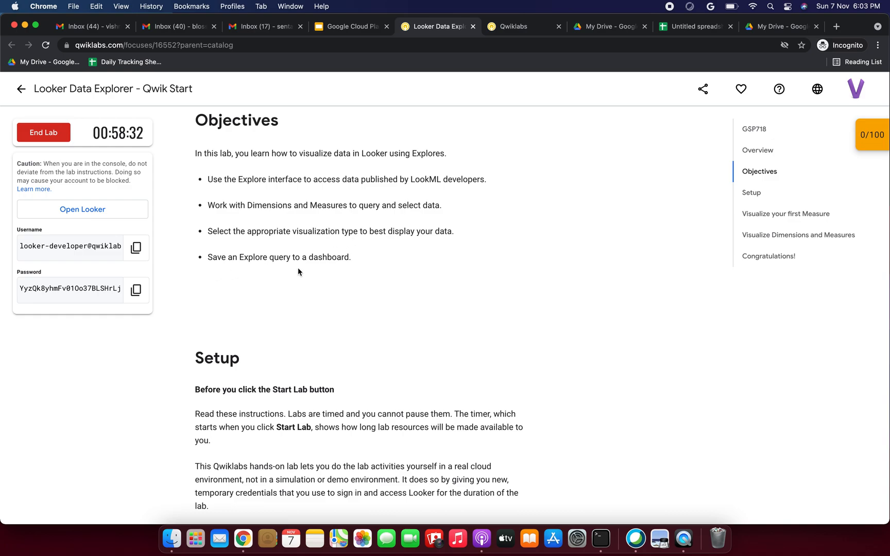
Read the lab's Overview and the Setup instructions on the lab credentials and opening Looker.
scroll(300, 272, "up", 8)
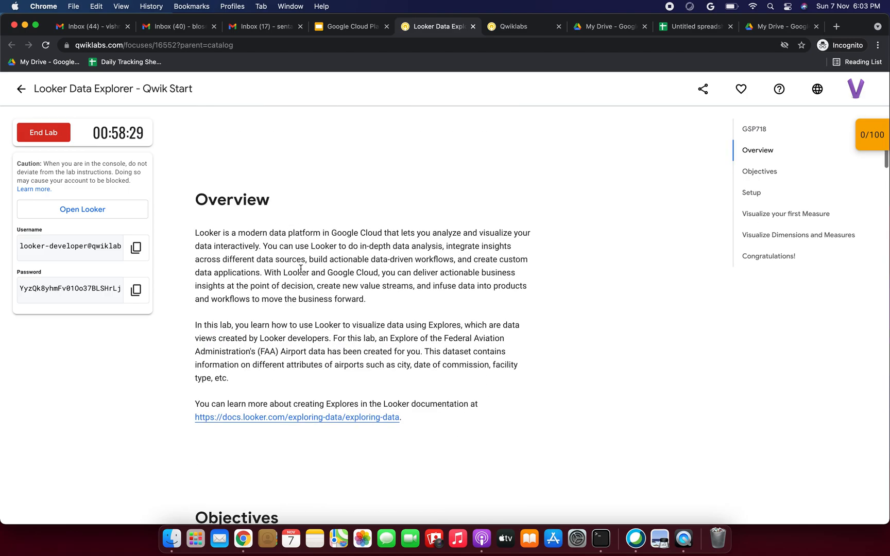
left_click_drag(193, 234, 419, 299)
scroll(421, 300, "down", 2)
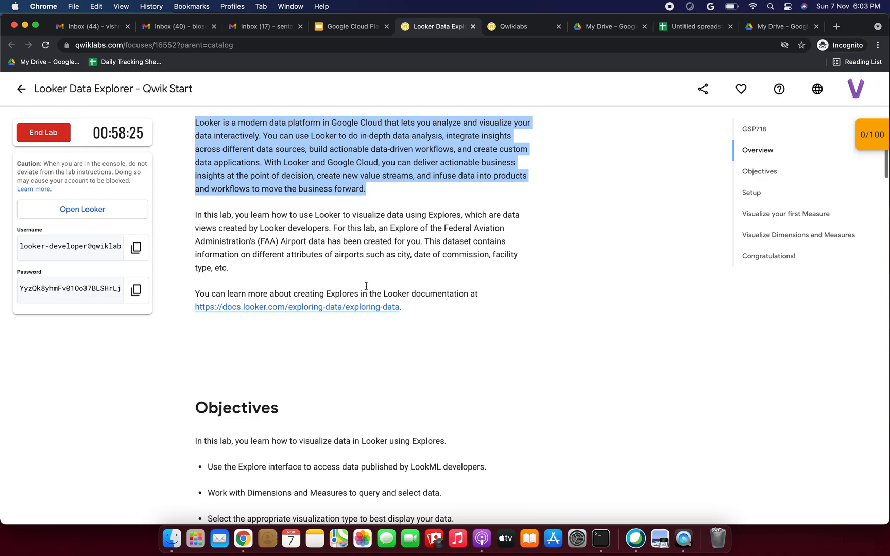
left_click(245, 220)
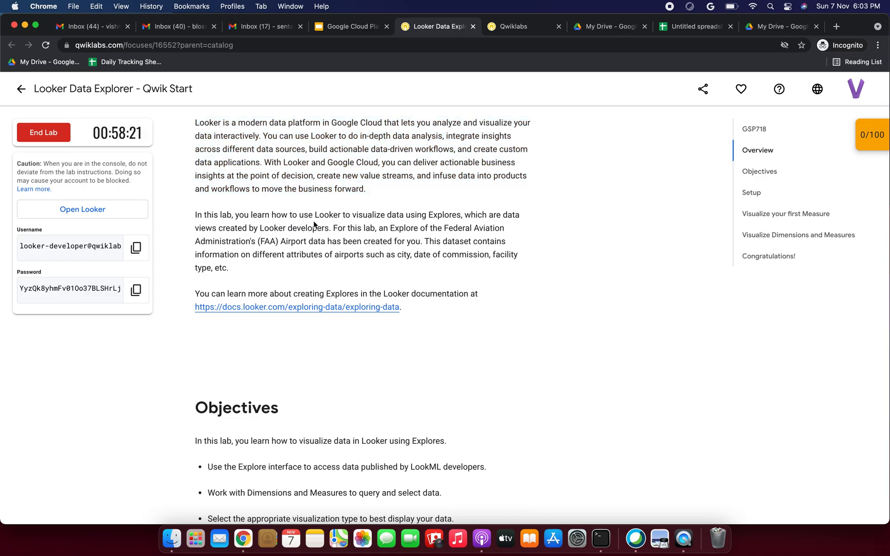
left_click_drag(324, 221, 345, 216)
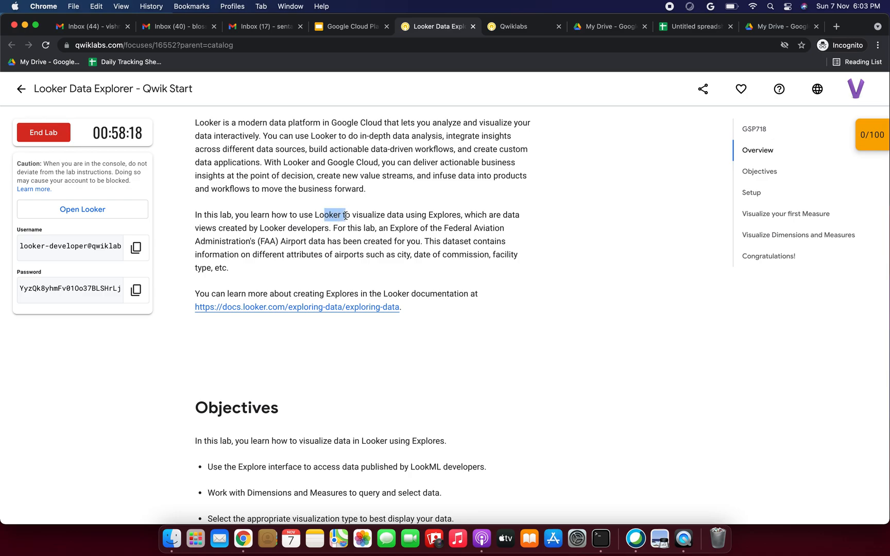
left_click_drag(229, 232, 306, 236)
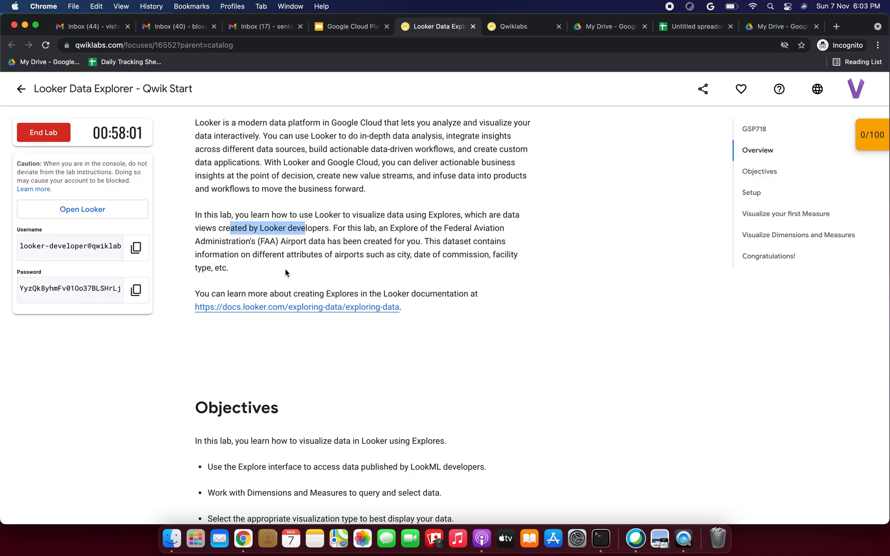
scroll(285, 270, "down", 15)
scroll(286, 271, "down", 5)
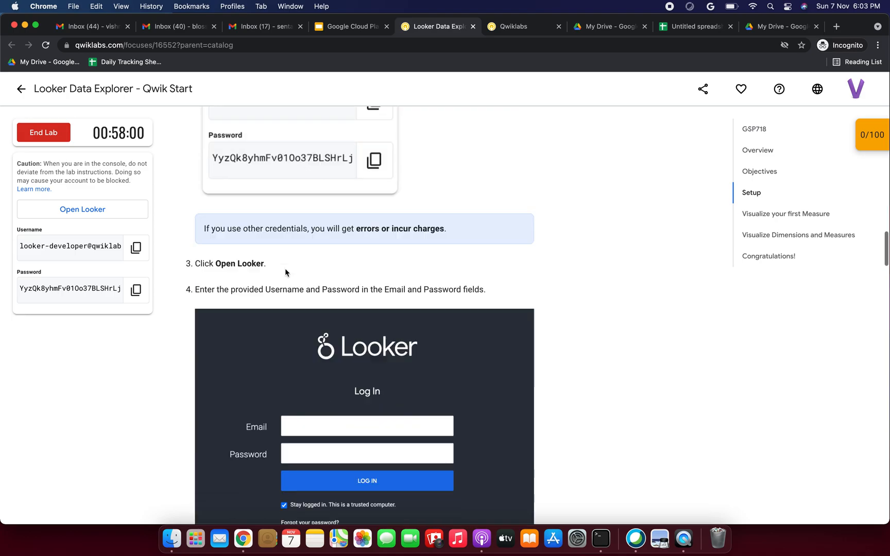
scroll(285, 270, "up", 3)
scroll(285, 270, "up", 1)
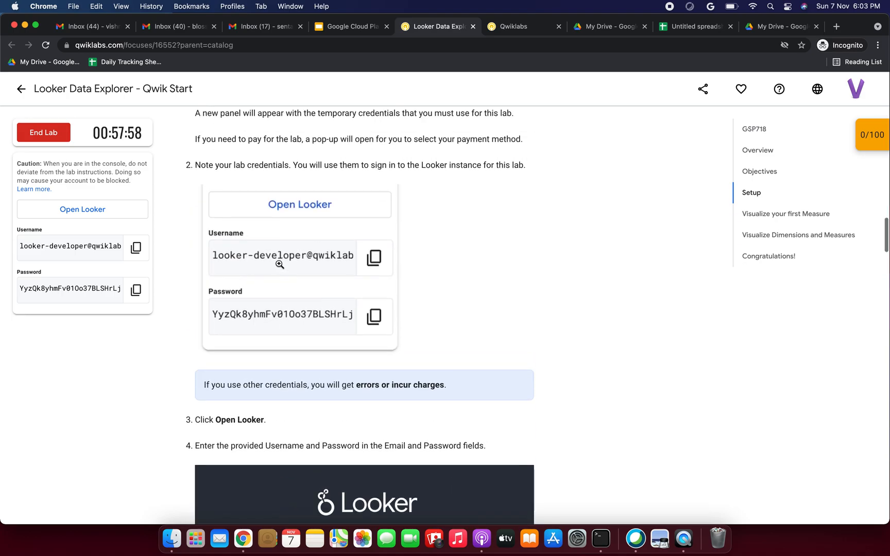
Open the lab's Looker login page and fill in the email with the username provided by the lab.
left_click(110, 216)
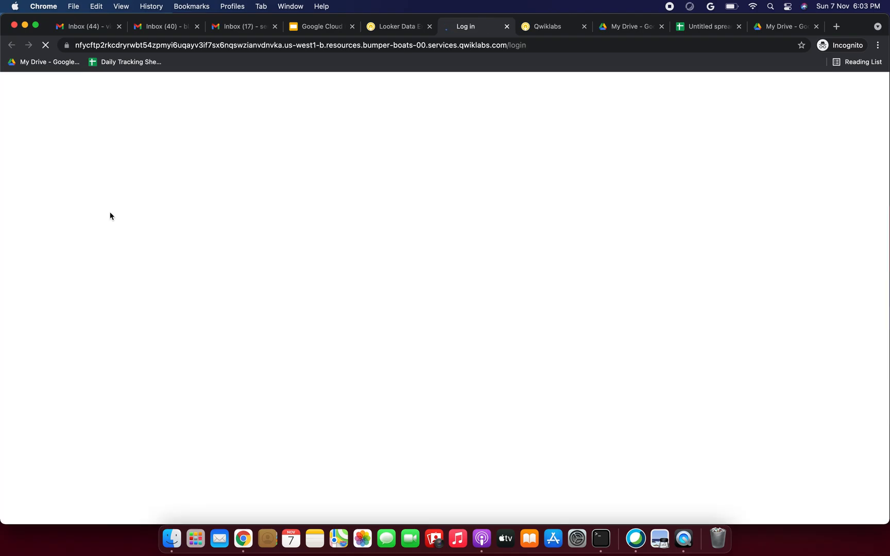
left_click(384, 29)
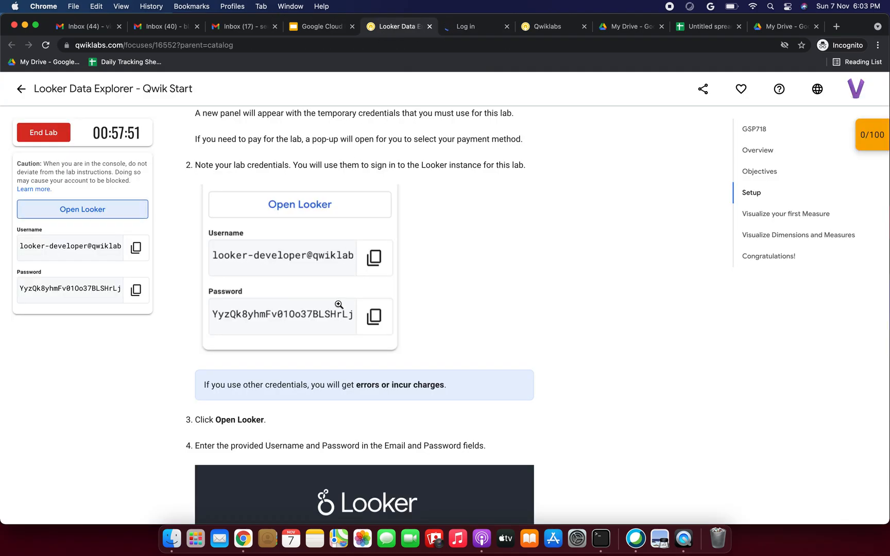
left_click(137, 250)
left_click(471, 28)
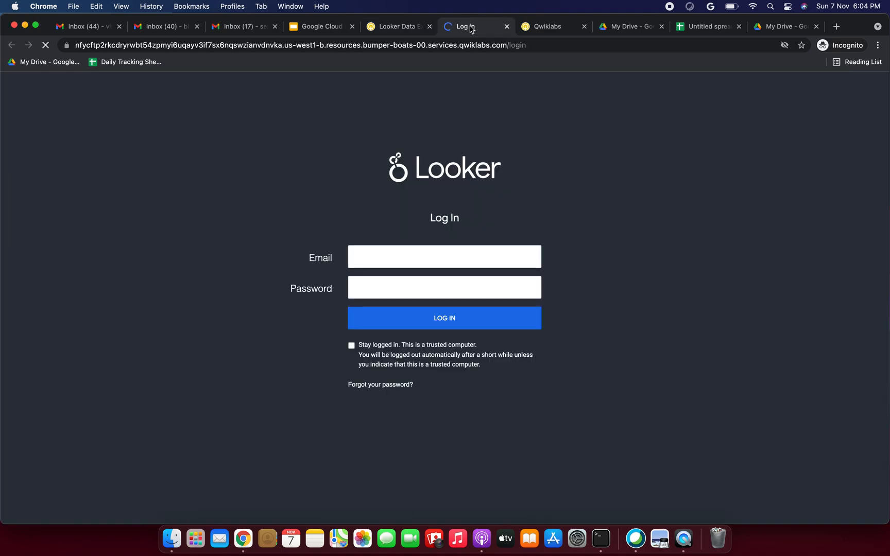
left_click(390, 256)
key("super+v")
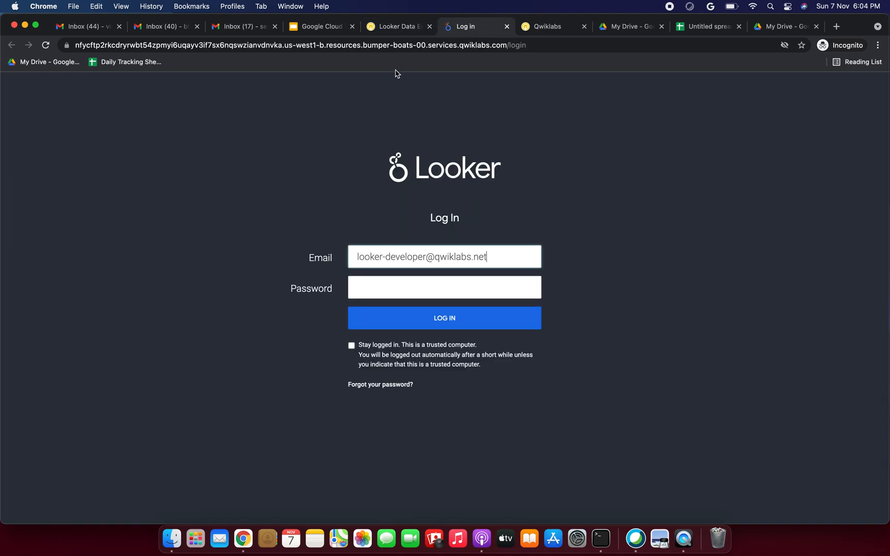
Copy the lab password from the Qwiklabs credentials and paste it into the Looker login's password field.
left_click(387, 27)
left_click(136, 290)
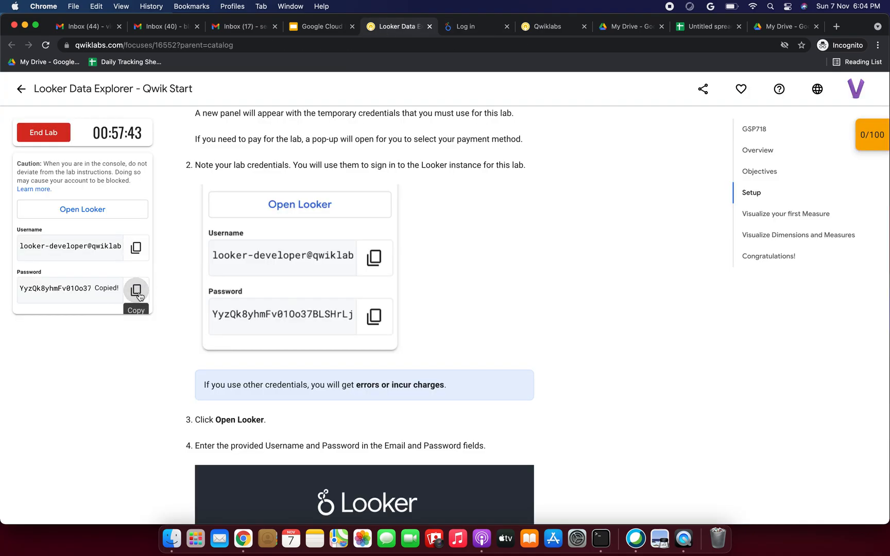
left_click(483, 31)
left_click(373, 290)
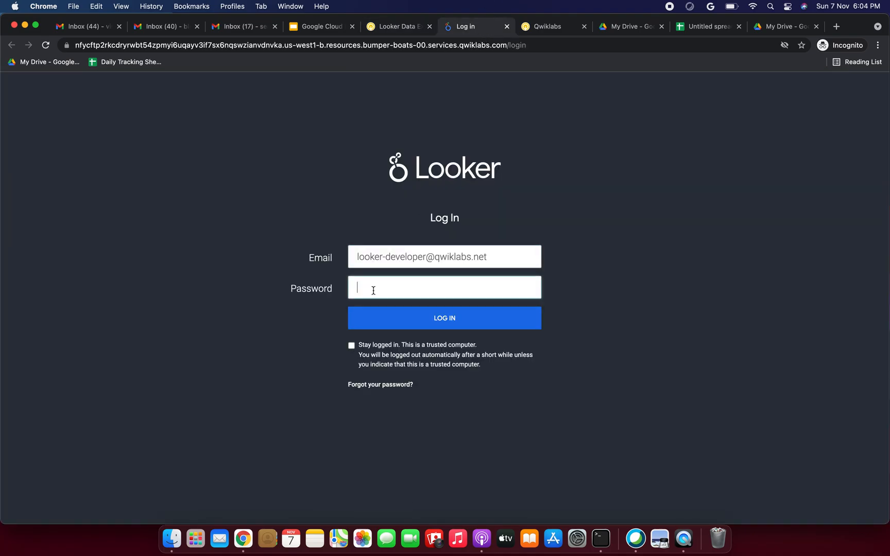
key("super+v")
Check the lab's login instructions, enable staying logged in on a trusted computer, and log in to Looker.
left_click(383, 34)
scroll(362, 307, "down", 3)
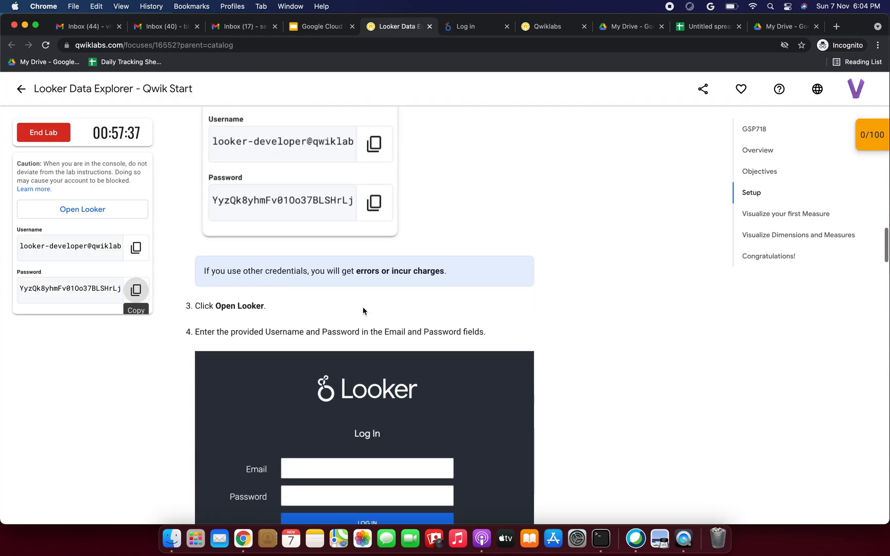
scroll(362, 307, "down", 2)
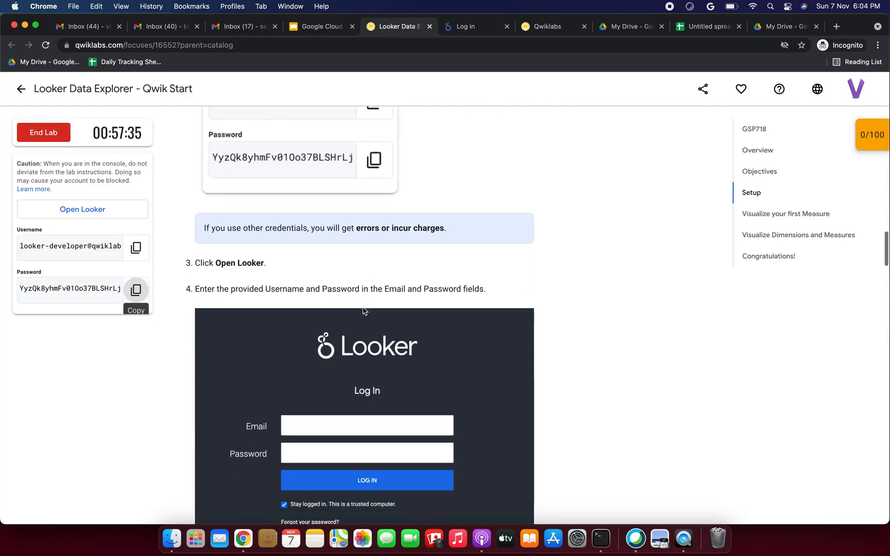
scroll(362, 306, "down", 5)
left_click(465, 34)
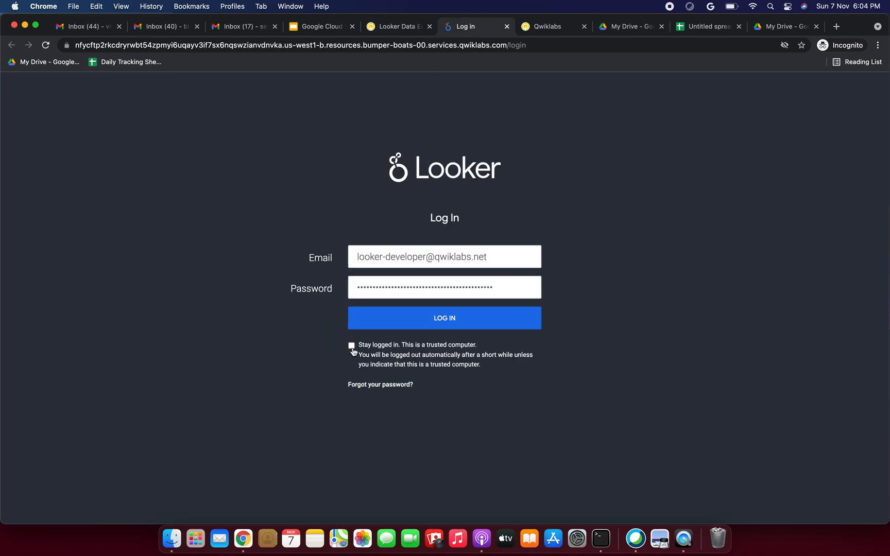
left_click(406, 323)
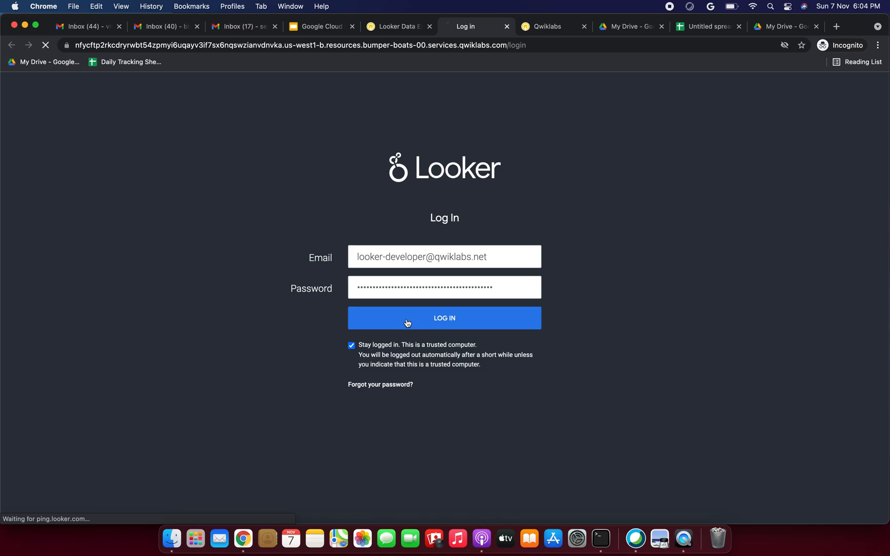
Read the "Visualize your first Measure" instructions in the lab guide and look over the Looker home page.
left_click(394, 31)
scroll(339, 247, "down", 5)
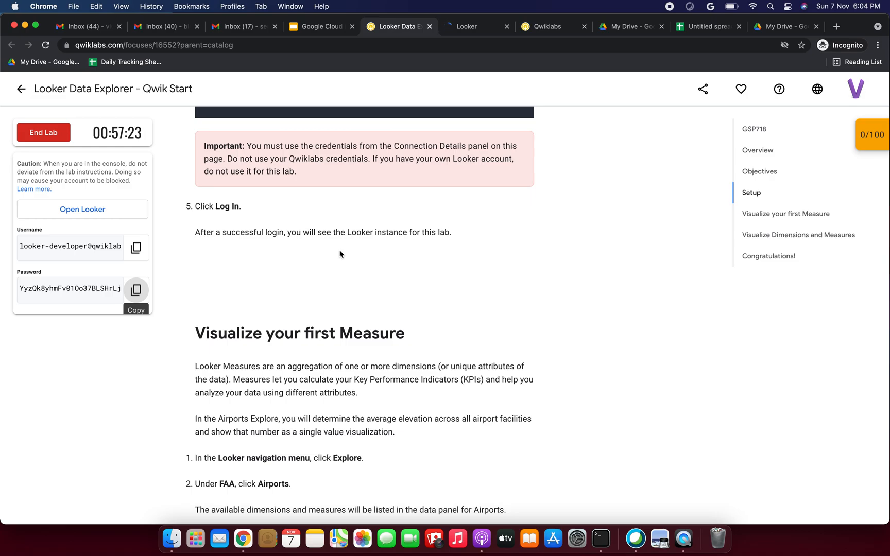
scroll(346, 248, "down", 2)
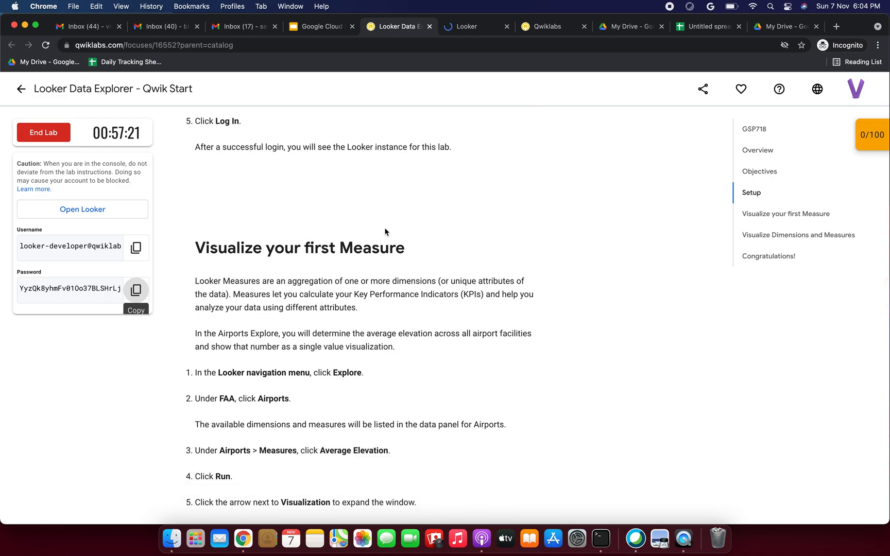
scroll(385, 229, "down", 2)
left_click(479, 26)
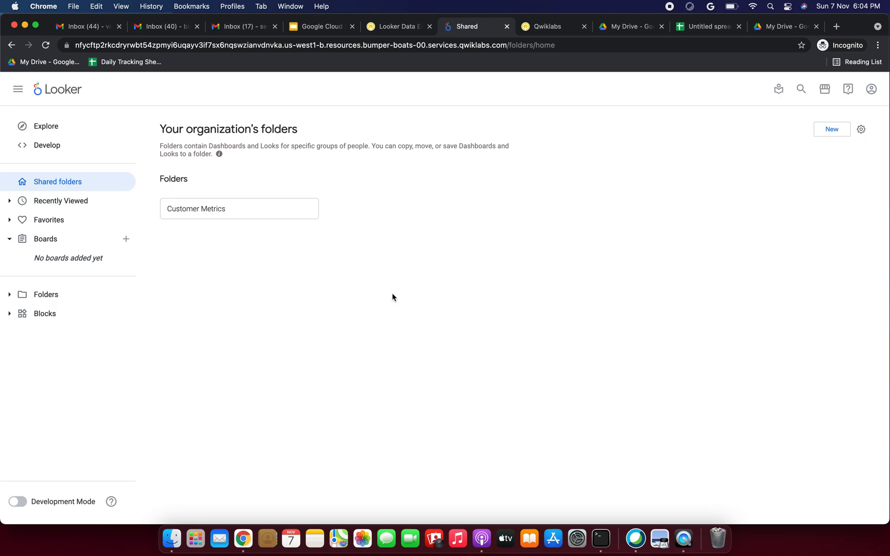
left_click(398, 27)
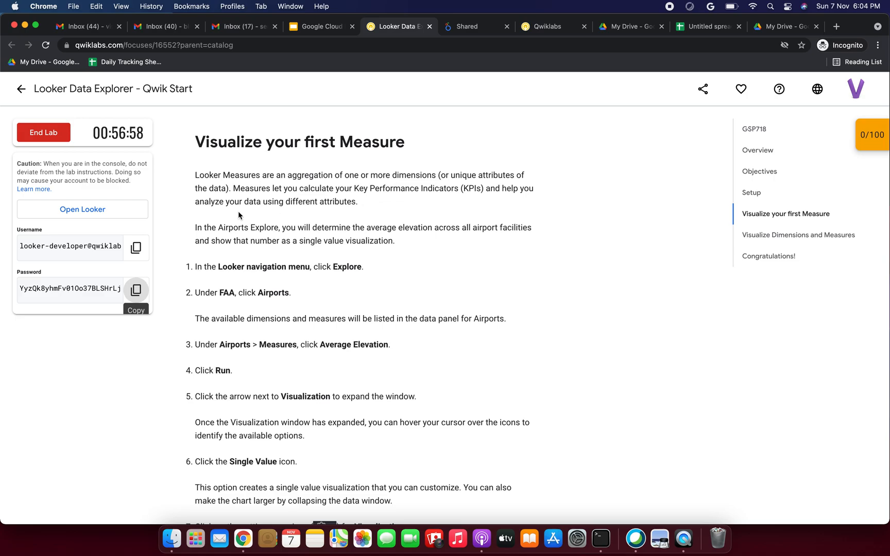
scroll(347, 203, "down", 2)
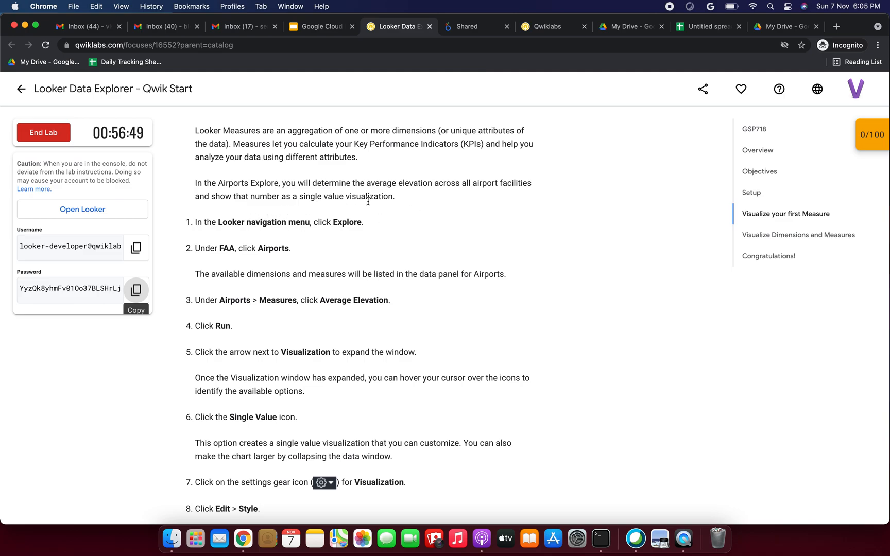
scroll(367, 236, "down", 4)
scroll(368, 236, "up", 1)
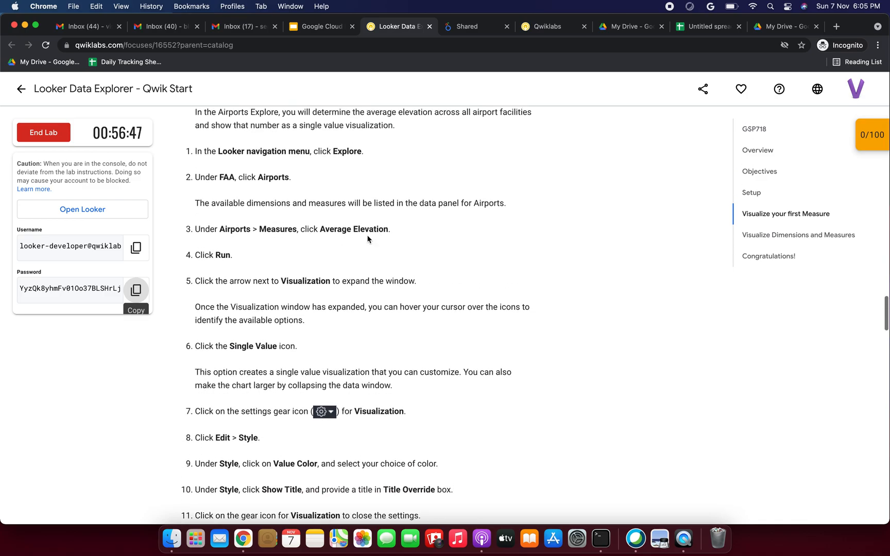
Open the Airports Explore of the FAA model in Looker, as instructed by the lab.
left_click(468, 26)
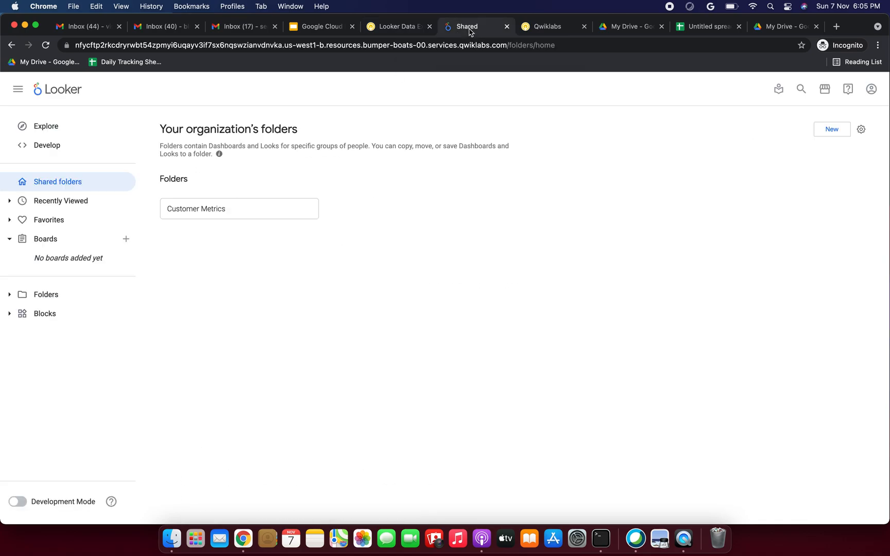
left_click(55, 129)
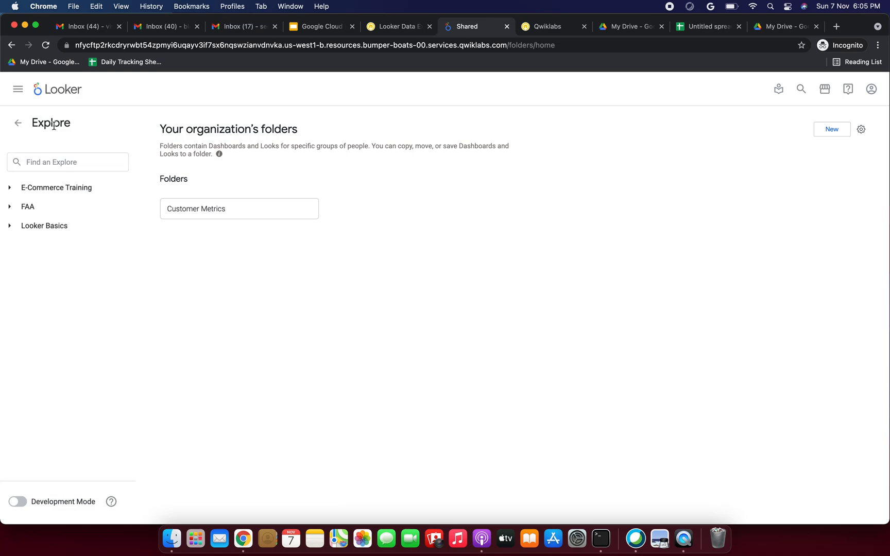
left_click(10, 207)
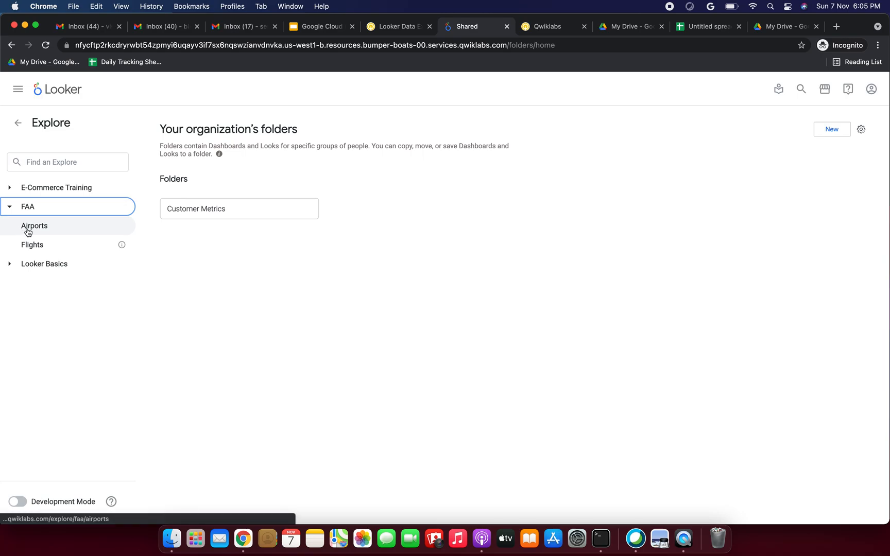
left_click(414, 27)
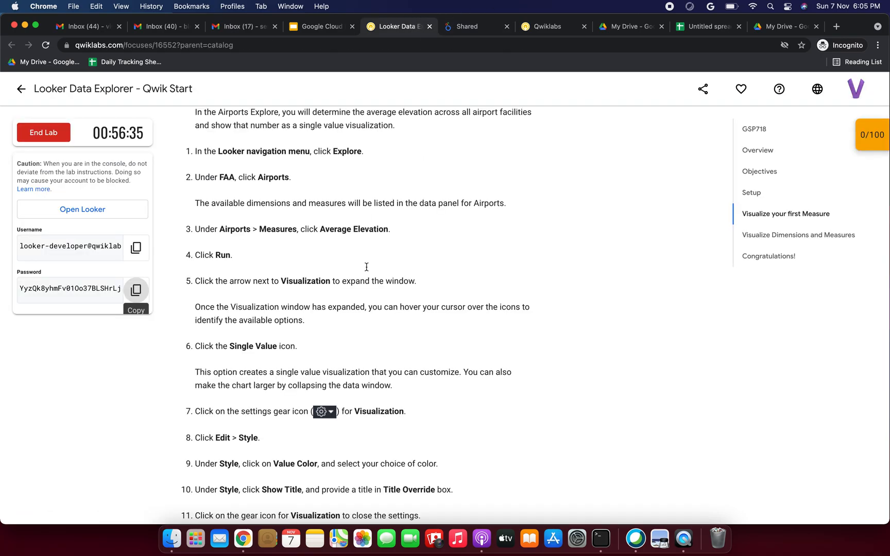
left_click_drag(201, 230, 250, 229)
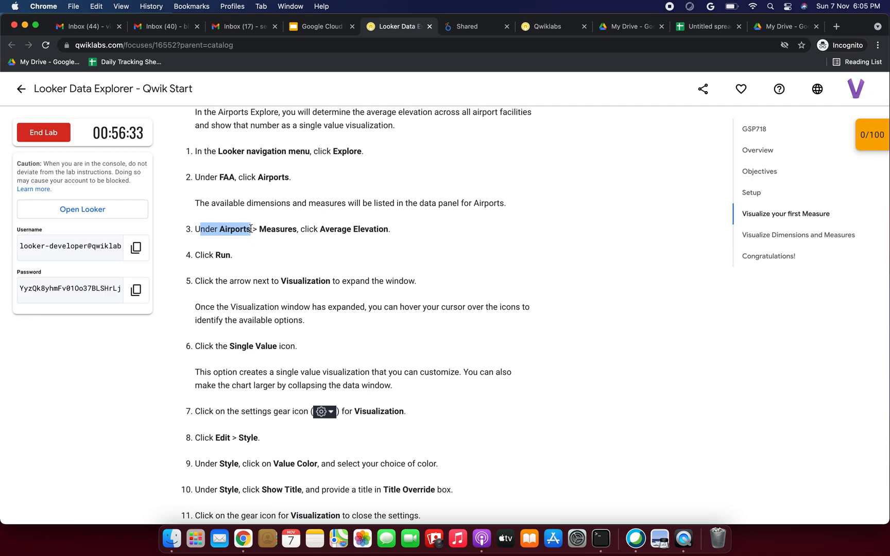
left_click_drag(244, 176, 292, 178)
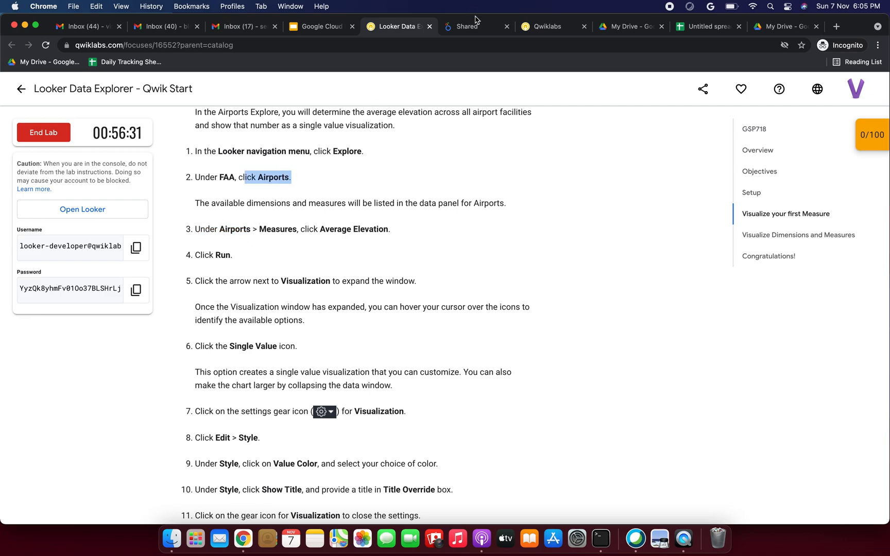
left_click(479, 32)
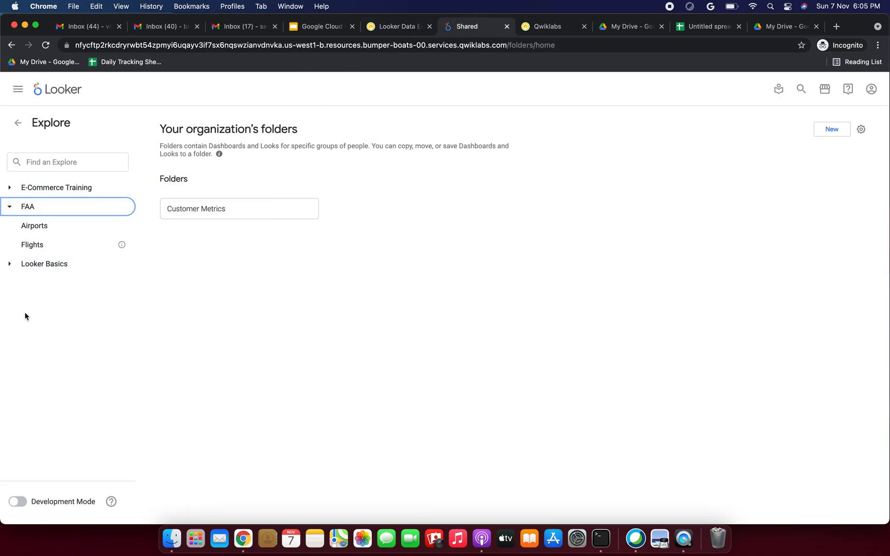
left_click(34, 229)
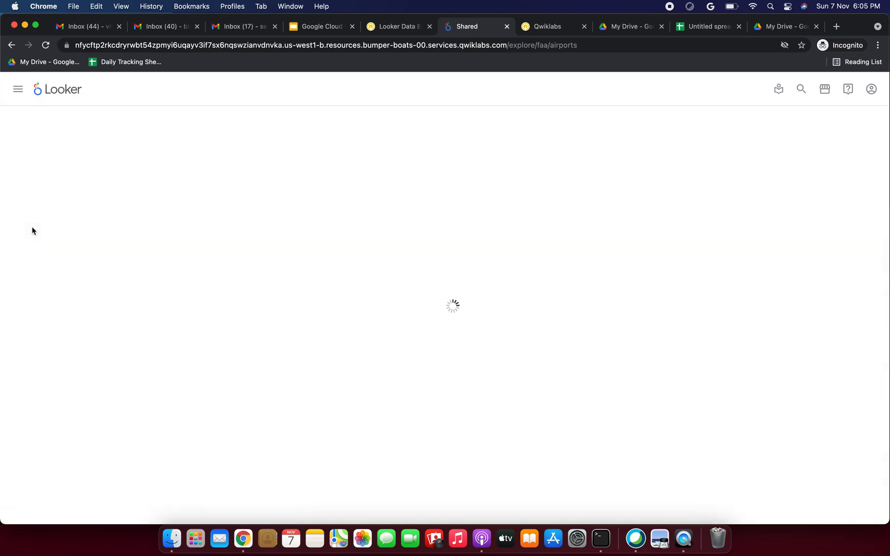
Read the lab instructions on the Airports data panel and on selecting the Average Elevation measure.
left_click(382, 27)
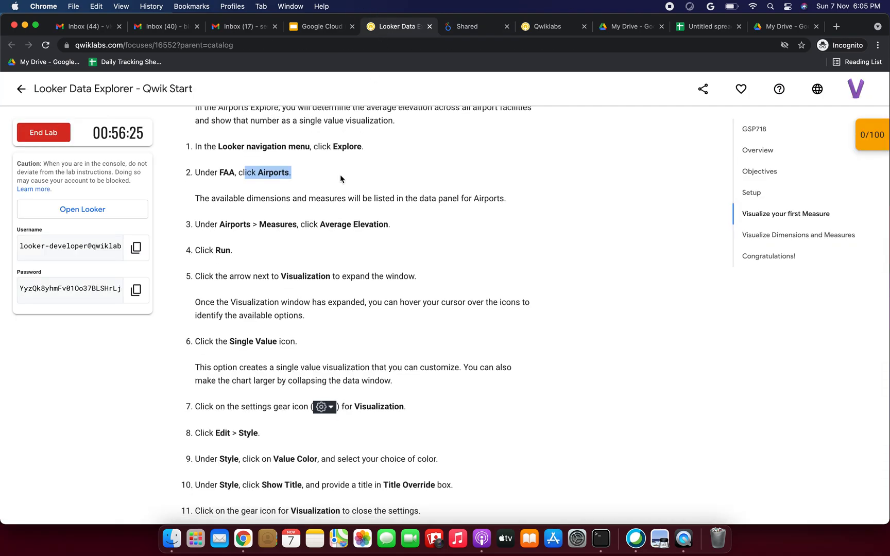
scroll(340, 175, "down", 1)
left_click_drag(240, 183, 380, 181)
left_click(407, 178)
left_click(443, 179)
left_click(458, 181)
left_click(488, 181)
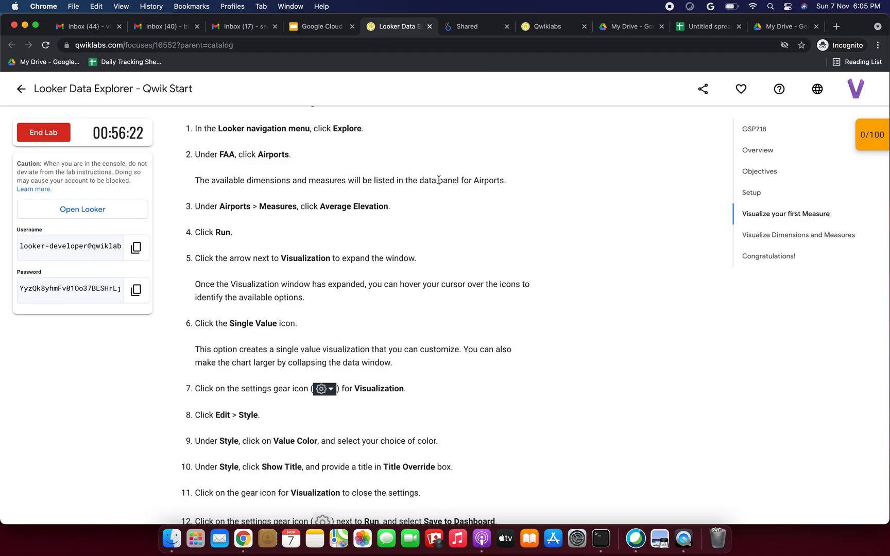
left_click_drag(266, 207, 301, 207)
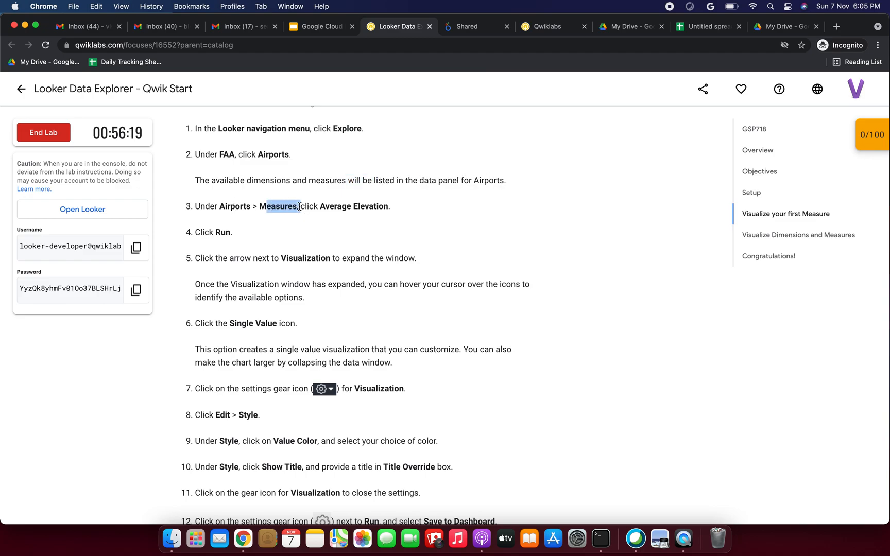
left_click(304, 215)
left_click_drag(305, 207, 387, 207)
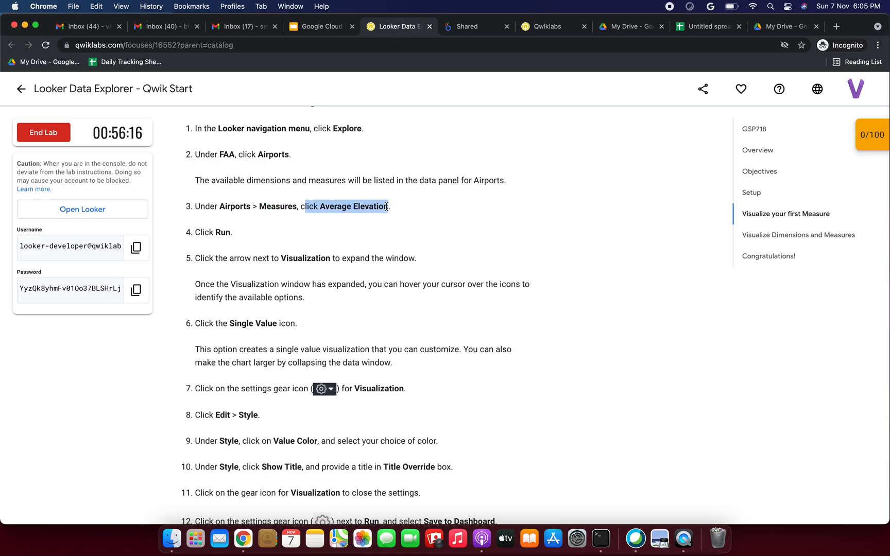
Add the Average Elevation measure to the Airports query and run it, following the lab instructions.
left_click(466, 32)
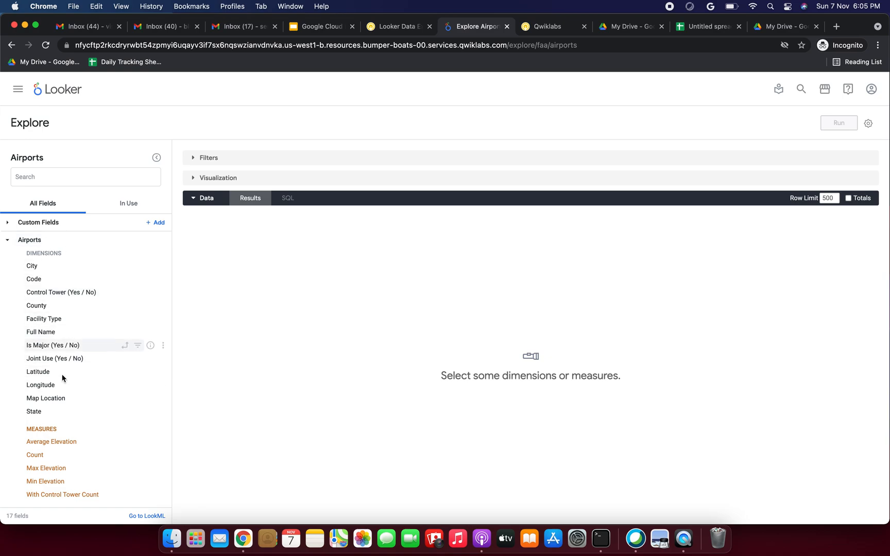
left_click(52, 442)
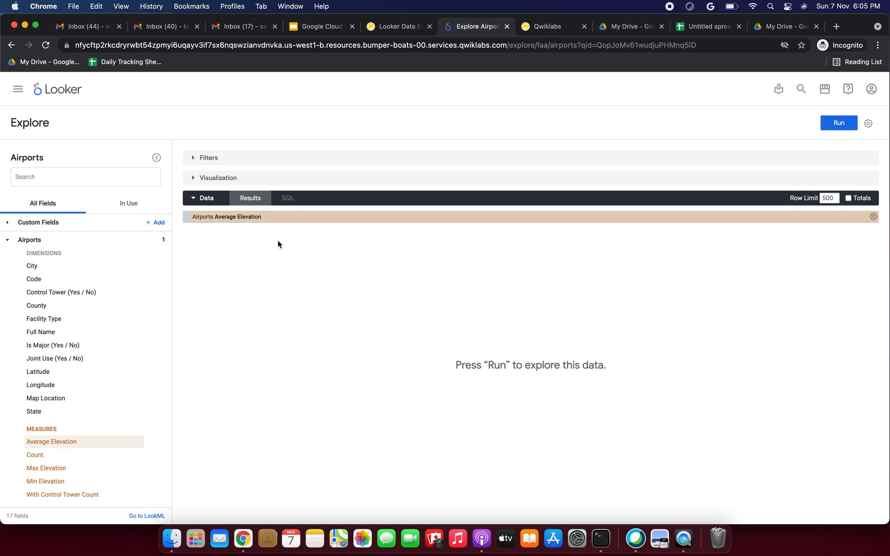
left_click(404, 27)
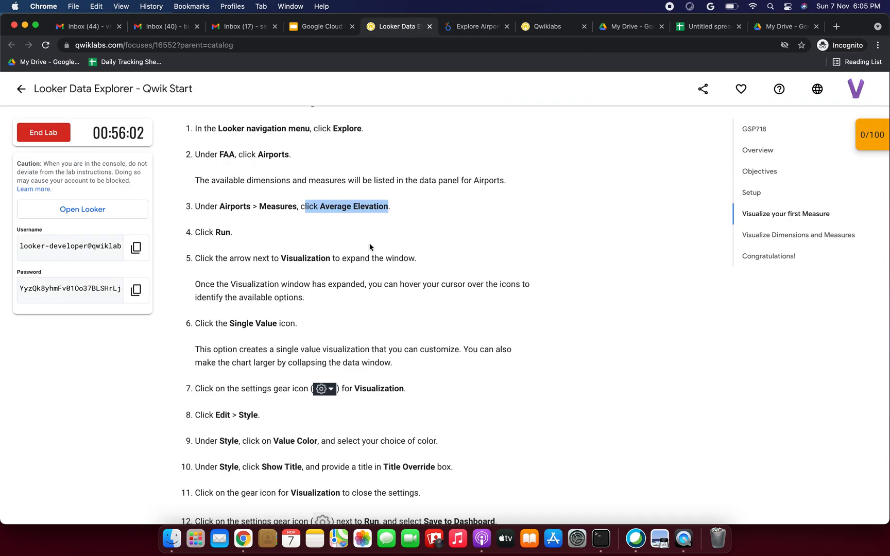
scroll(370, 247, "down", 2)
left_click_drag(194, 171, 232, 172)
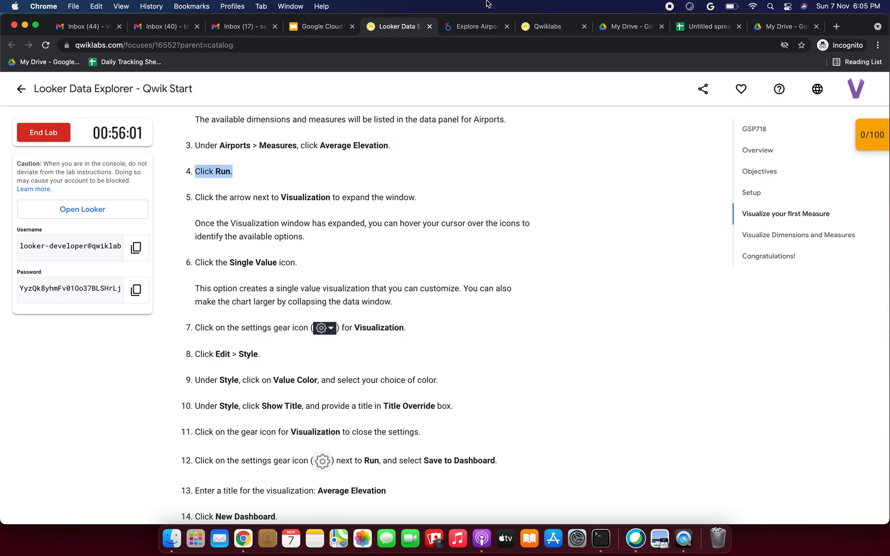
left_click(482, 26)
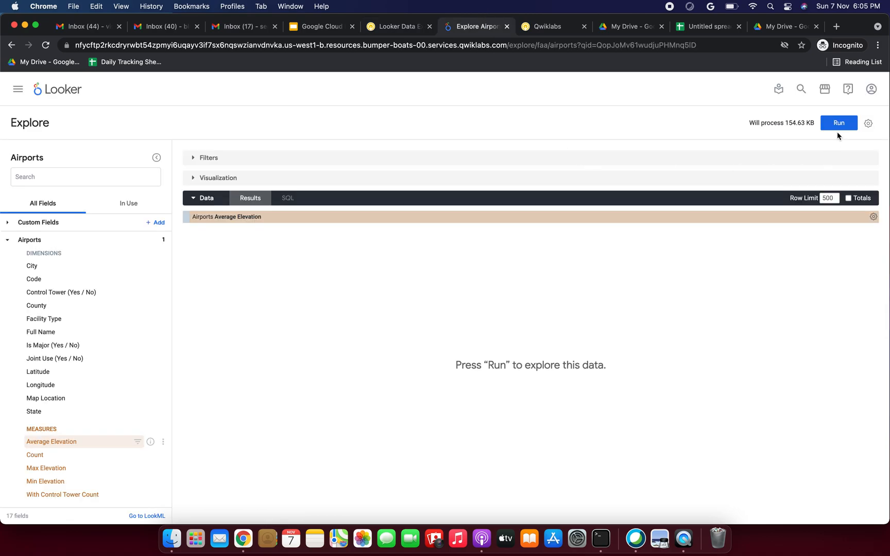
left_click(391, 26)
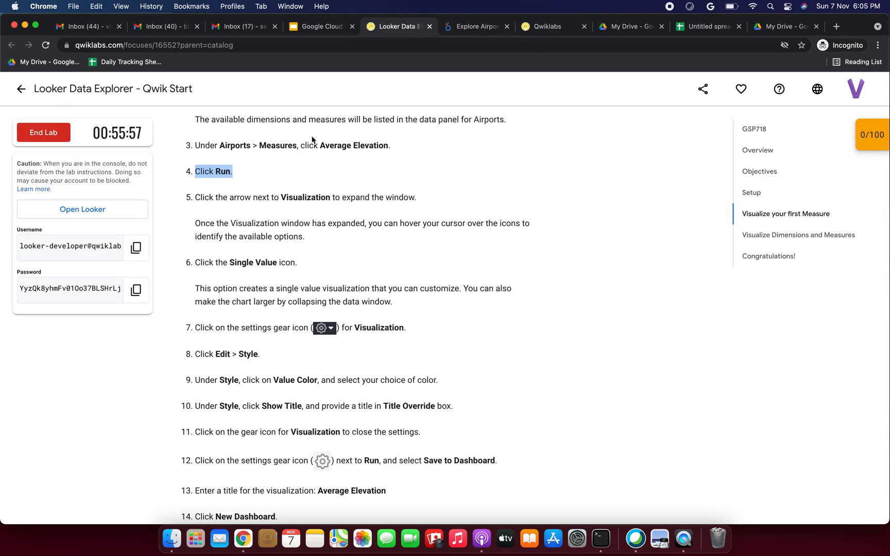
left_click(255, 176)
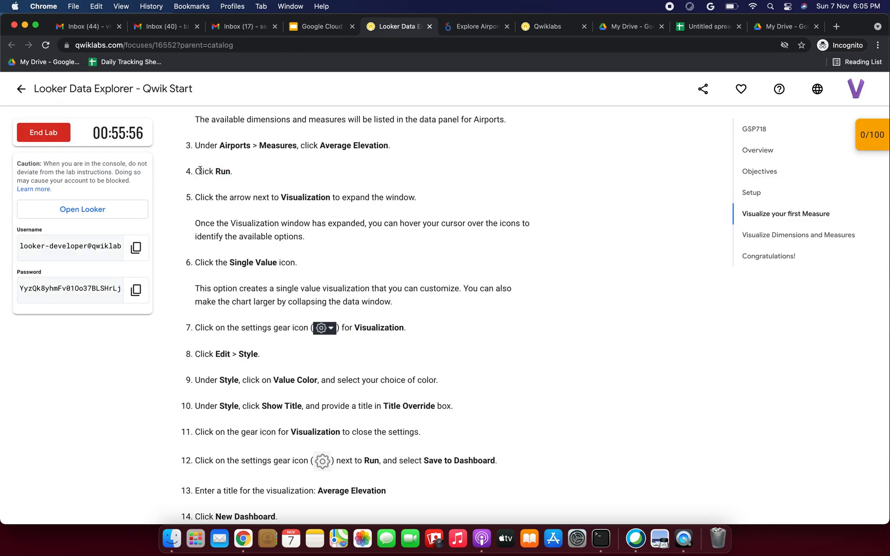
left_click_drag(201, 171, 236, 173)
left_click(481, 26)
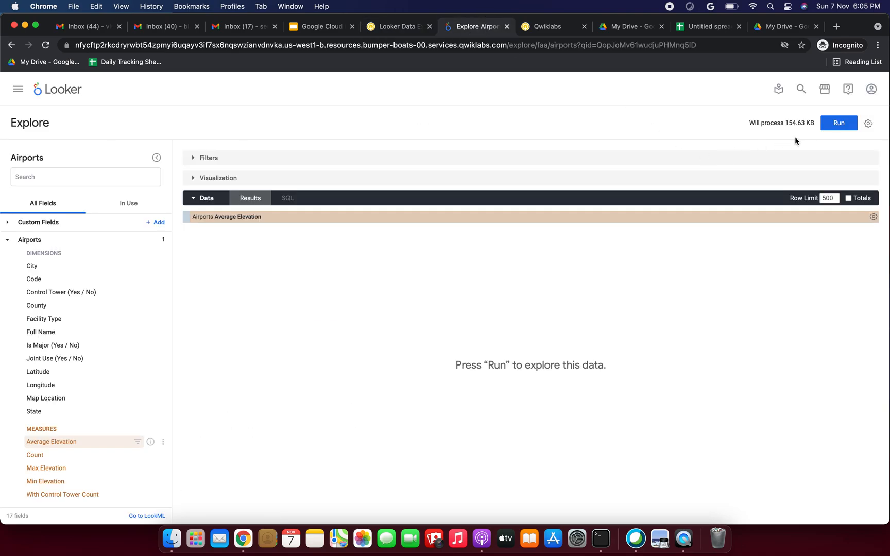
left_click(838, 124)
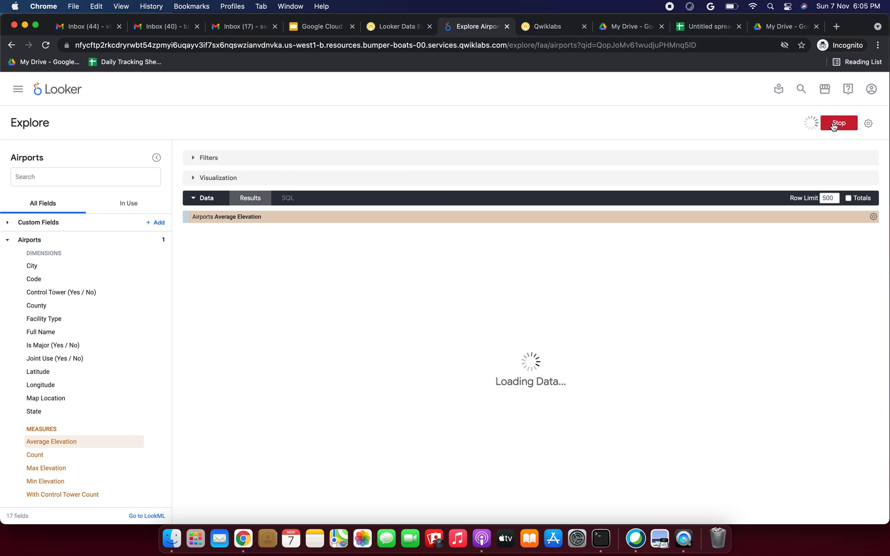
Read the lab's instruction on the Visualization window and expand that section in the Airports Explore.
left_click(394, 29)
scroll(339, 227, "down", 1)
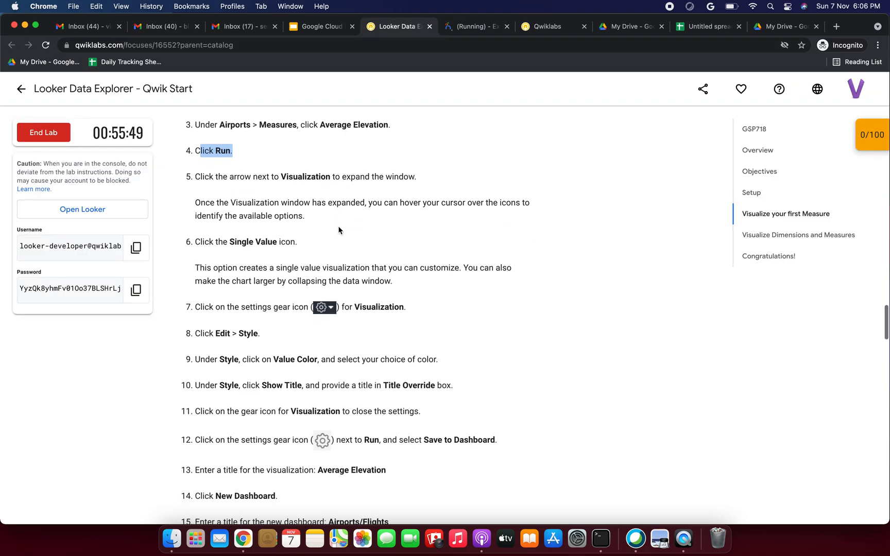
left_click_drag(209, 177, 352, 176)
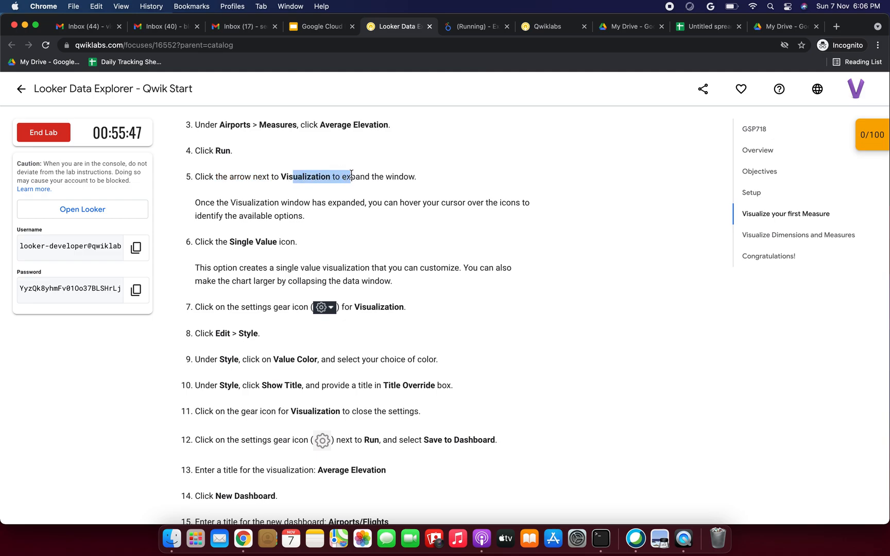
left_click(208, 212)
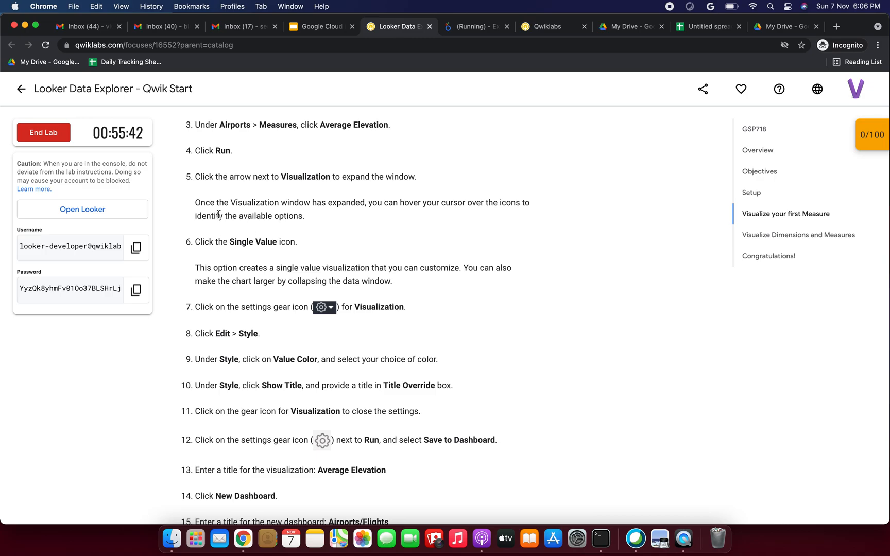
left_click(462, 30)
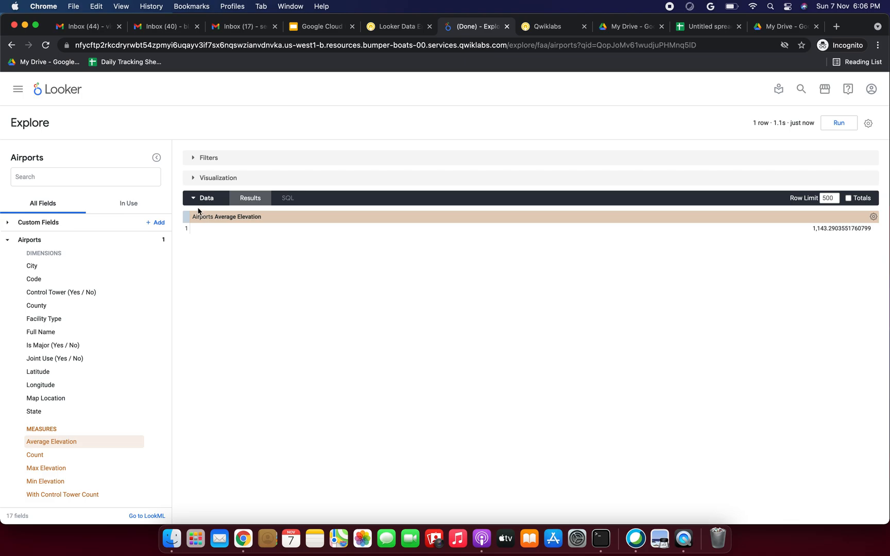
left_click(194, 179)
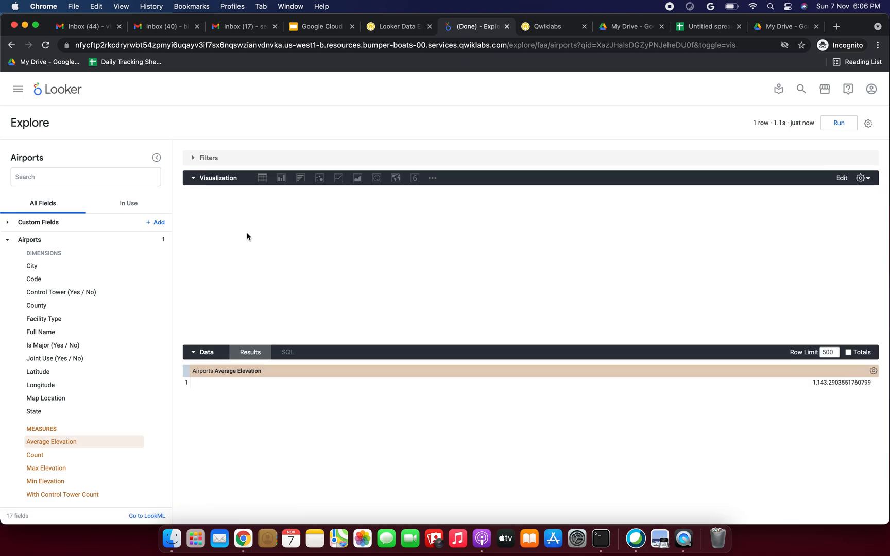
Check the lab's visualization type instruction and display the Average Elevation result as a Single Value visualization.
left_click(384, 29)
scroll(315, 259, "down", 3)
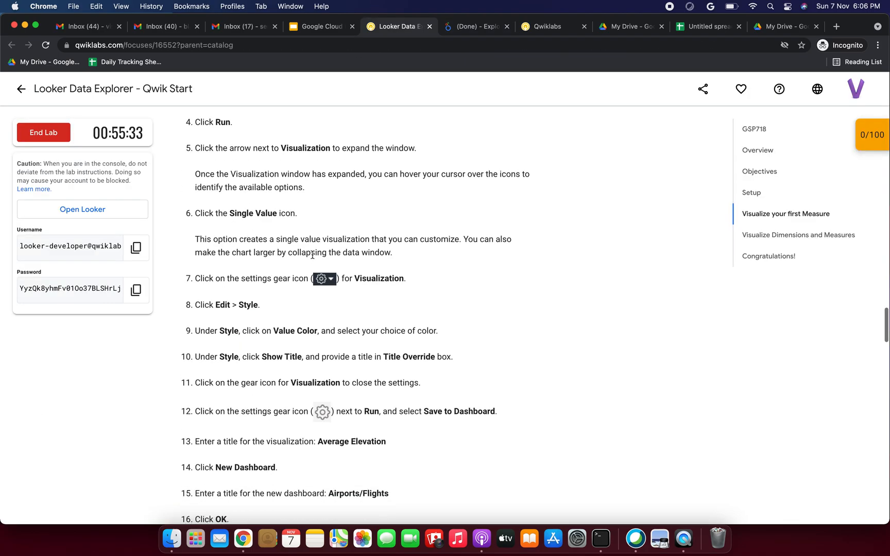
left_click_drag(200, 156, 291, 156)
scroll(291, 156, "up", 1)
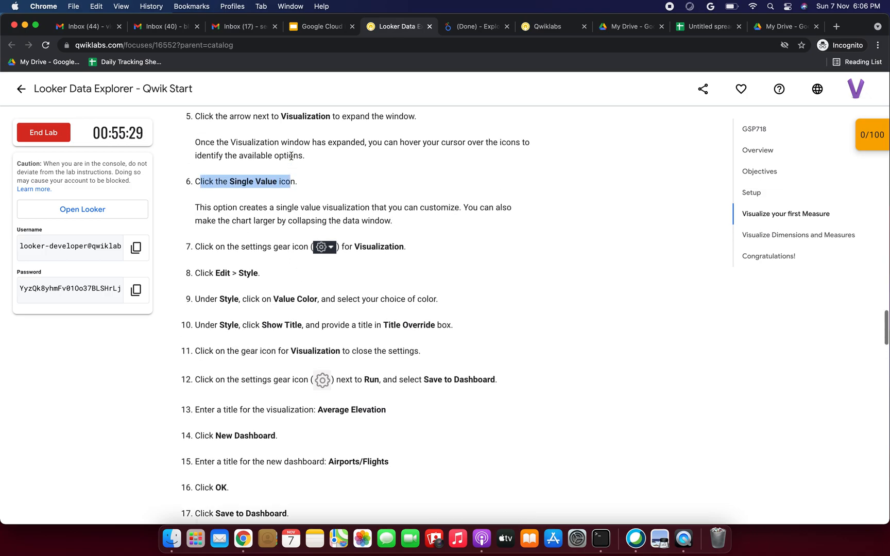
left_click(213, 194)
left_click_drag(207, 180, 297, 182)
left_click(471, 30)
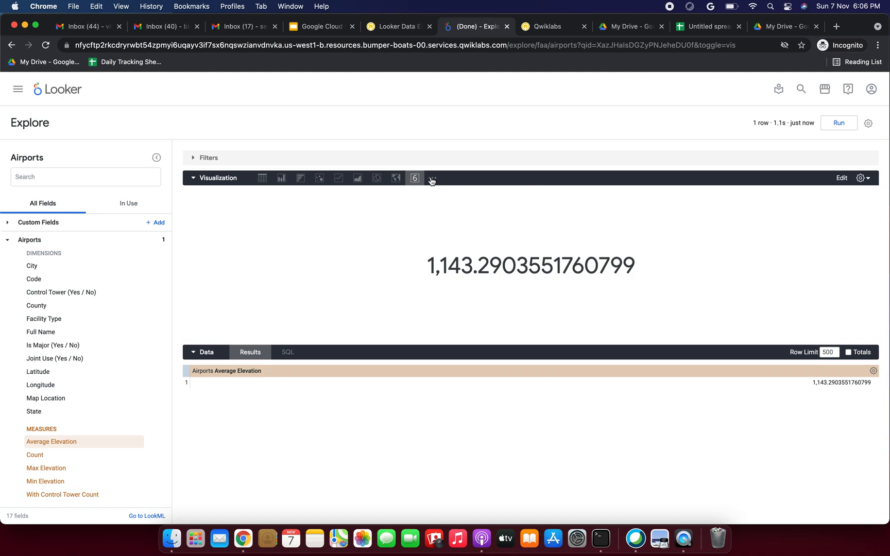
left_click(415, 179)
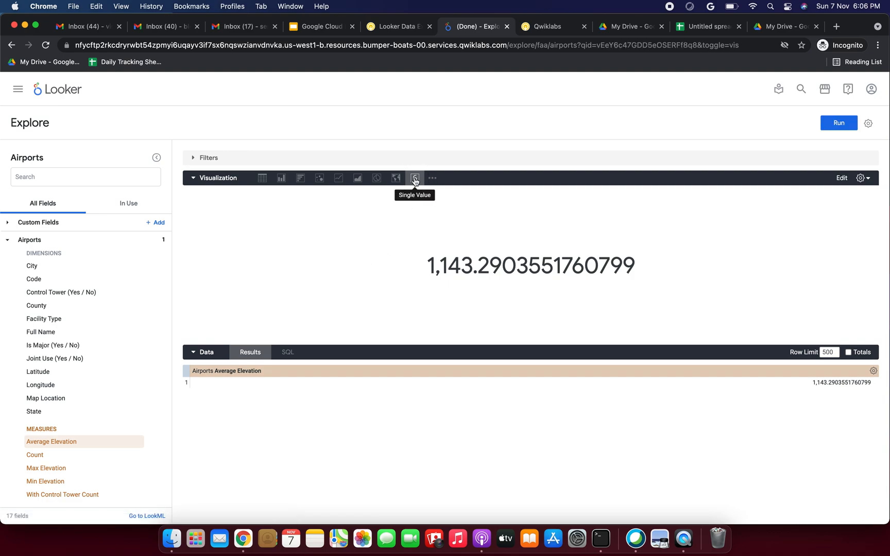
Read the lab's instruction on visualization settings and open the style settings of the Single Value visualization.
left_click(395, 27)
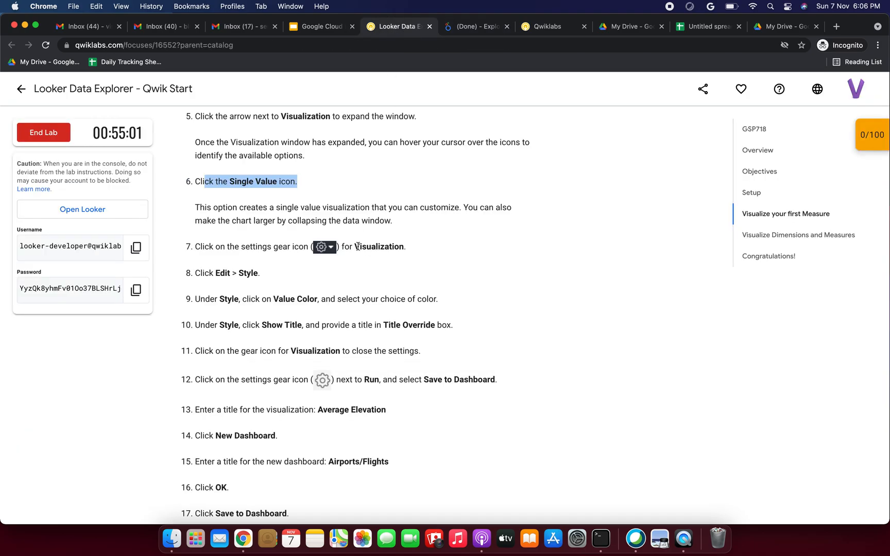
scroll(358, 246, "down", 1)
left_click_drag(205, 226, 299, 222)
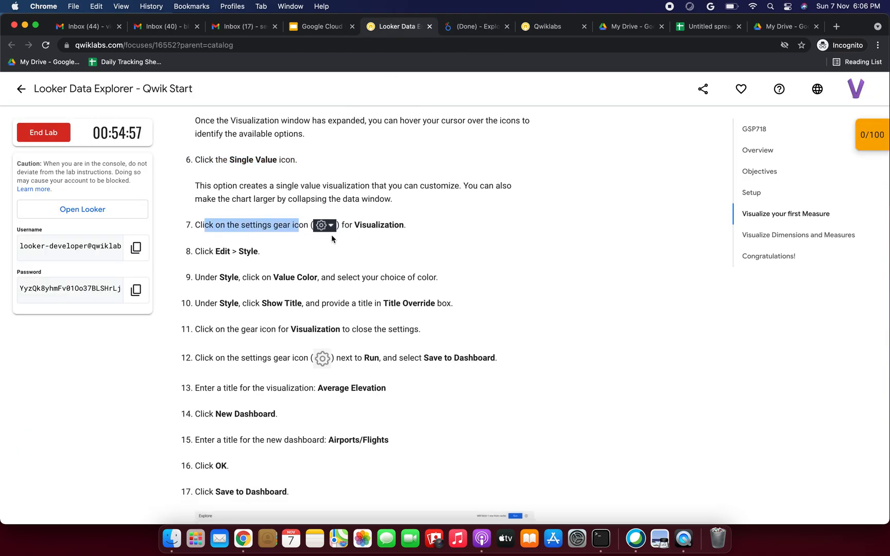
left_click_drag(349, 224, 398, 225)
left_click(470, 30)
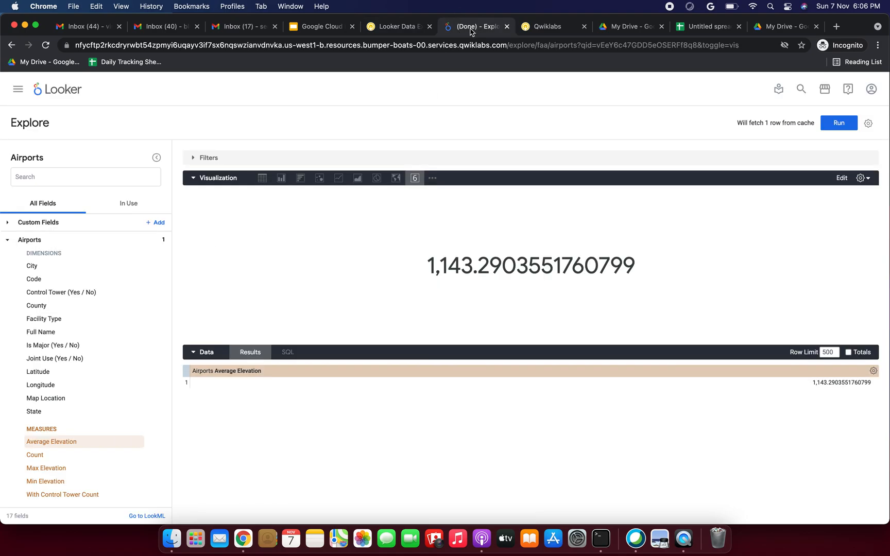
left_click(871, 179)
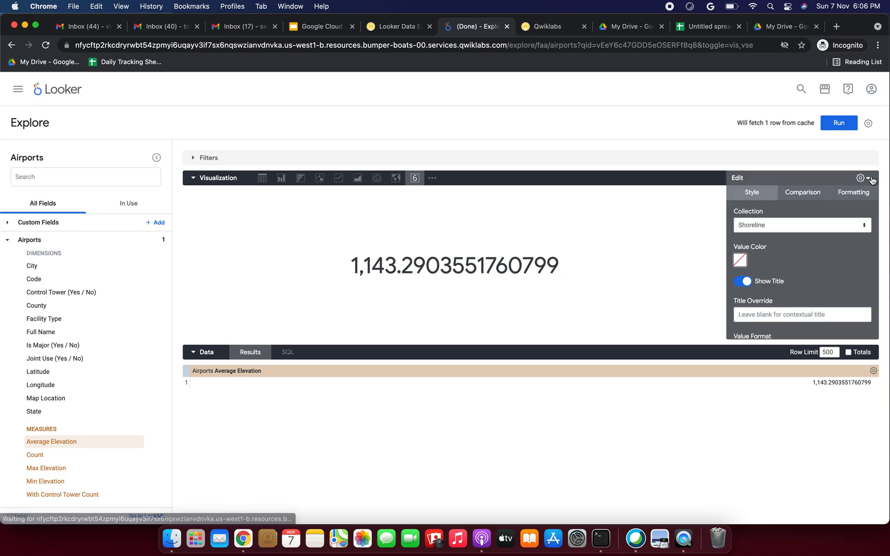
Review the lab's Style and Value Color instructions, and set the single value's color to red.
left_click(396, 26)
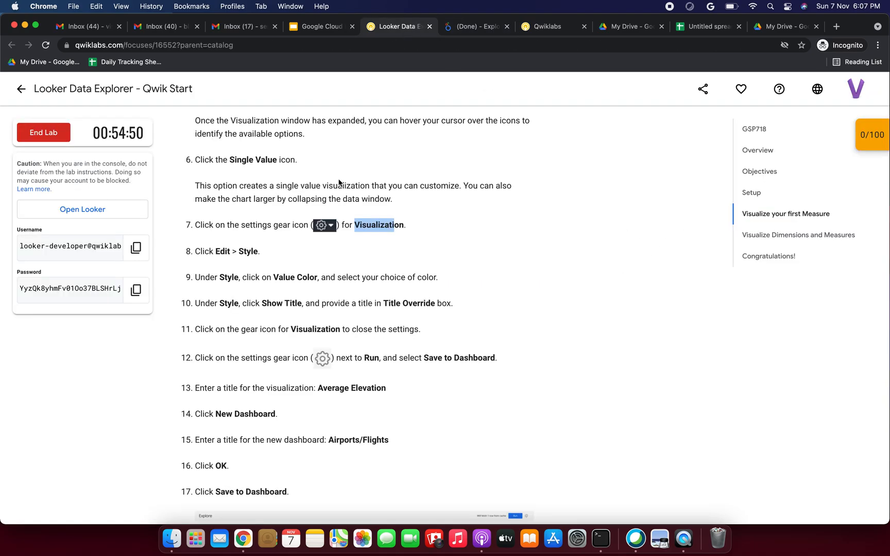
left_click_drag(198, 251, 260, 251)
scroll(260, 250, "down", 3)
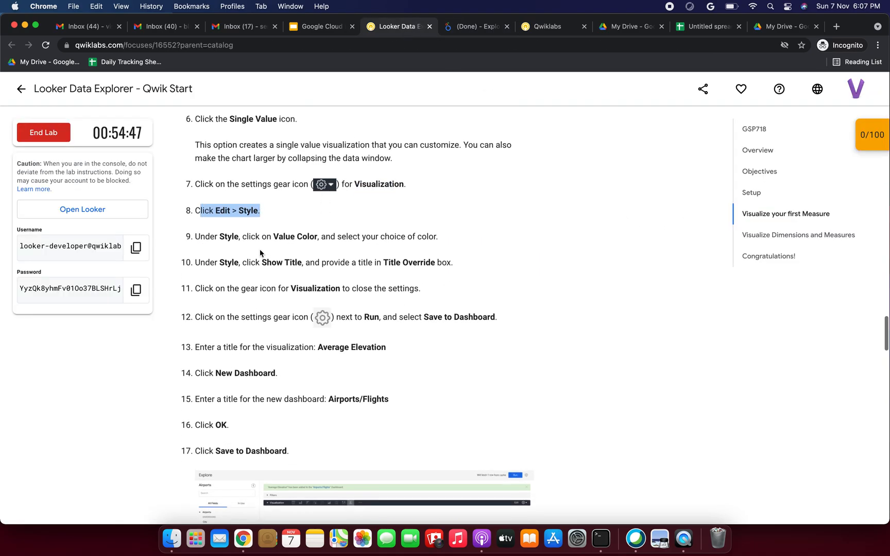
left_click(470, 30)
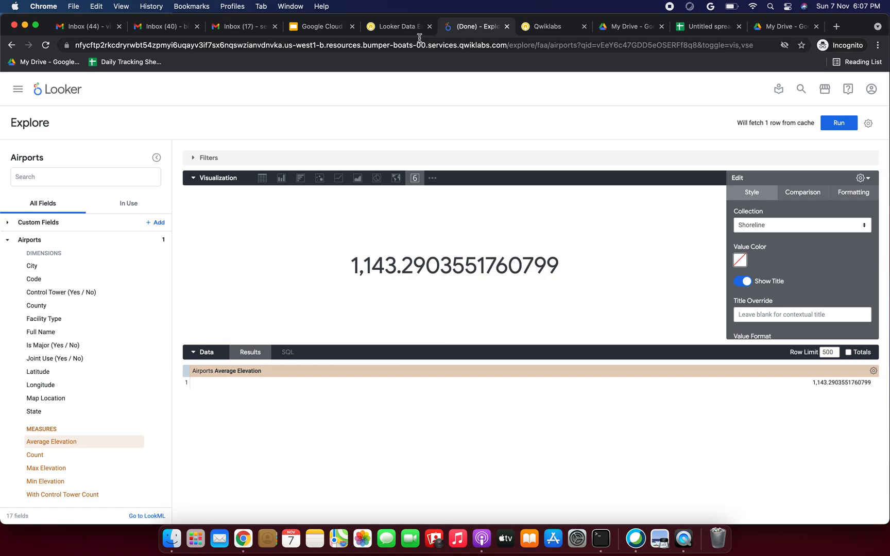
left_click(403, 31)
left_click_drag(195, 199, 426, 198)
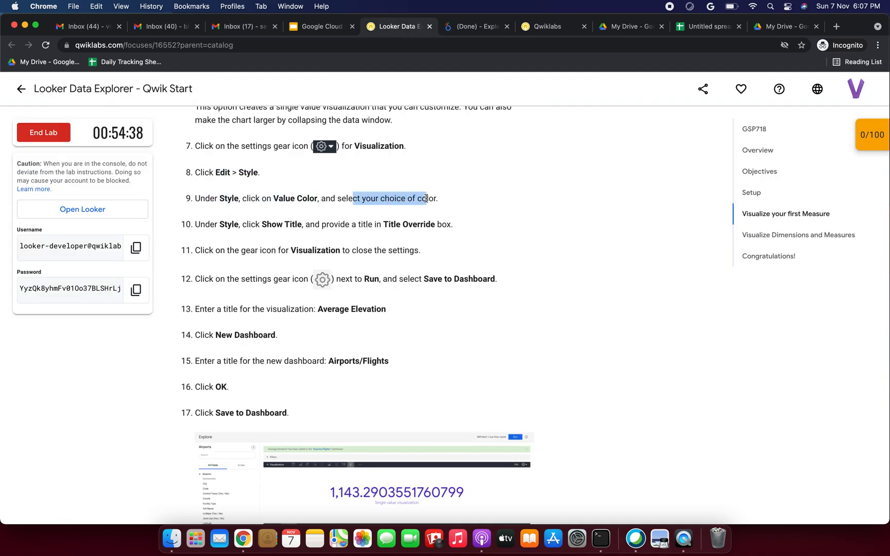
left_click(483, 31)
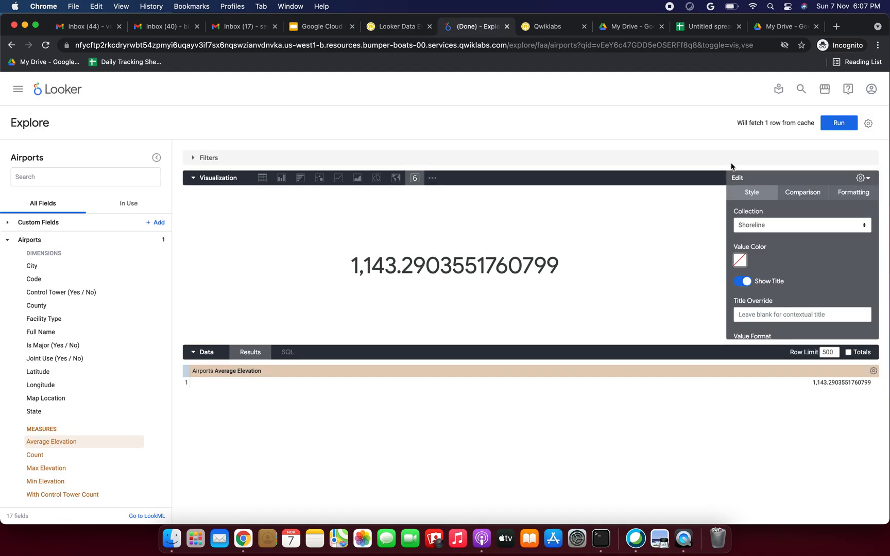
left_click(741, 261)
left_click(763, 321)
left_click(795, 258)
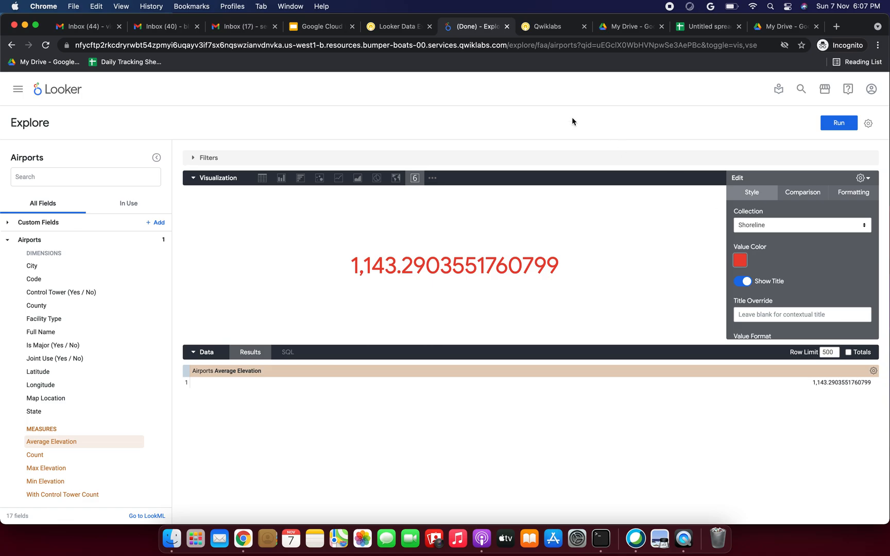
Check the lab's title instruction and set the visualization's Title Override to "lookerdemo".
left_click(398, 26)
scroll(314, 240, "down", 1)
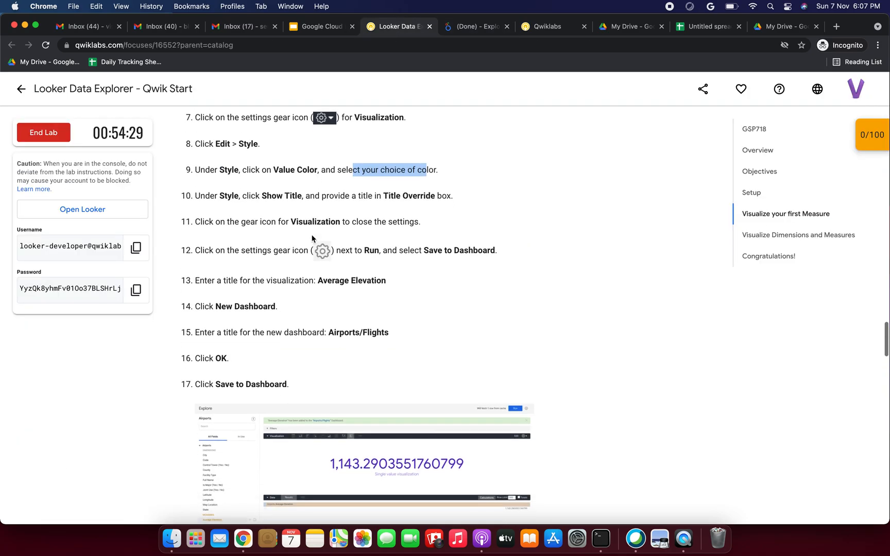
left_click_drag(205, 196, 374, 196)
left_click(415, 207)
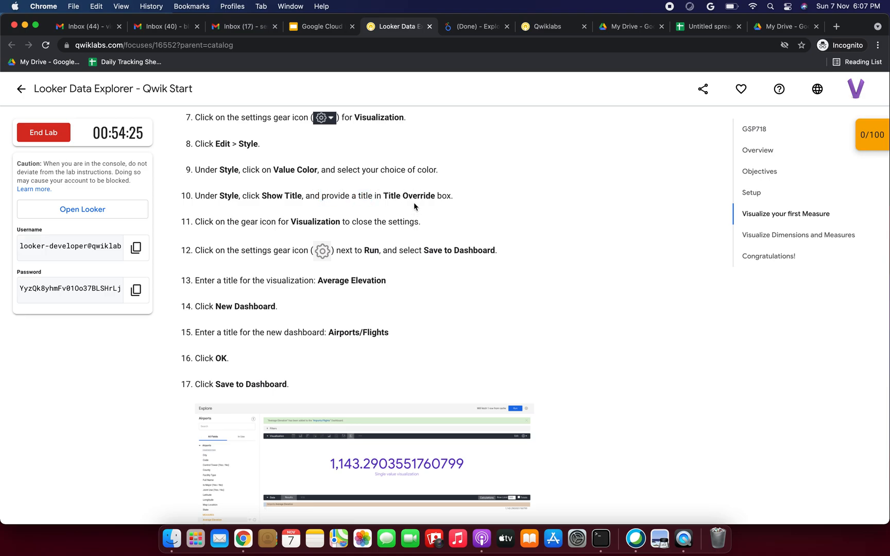
left_click_drag(435, 195, 384, 196)
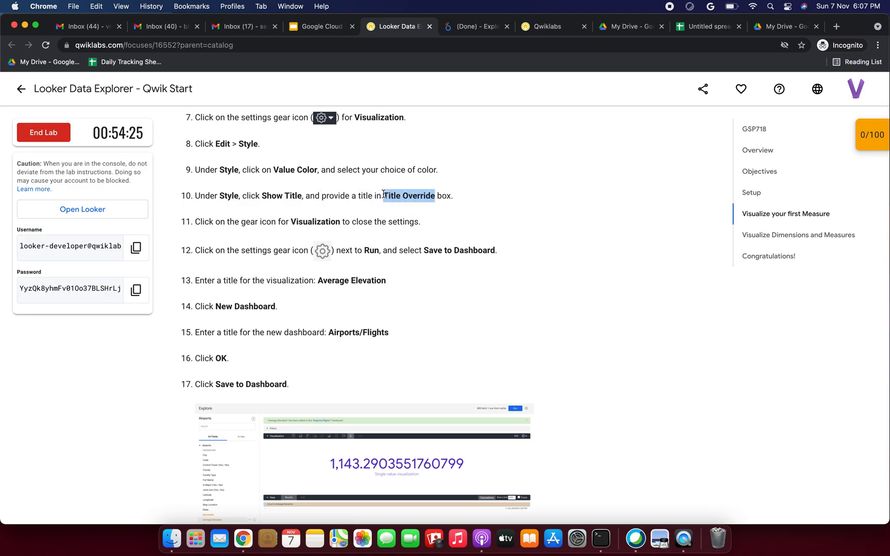
left_click(462, 28)
scroll(783, 317, "down", 1)
left_click(776, 284)
type("lookerdemo")
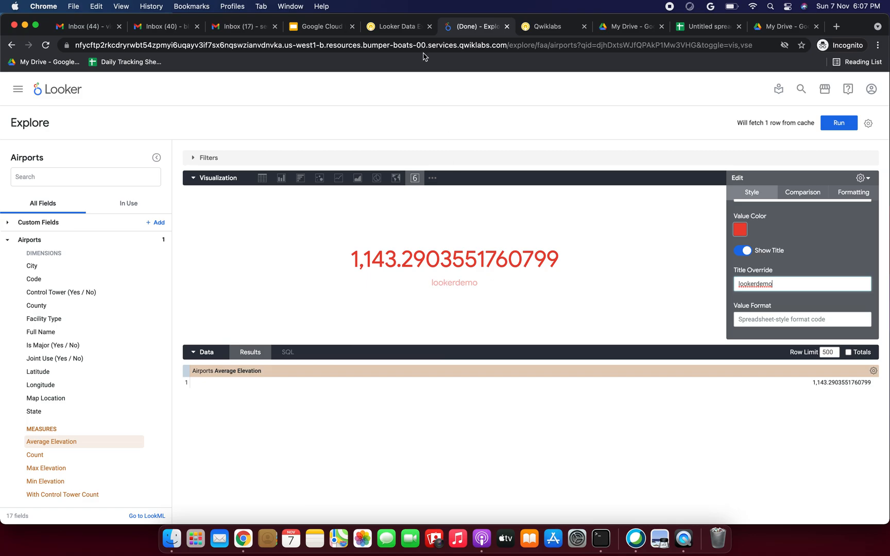
Read the lab's instruction on closing the settings and close the visualization's edit settings.
left_click(393, 29)
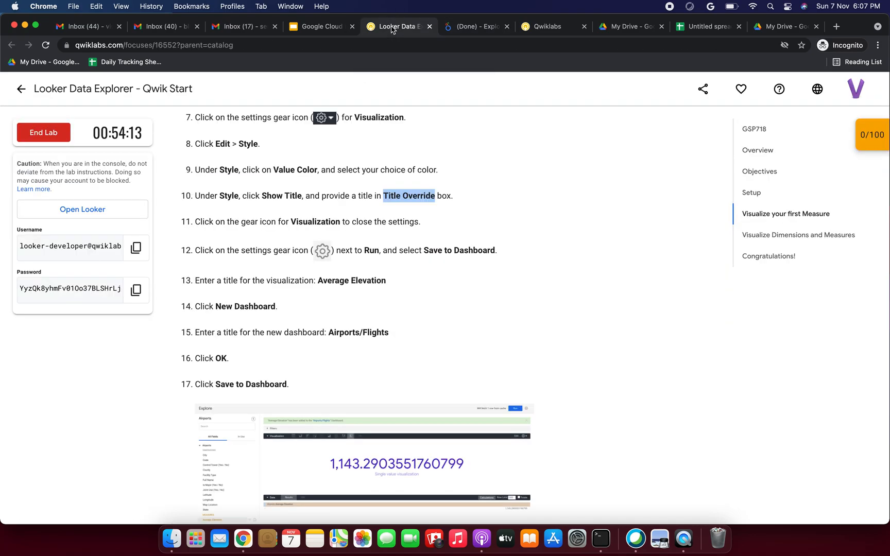
left_click_drag(215, 221, 384, 222)
left_click(486, 30)
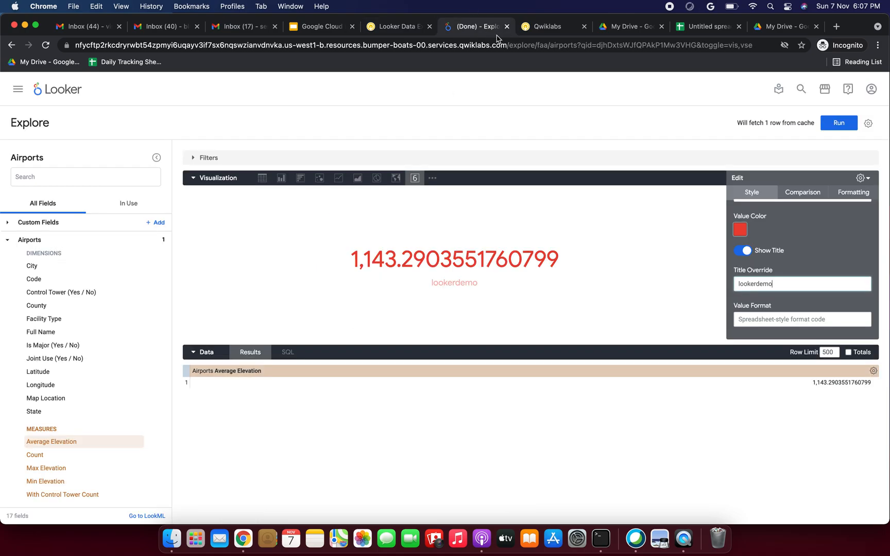
left_click(862, 178)
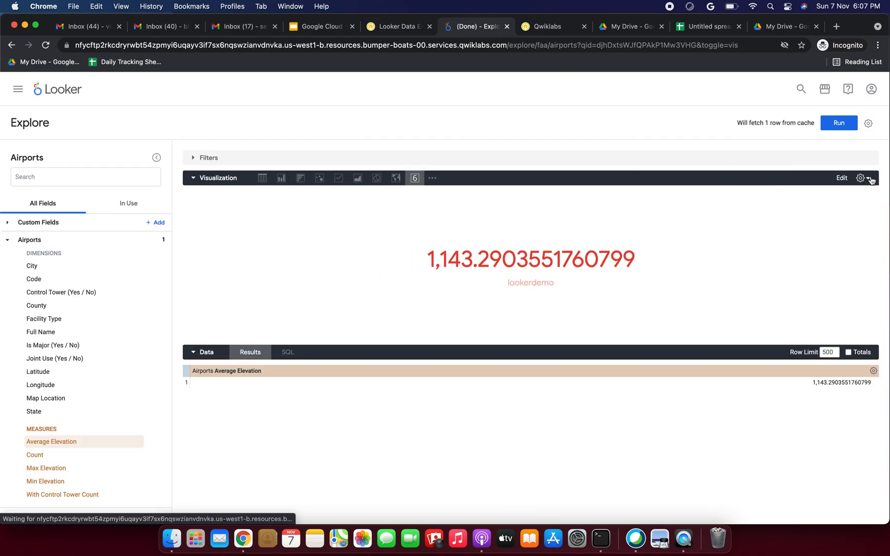
Read the lab's instruction on saving the visualization and open the Save to Dashboard dialog for the Average Elevation result.
left_click(402, 26)
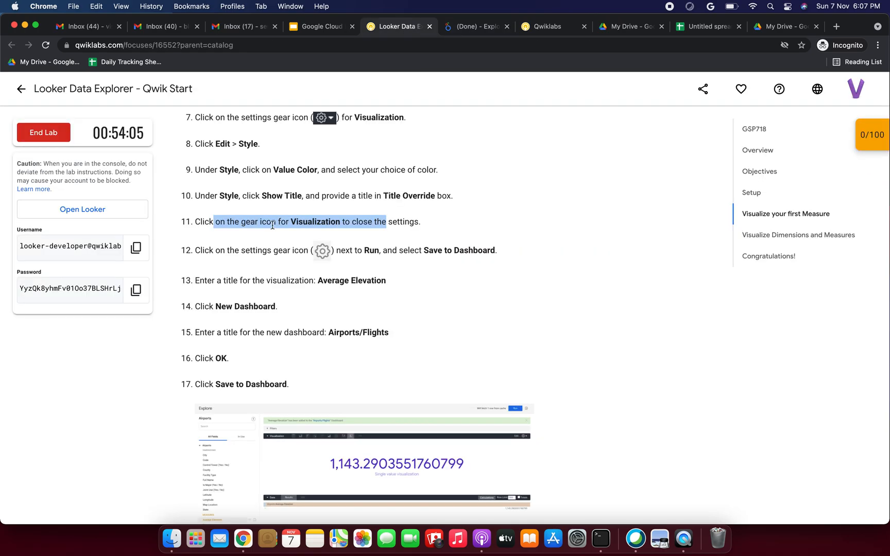
left_click_drag(200, 251, 445, 250)
double_click(467, 249)
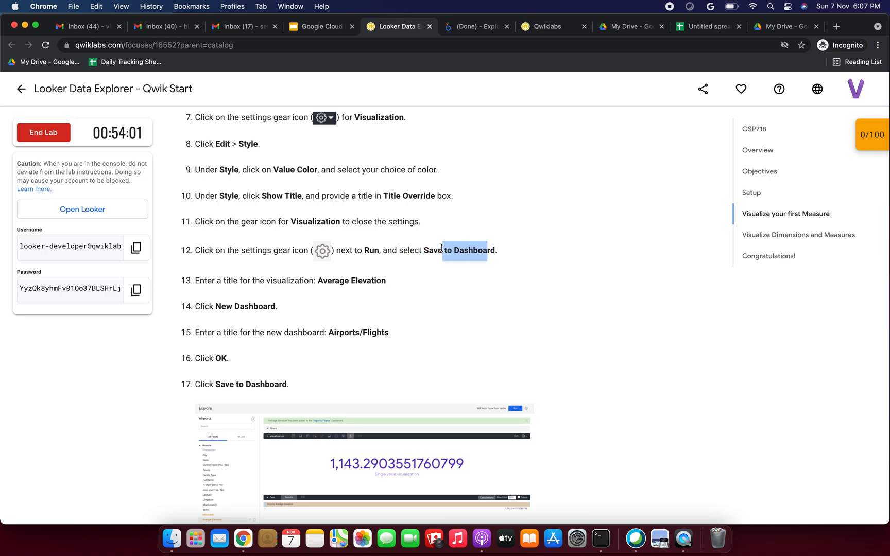
left_click(466, 27)
left_click(869, 124)
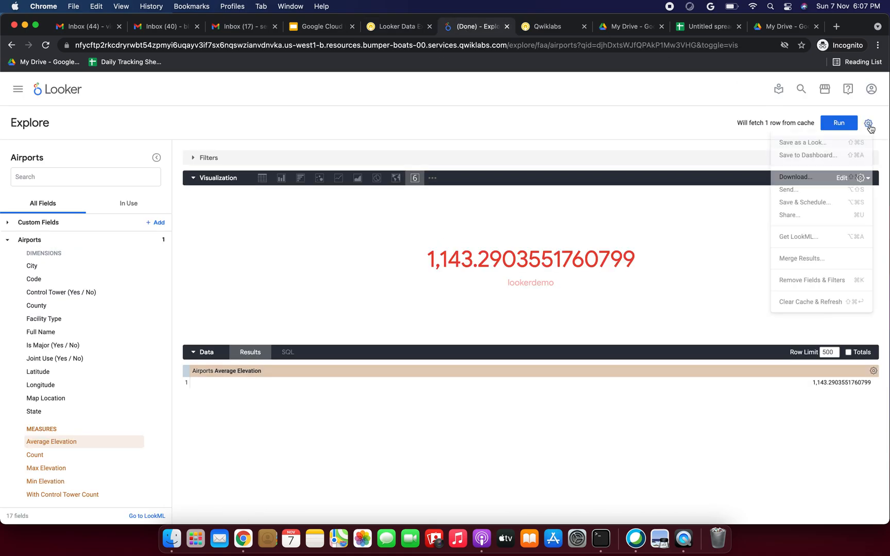
left_click(819, 155)
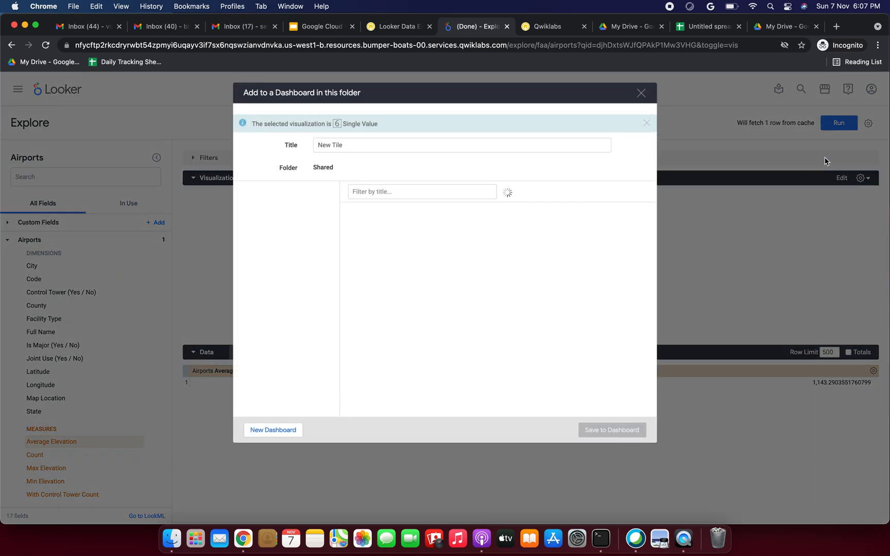
Copy the visualization title from the lab instructions and set the new tile's title to "Average Elevation".
left_click(410, 26)
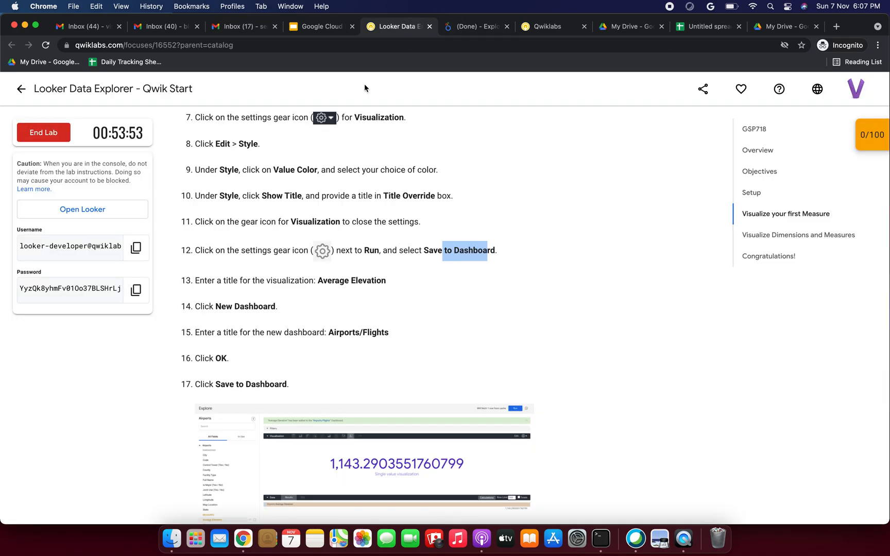
left_click_drag(199, 280, 286, 281)
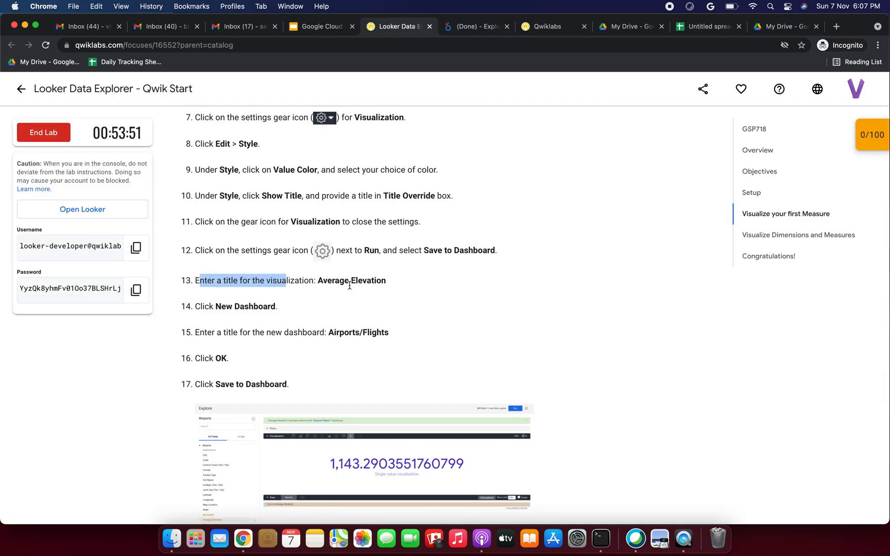
left_click_drag(388, 280, 319, 281)
key("super+c")
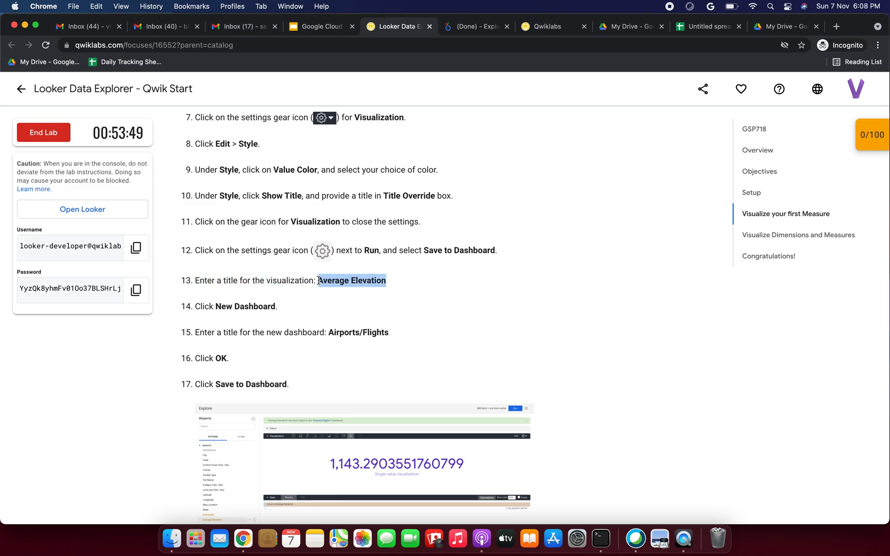
left_click(463, 26)
triple_click(349, 144)
key("super+v")
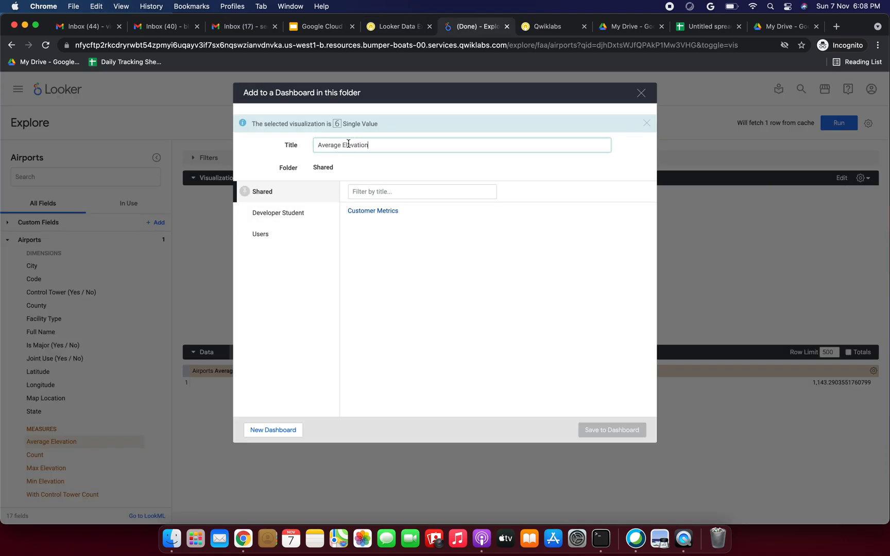
Follow the lab's new dashboard instructions and create a dashboard named "Airports/Flights" in the Shared folder.
left_click(402, 30)
left_click_drag(202, 307, 287, 309)
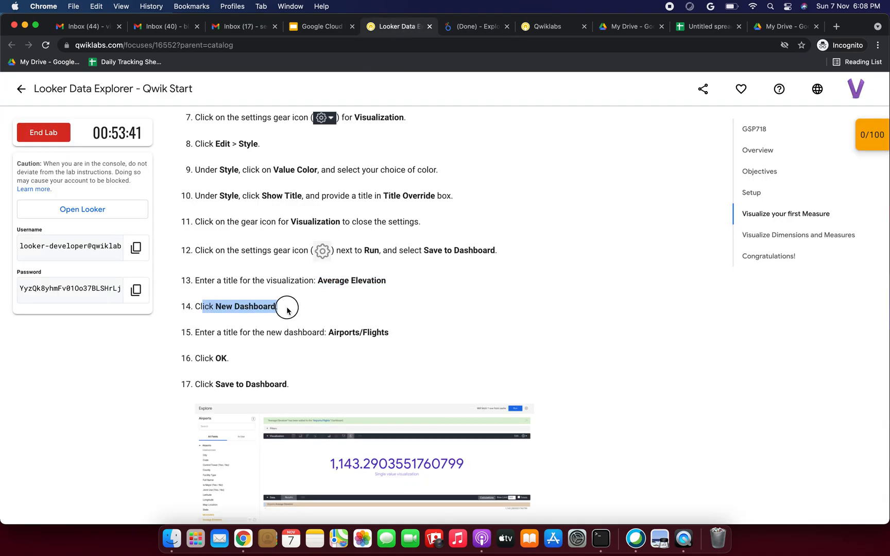
left_click(484, 29)
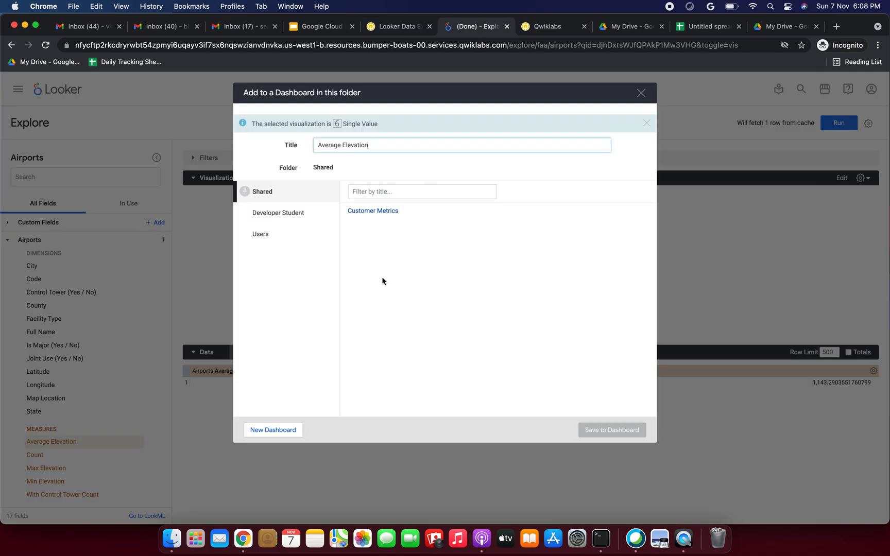
left_click(273, 430)
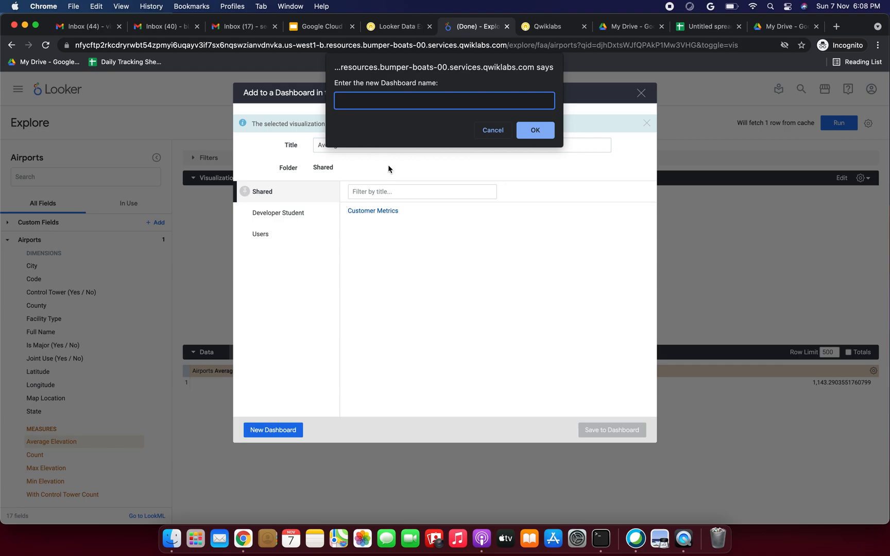
left_click(404, 26)
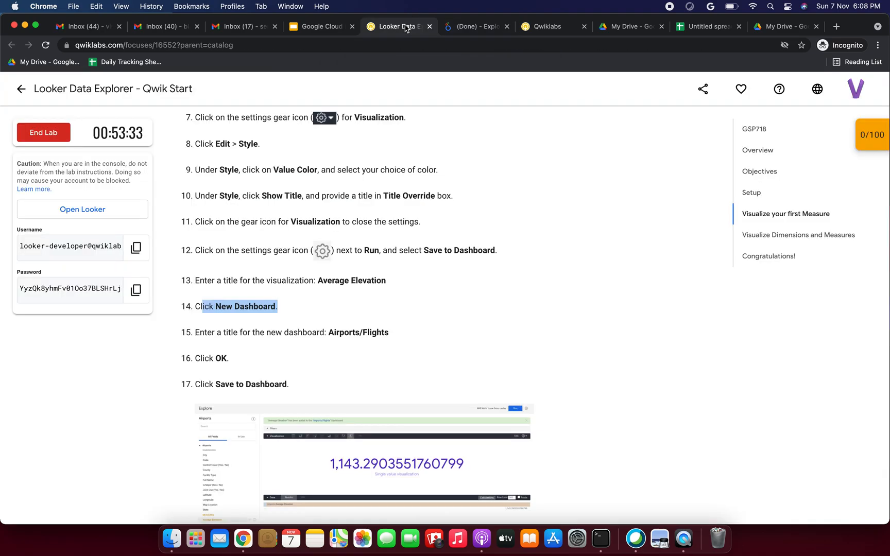
scroll(325, 298, "down", 2)
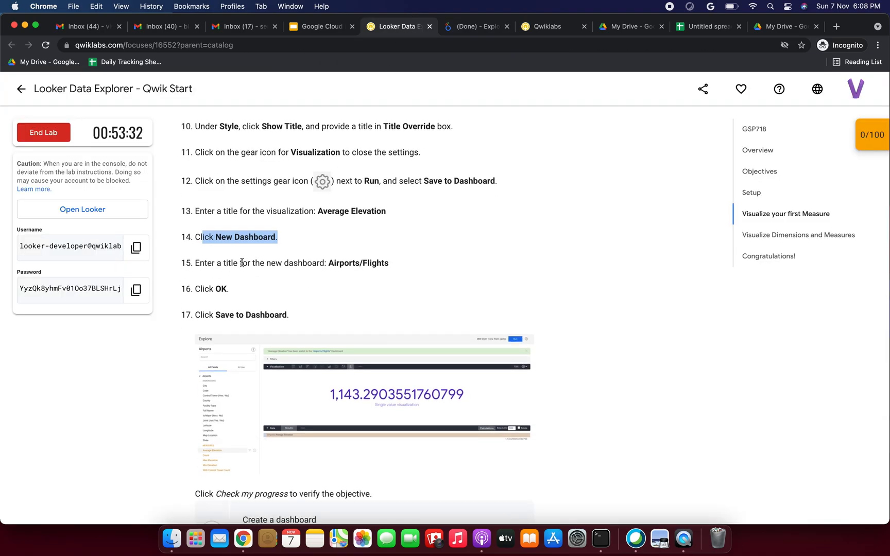
left_click_drag(390, 265, 330, 264)
key("super+c")
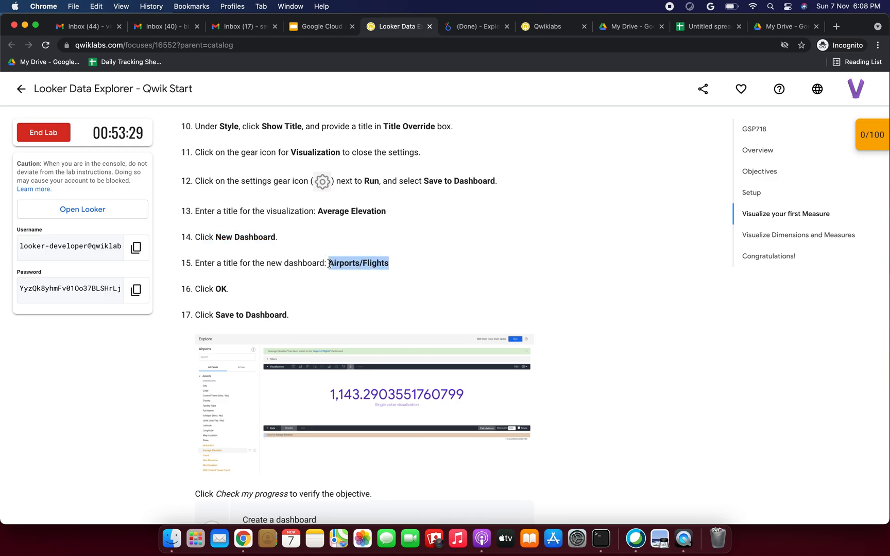
left_click(466, 26)
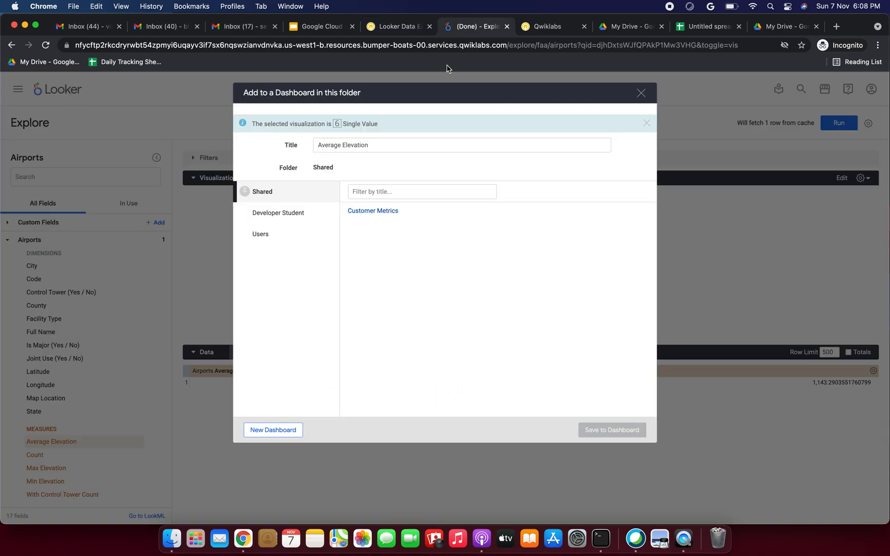
left_click(283, 436)
key("super+v")
left_click(535, 130)
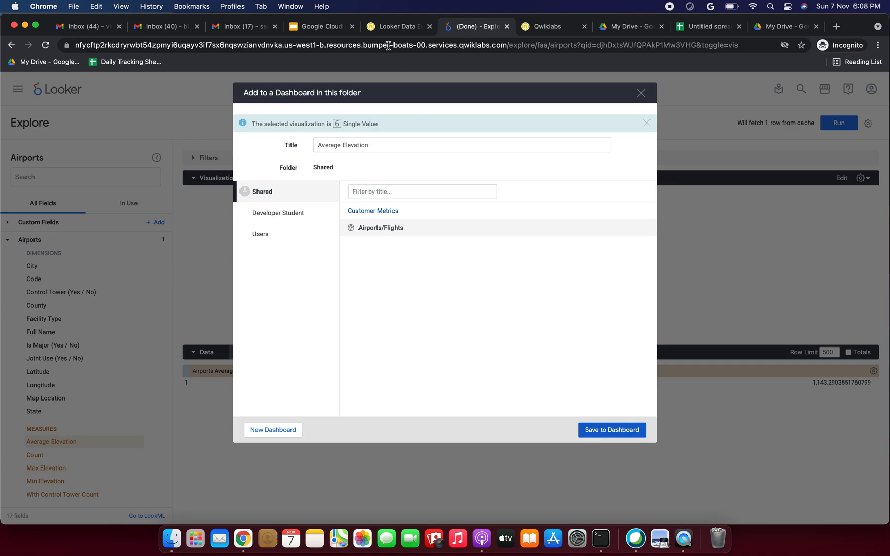
Check the lab's final save instruction and save the Average Elevation tile to the Airports/Flights dashboard.
left_click(383, 30)
scroll(336, 295, "down", 2)
left_click_drag(203, 264, 289, 264)
scroll(381, 262, "down", 3)
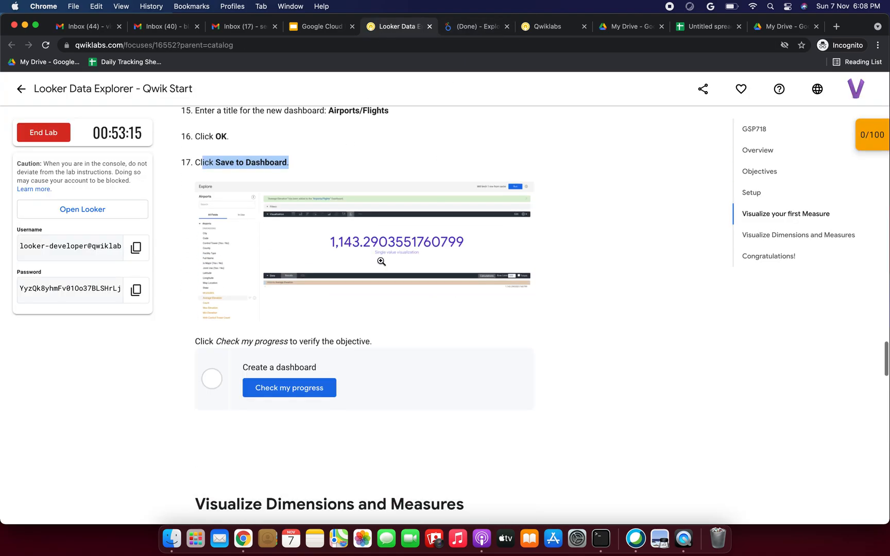
left_click(479, 27)
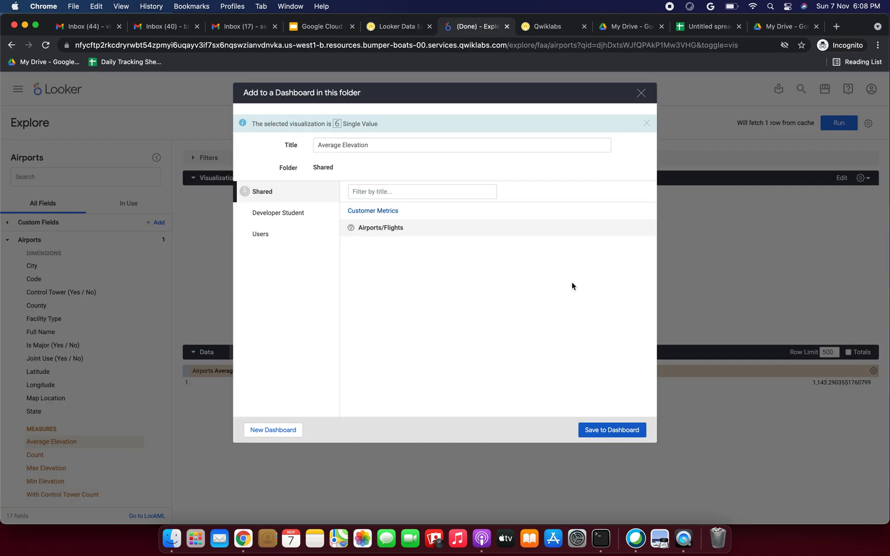
left_click(615, 433)
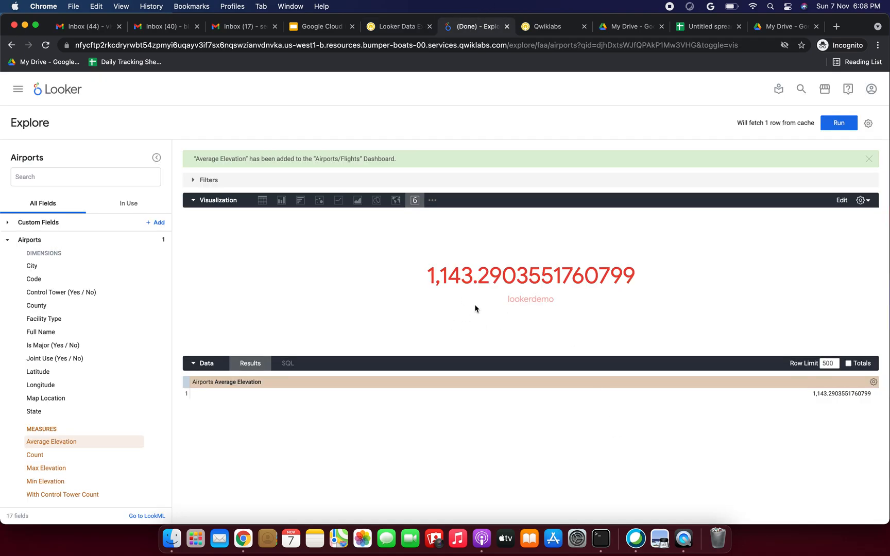
Compare the saved visualization with the lab's sample image and check the lab progress for the "Create a dashboard" objective.
left_click(391, 27)
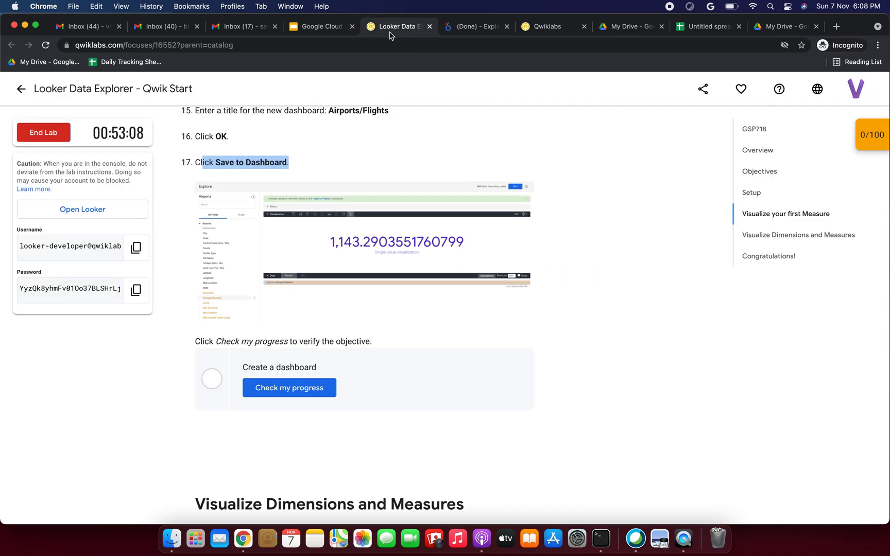
left_click(466, 28)
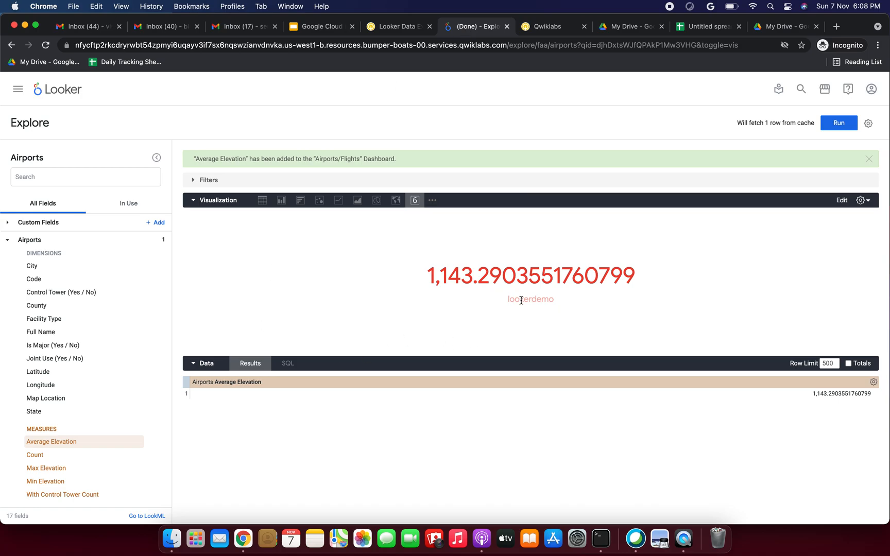
left_click(395, 29)
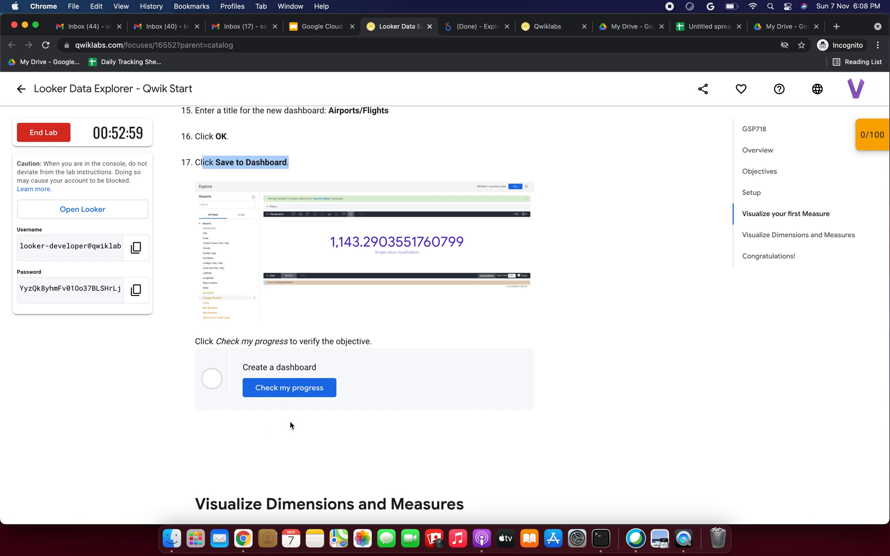
left_click(274, 395)
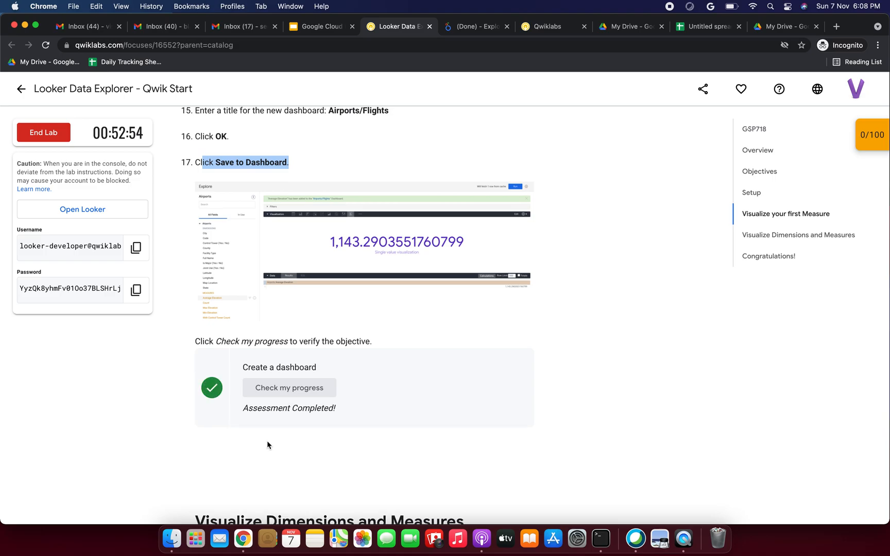
Read the lab's Visualize Dimensions and Measures section and return to the Looker home page.
scroll(267, 440, "up", 2)
scroll(267, 441, "down", 5)
scroll(267, 440, "down", 3)
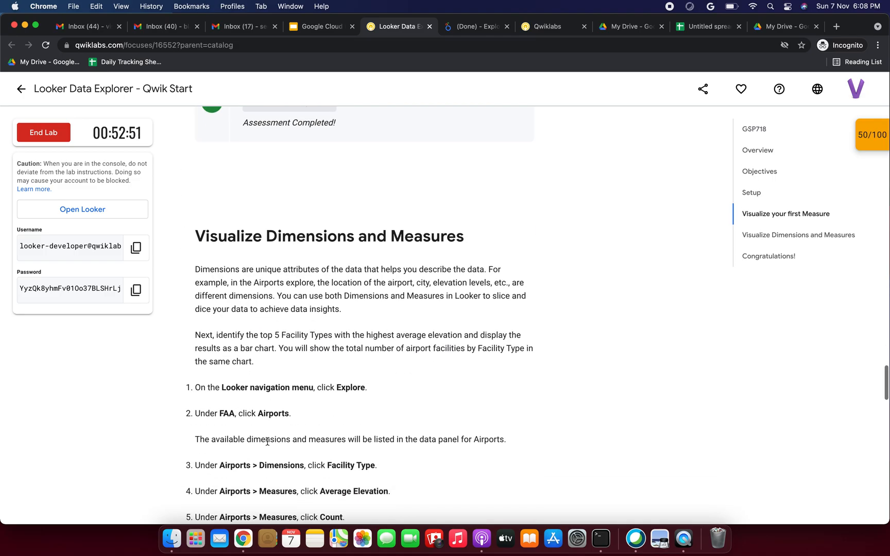
scroll(267, 441, "down", 2)
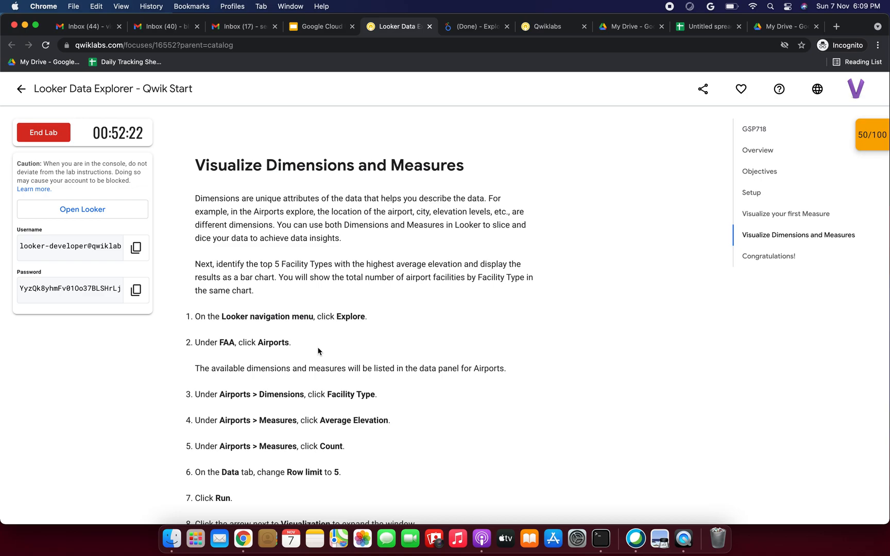
scroll(317, 349, "down", 5)
left_click_drag(235, 158, 367, 156)
left_click(466, 26)
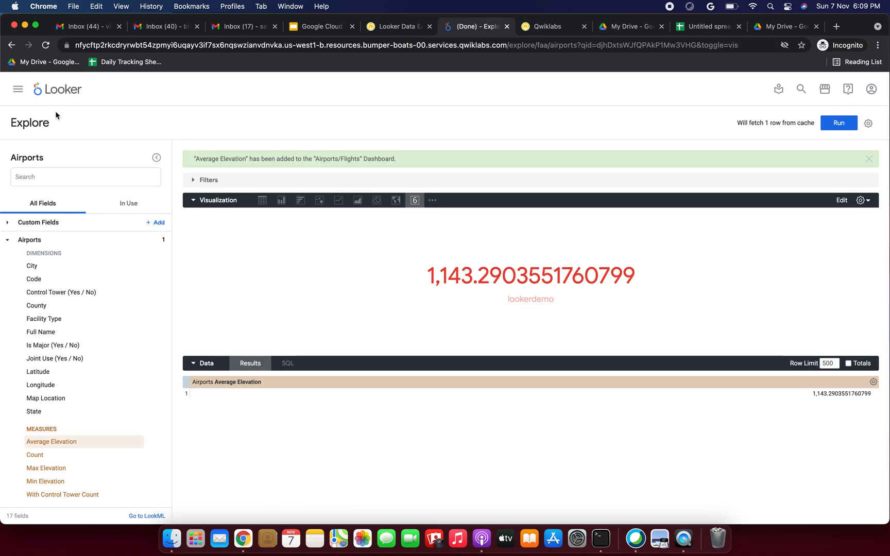
left_click(55, 94)
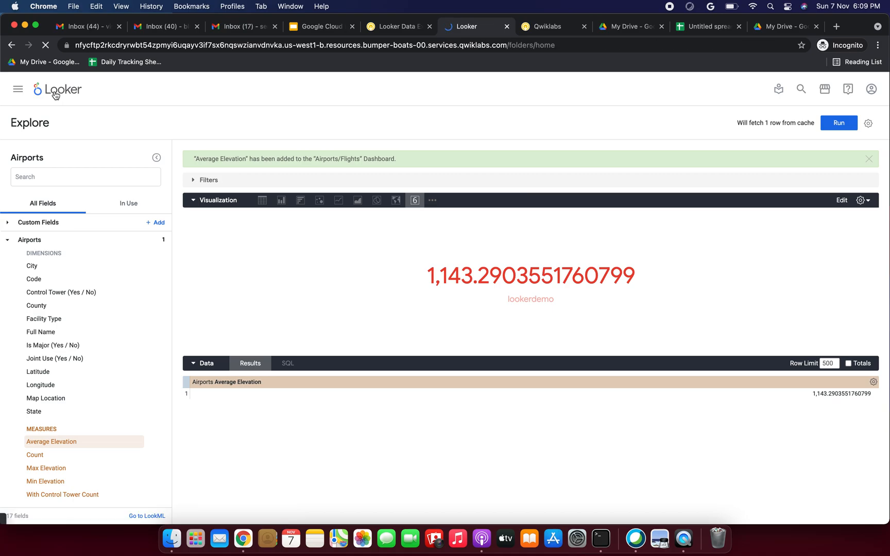
Recheck the lab's first navigation instruction and open the Explore list in Looker.
left_click(391, 26)
left_click_drag(207, 160, 285, 160)
left_click(467, 27)
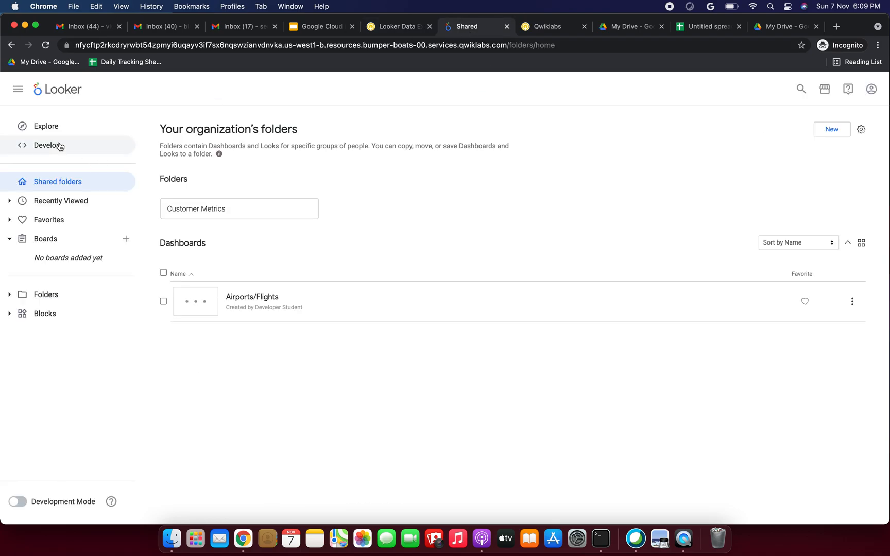
left_click(45, 124)
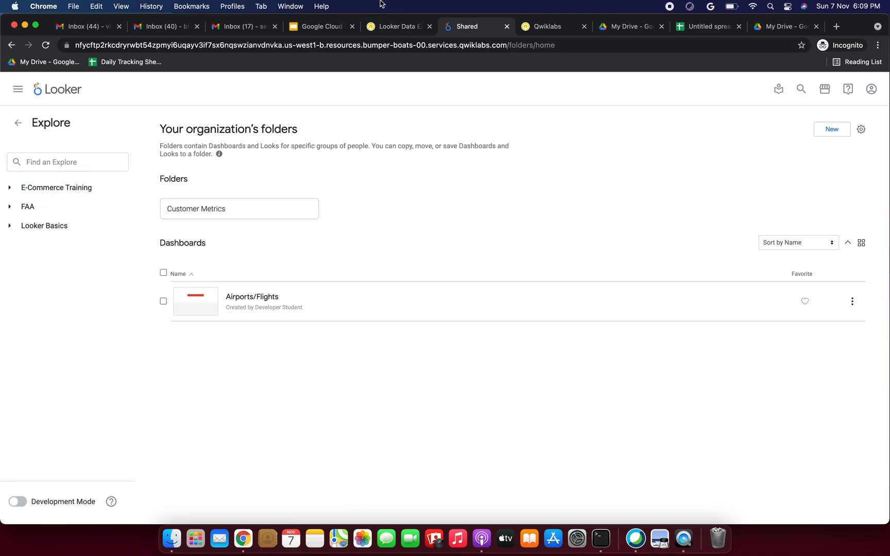
Read the lab's next instruction and open the Airports explore under FAA.
left_click(394, 27)
scroll(265, 274, "up", 1)
left_click_drag(195, 151, 240, 151)
left_click(464, 26)
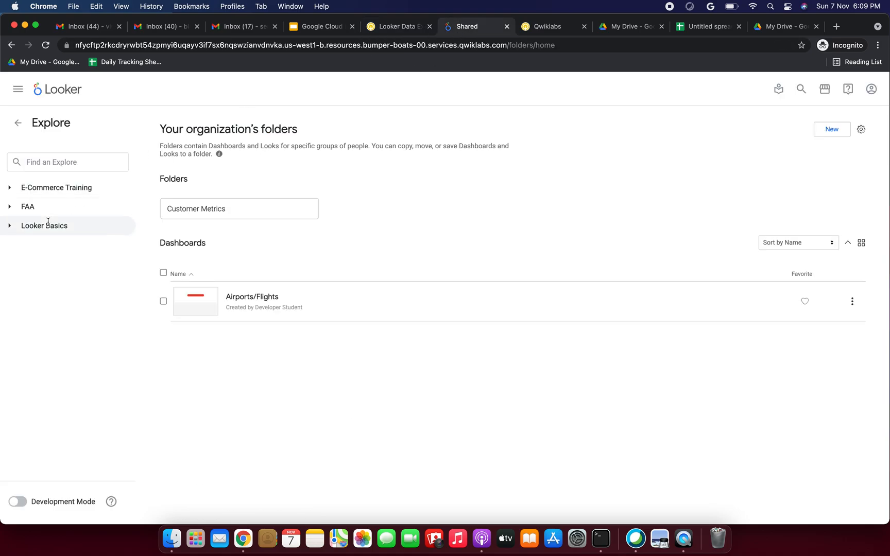
left_click(10, 207)
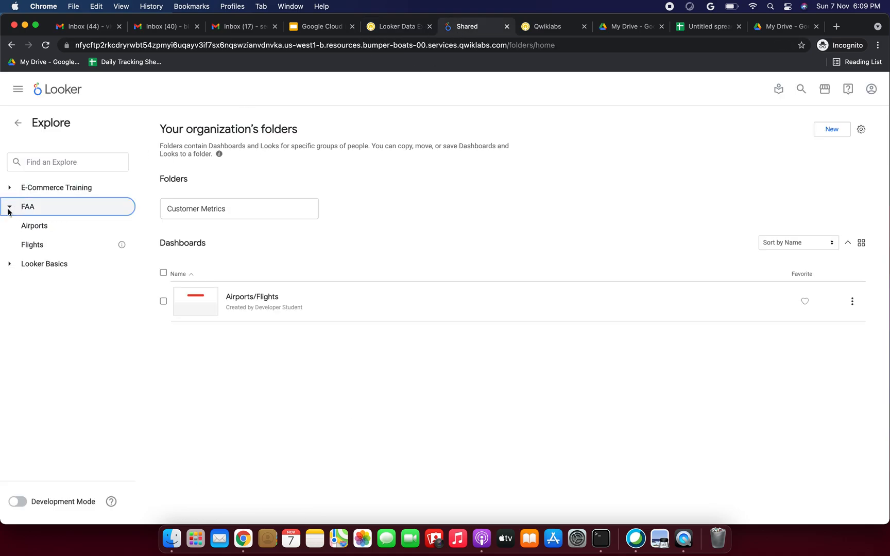
left_click(37, 229)
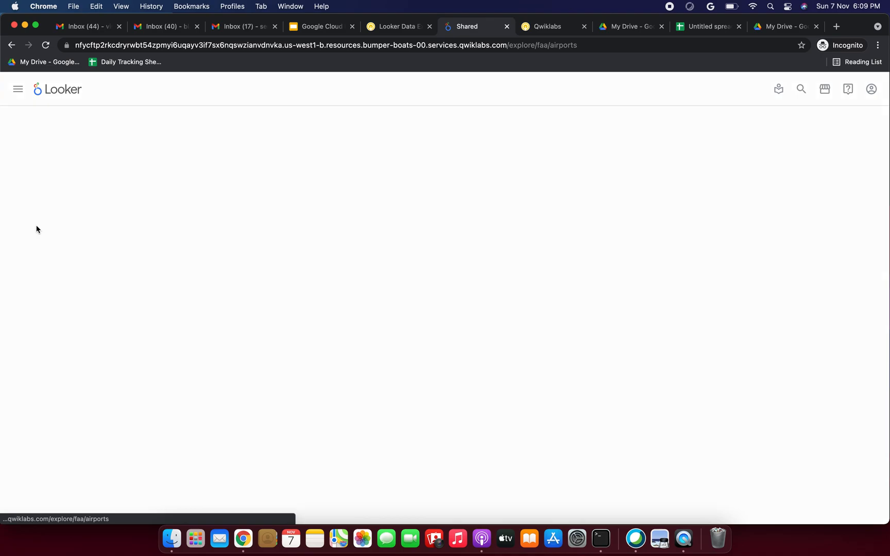
Read the lab's instruction on which Airports dimension to select for the bar chart query.
left_click(387, 31)
scroll(213, 208, "down", 2)
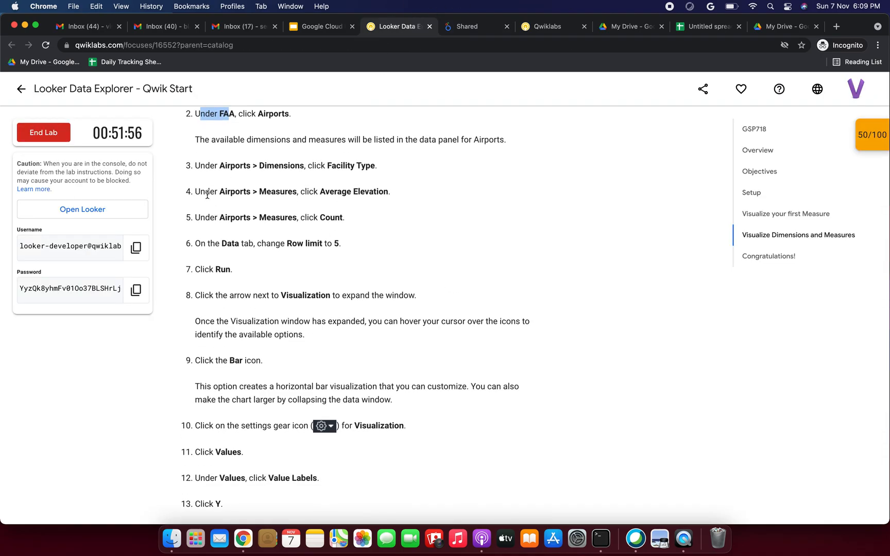
scroll(279, 195, "up", 1)
left_click_drag(195, 200, 267, 201)
scroll(267, 201, "up", 1)
left_click(226, 215)
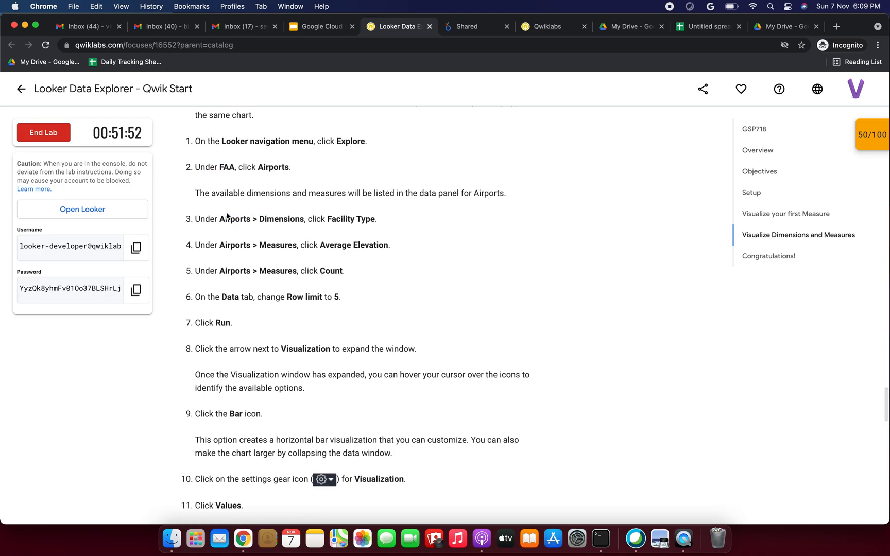
left_click(269, 221)
double_click(268, 221)
left_click_drag(330, 219, 391, 222)
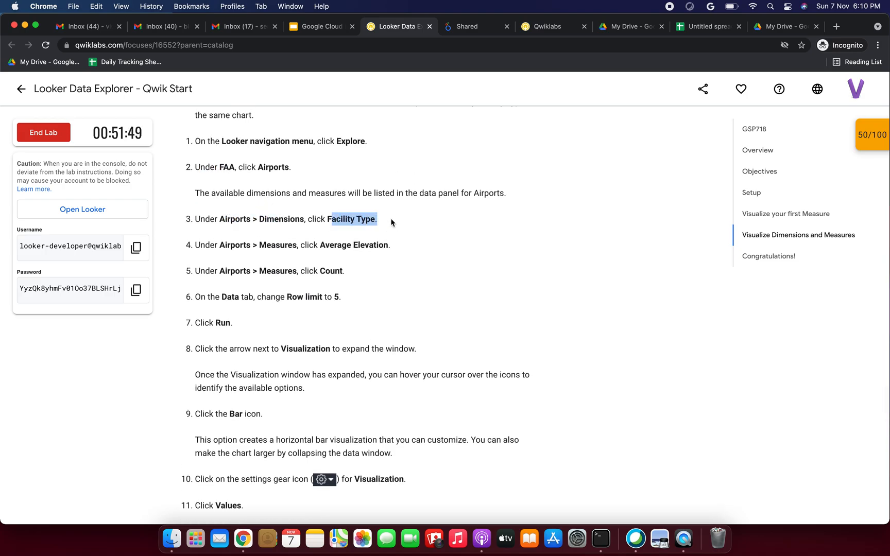
Add the Facility Type dimension and the Average Elevation measure to the Airports query, following the lab instructions.
left_click(463, 28)
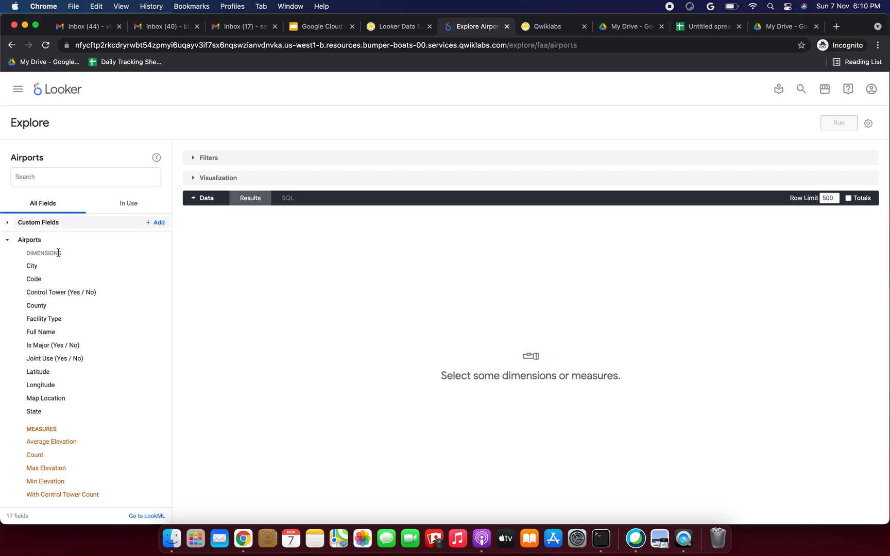
left_click(52, 320)
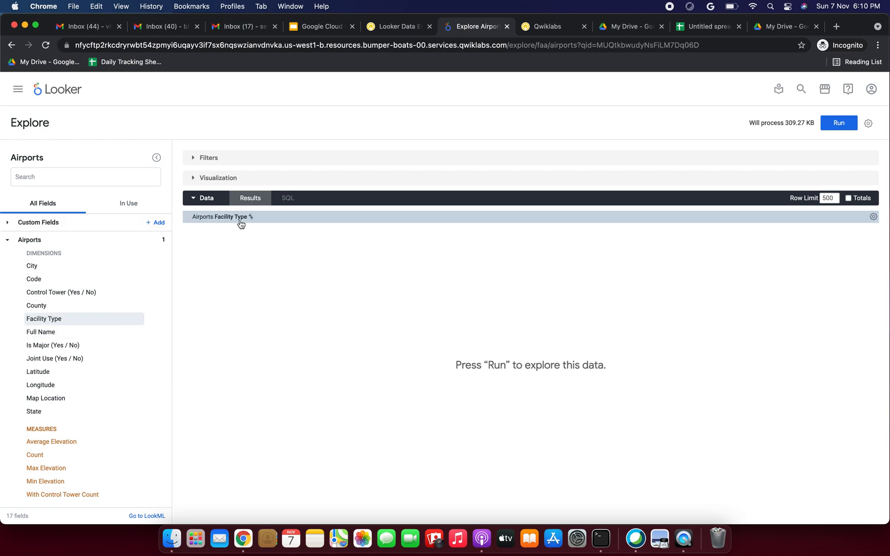
left_click(392, 32)
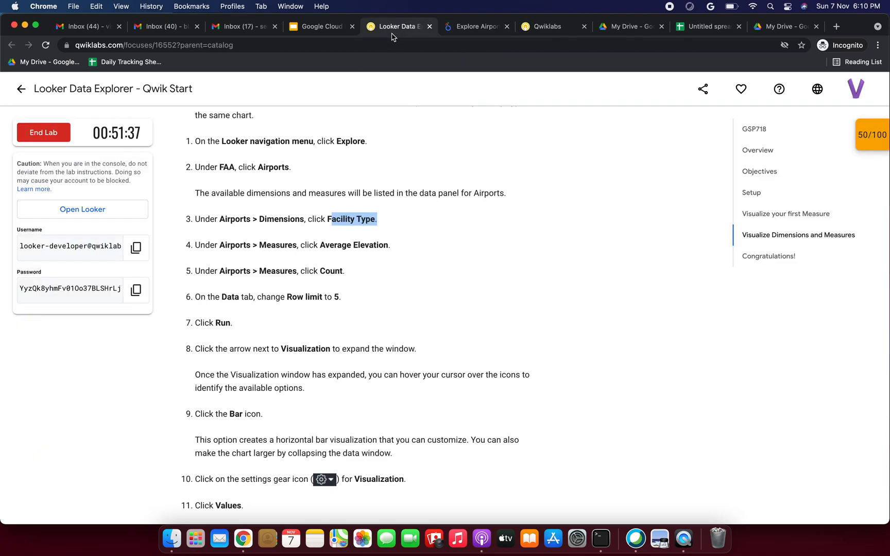
left_click_drag(225, 244, 314, 246)
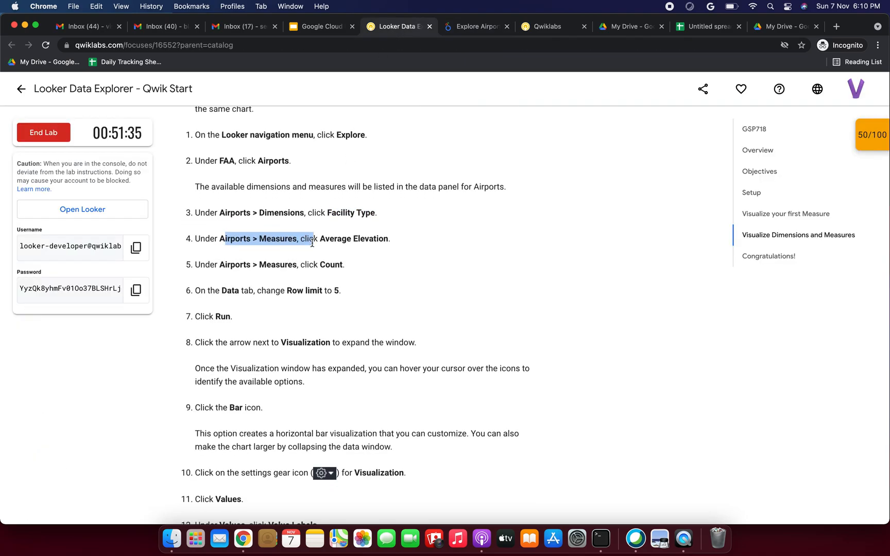
scroll(312, 242, "down", 1)
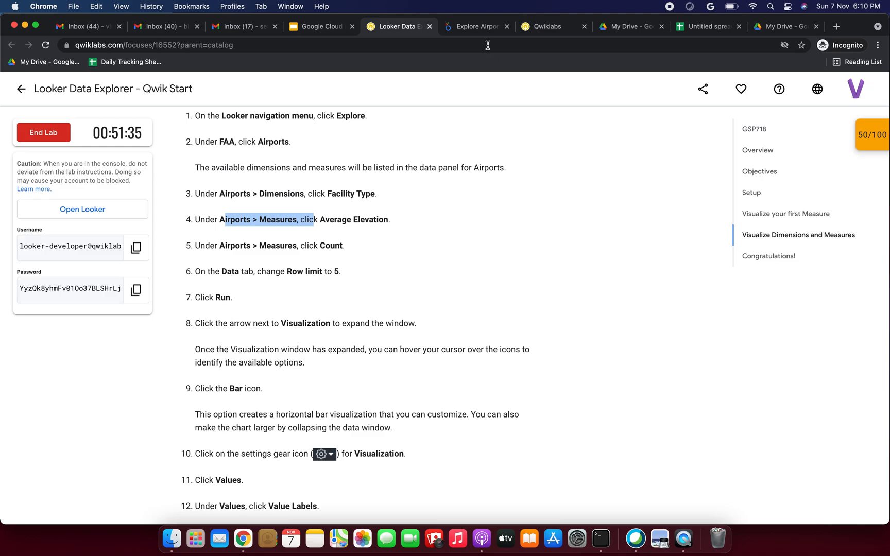
left_click(474, 27)
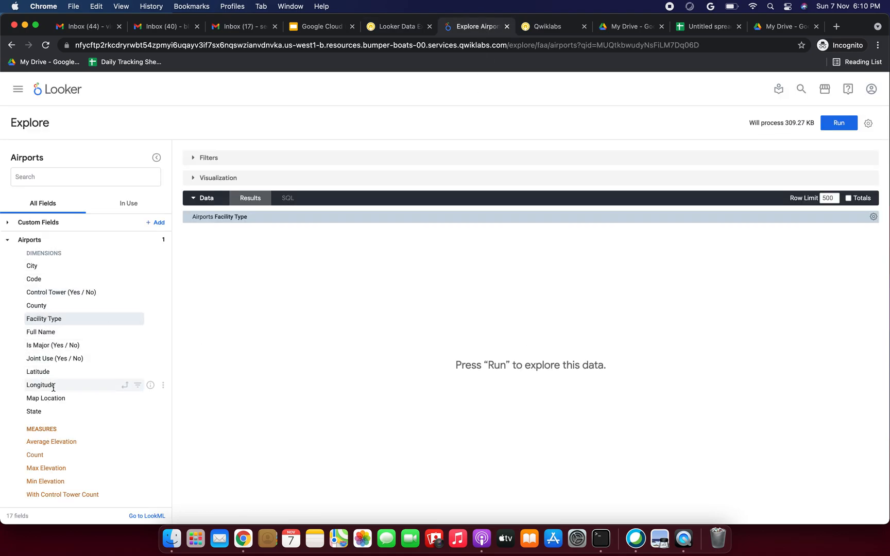
left_click(62, 442)
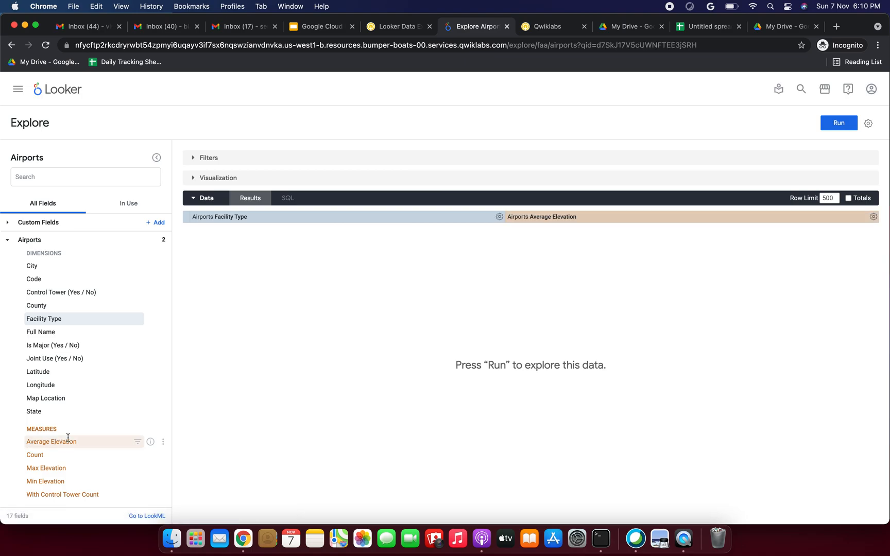
Read the lab's next query instruction and add the Count measure to the Airports query.
left_click(406, 29)
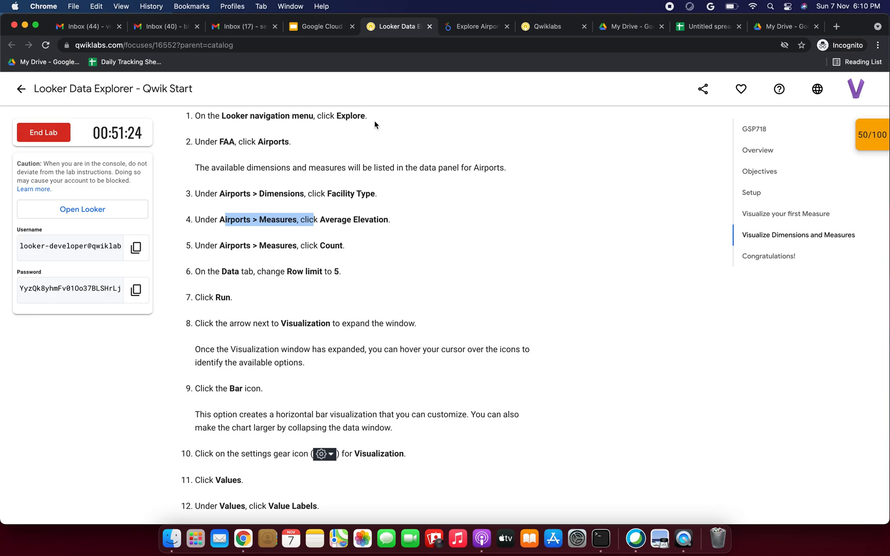
scroll(240, 187, "down", 2)
left_click(240, 187)
left_click_drag(240, 187, 360, 185)
left_click_drag(226, 210, 344, 211)
left_click(472, 26)
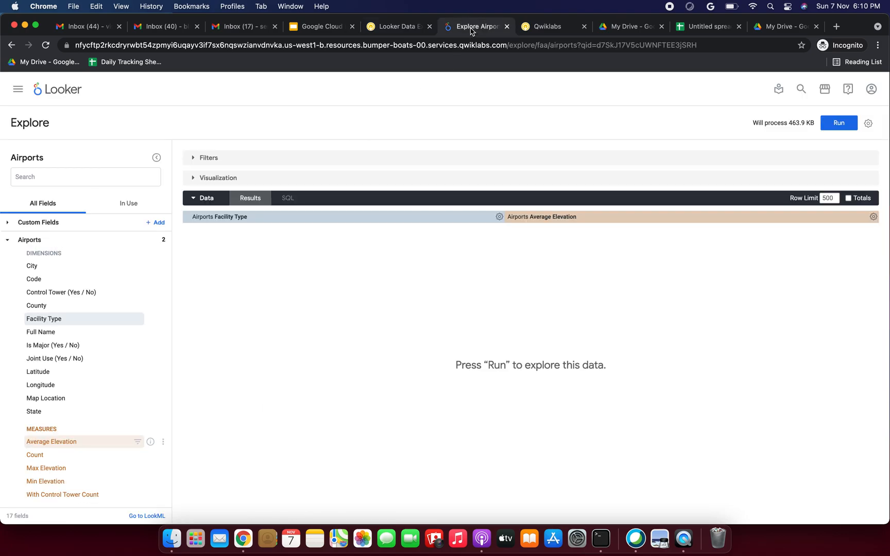
left_click(36, 456)
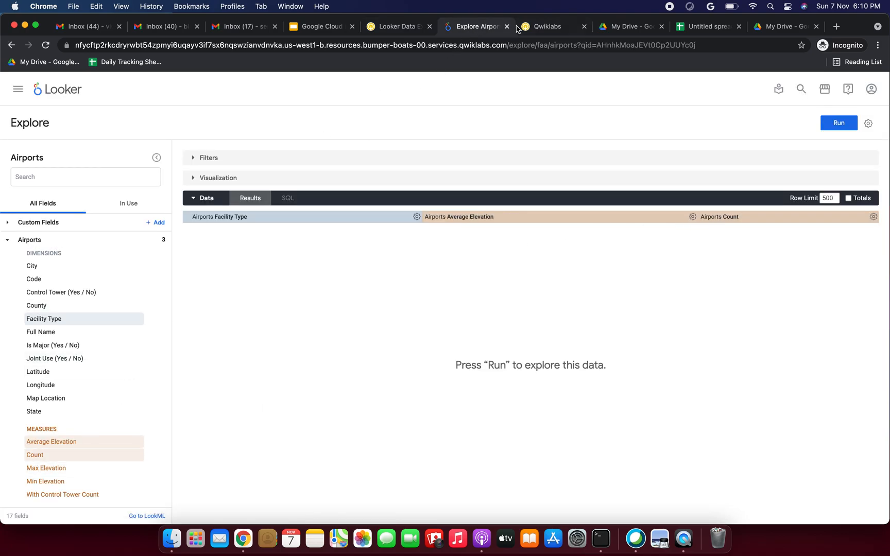
Check the lab's row limit instruction and set the query's row limit to 5.
left_click(397, 28)
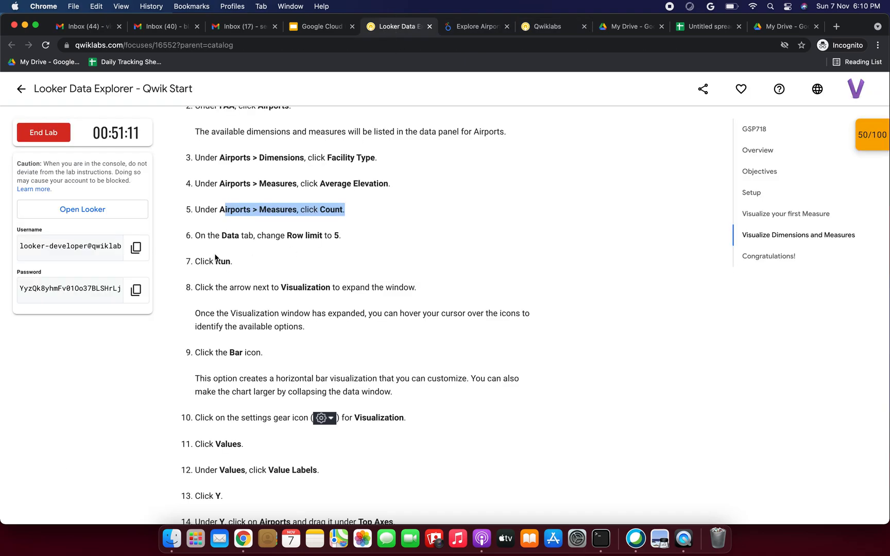
left_click_drag(202, 238, 341, 238)
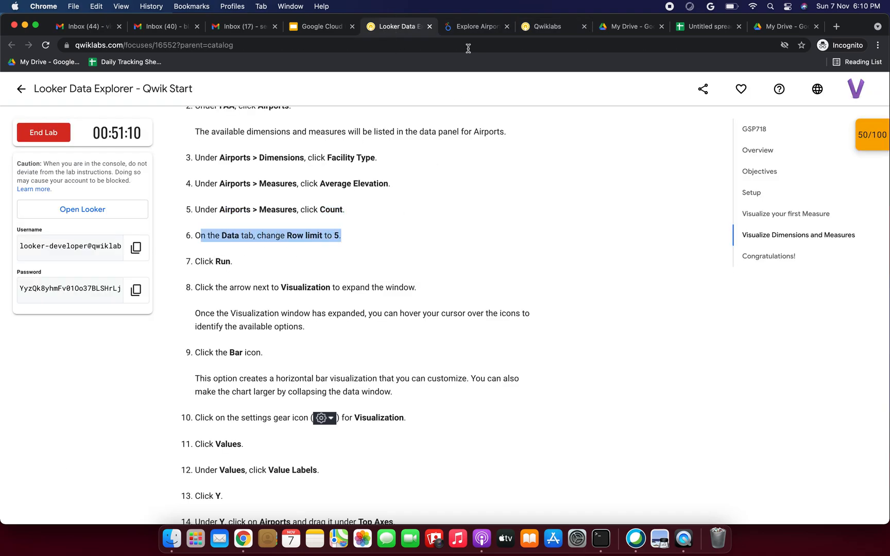
left_click(473, 30)
left_click(833, 197)
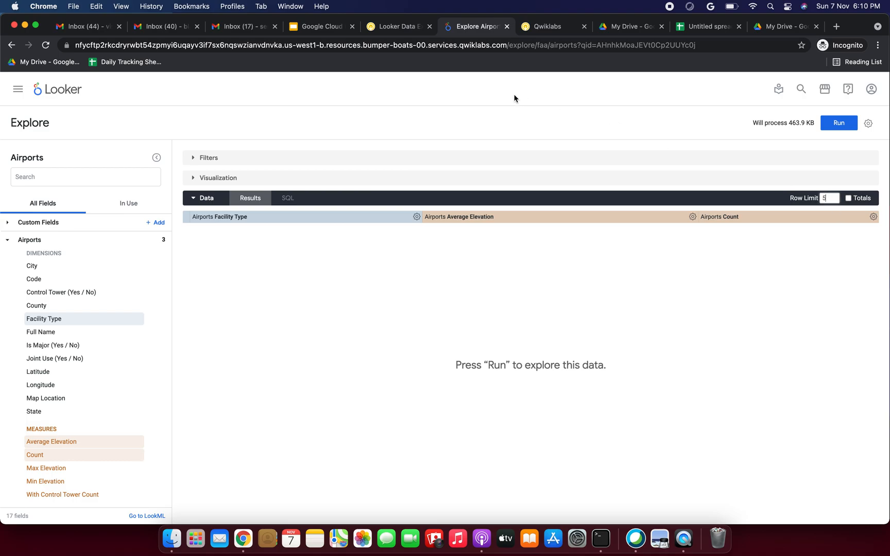
Check the lab's next instruction and run the Airports query.
left_click(399, 30)
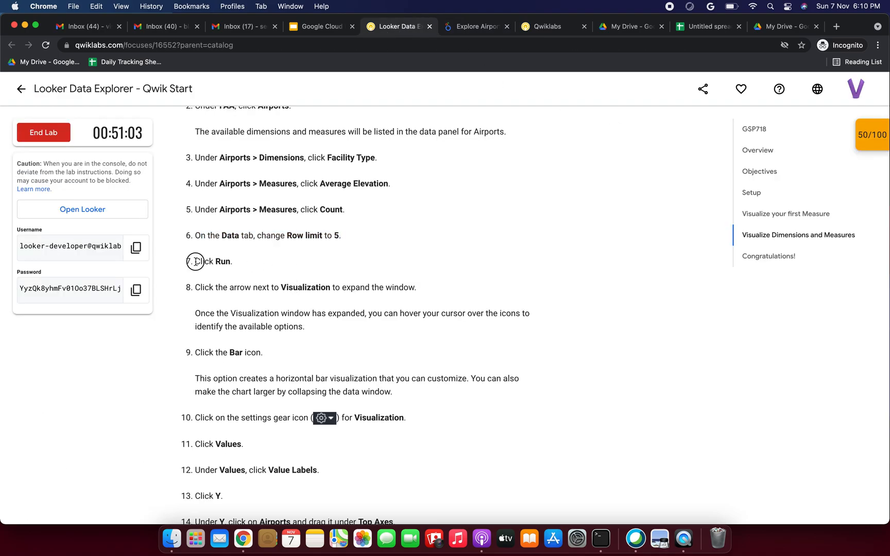
left_click_drag(195, 261, 231, 262)
left_click(479, 27)
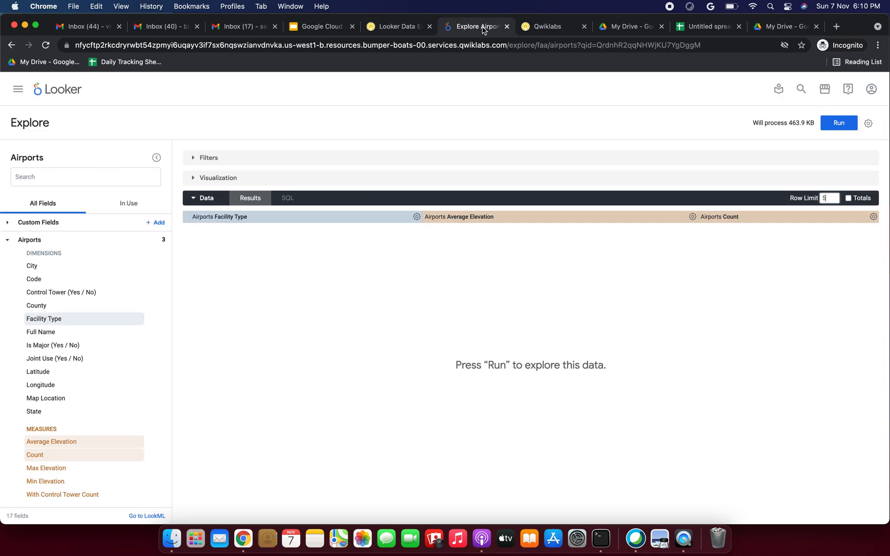
left_click(838, 123)
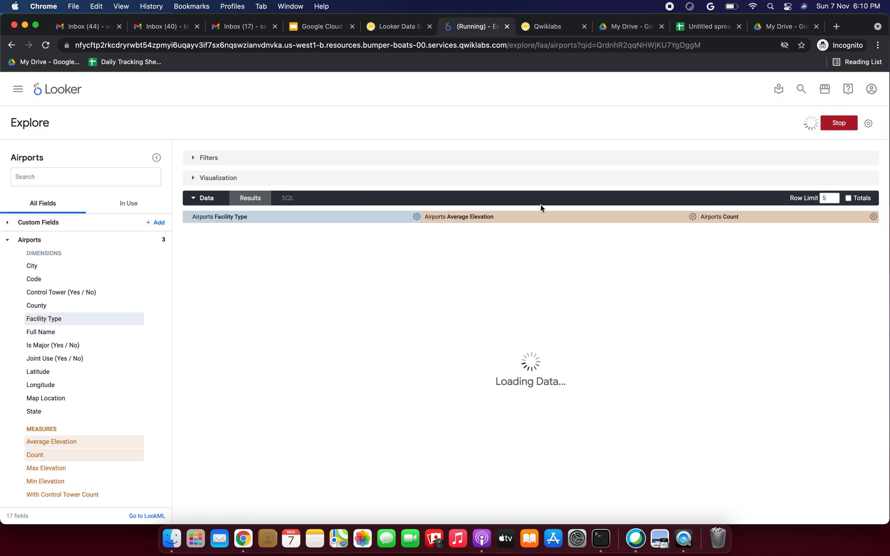
Read the lab's instruction on showing the chart and expand the Visualization section of the Airports explore.
left_click(394, 27)
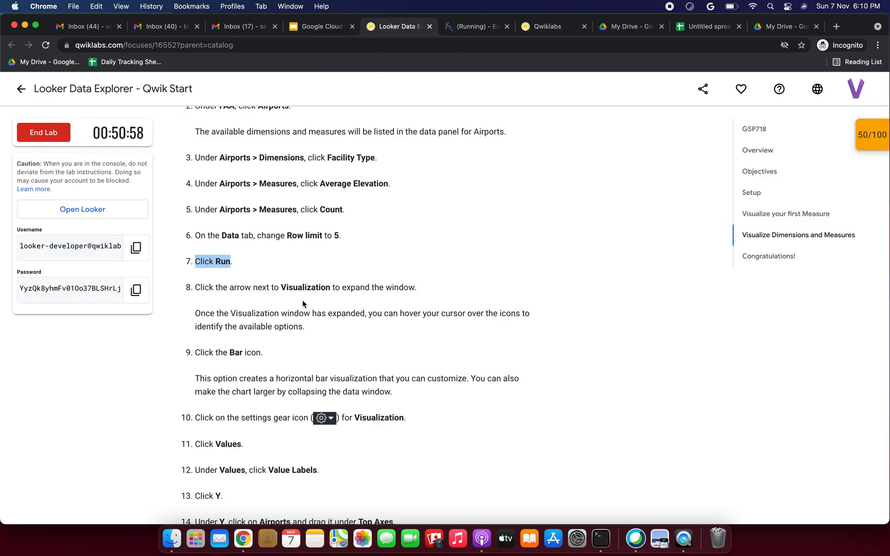
left_click(248, 222)
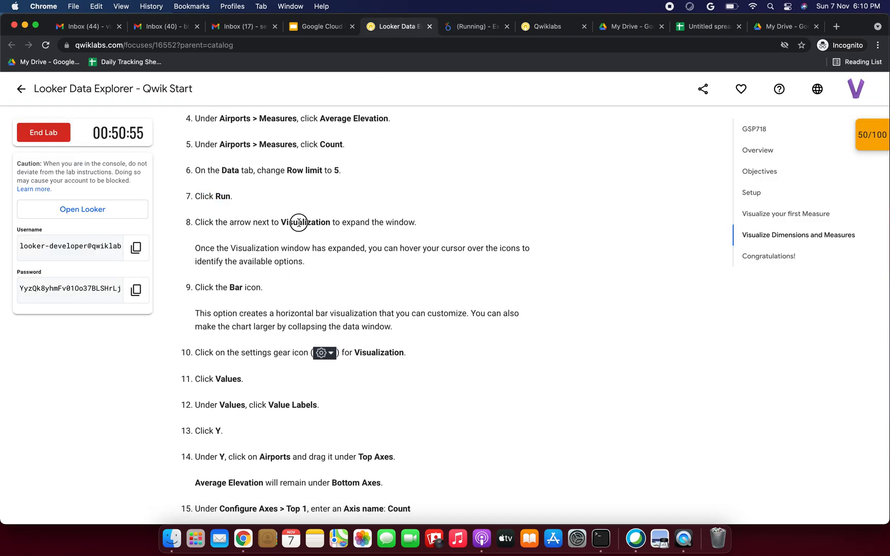
left_click_drag(327, 222, 415, 222)
scroll(409, 220, "down", 2)
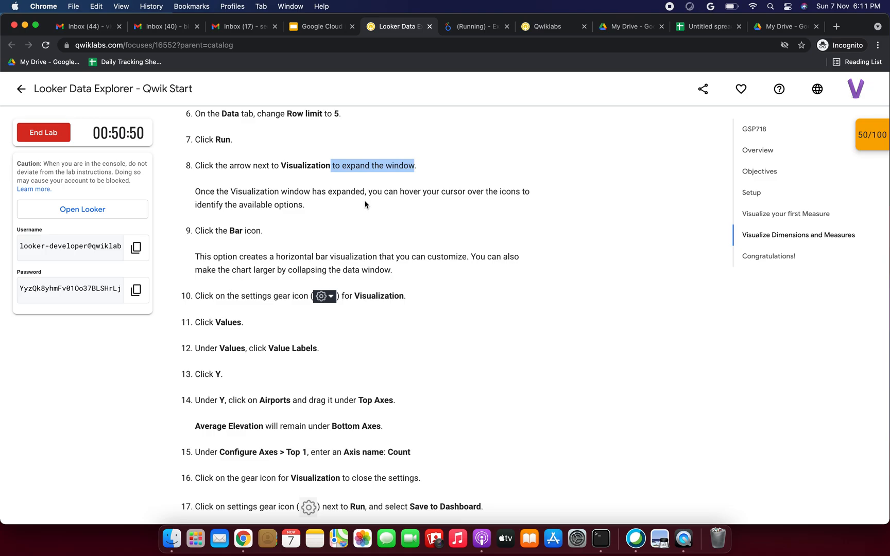
left_click(471, 28)
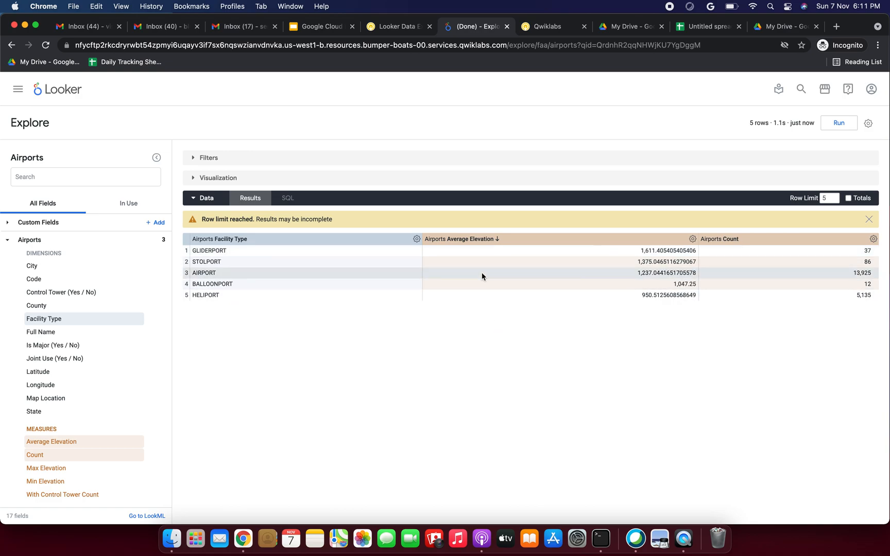
left_click(195, 179)
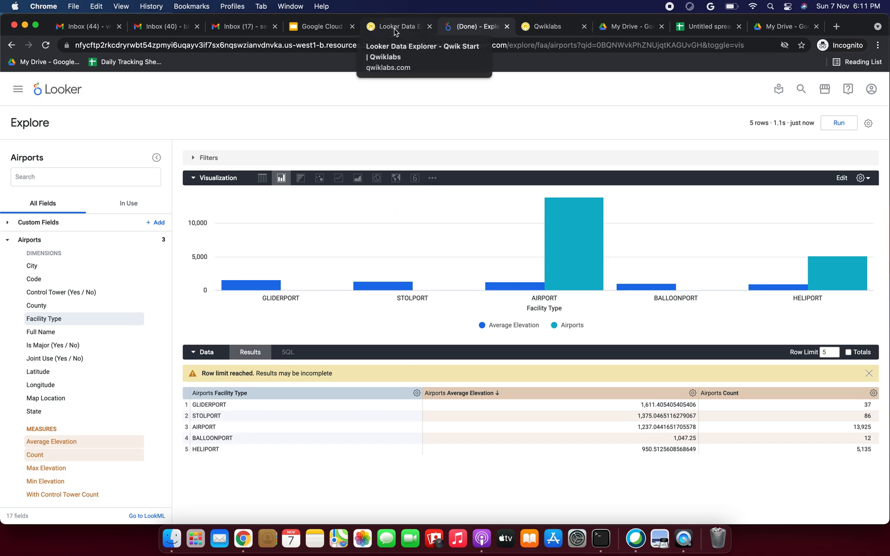
Read the lab's chart type instruction and change the Airports visualization to a Bar chart.
left_click(536, 27)
left_click(465, 30)
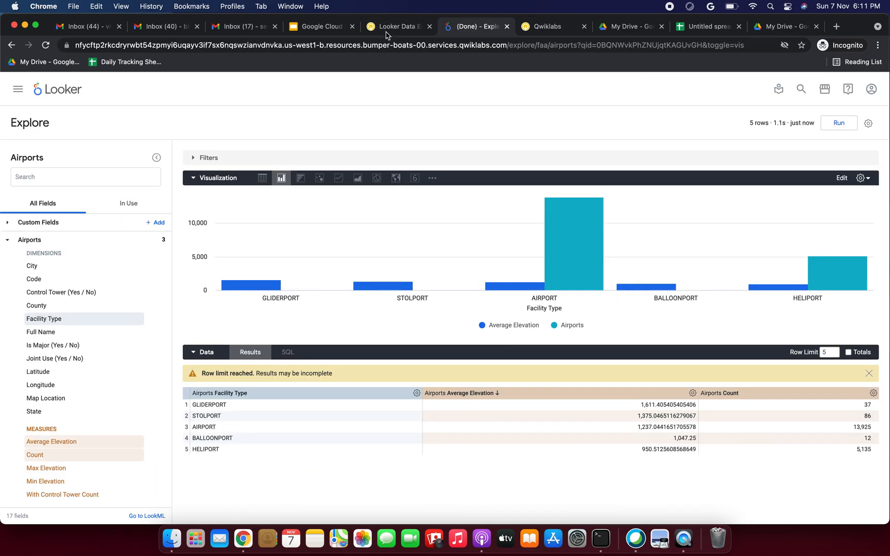
left_click(395, 28)
left_click_drag(204, 166, 407, 166)
left_click(200, 233)
scroll(278, 229, "down", 3)
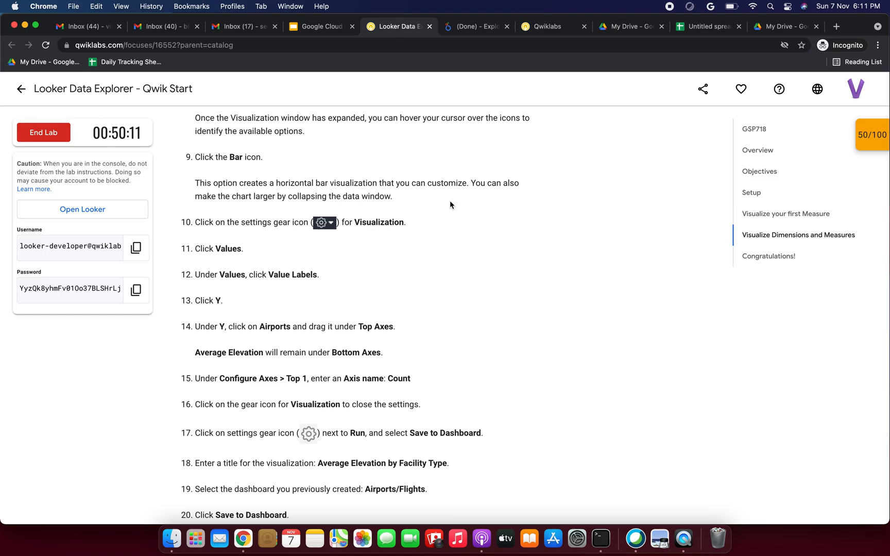
scroll(450, 204, "up", 1)
left_click(476, 27)
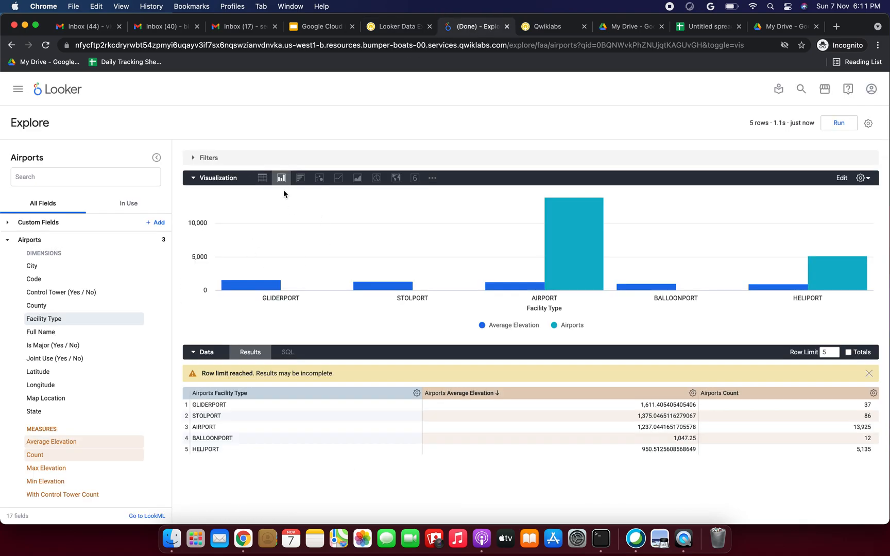
left_click(301, 179)
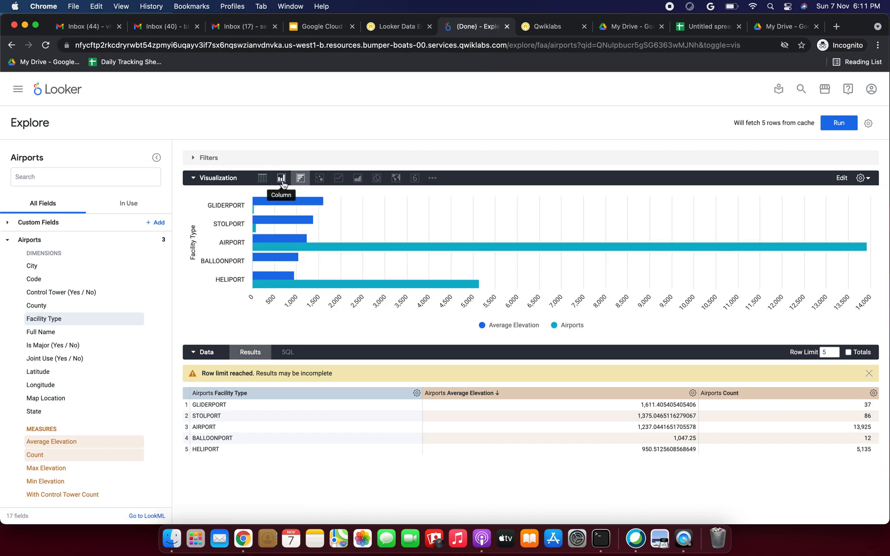
Try the Column, Scatterplot, Line and Area chart types on the Airports results and return to Bar.
left_click(282, 181)
left_click(301, 180)
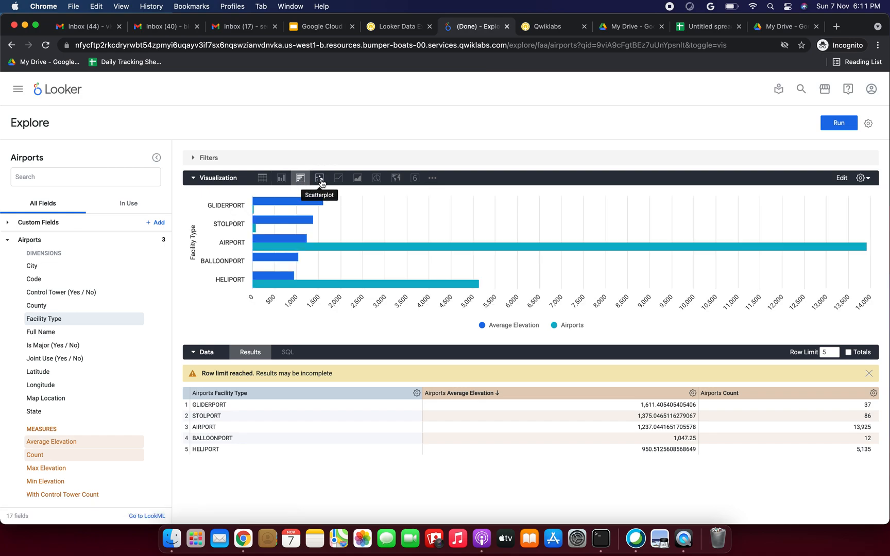
left_click(320, 180)
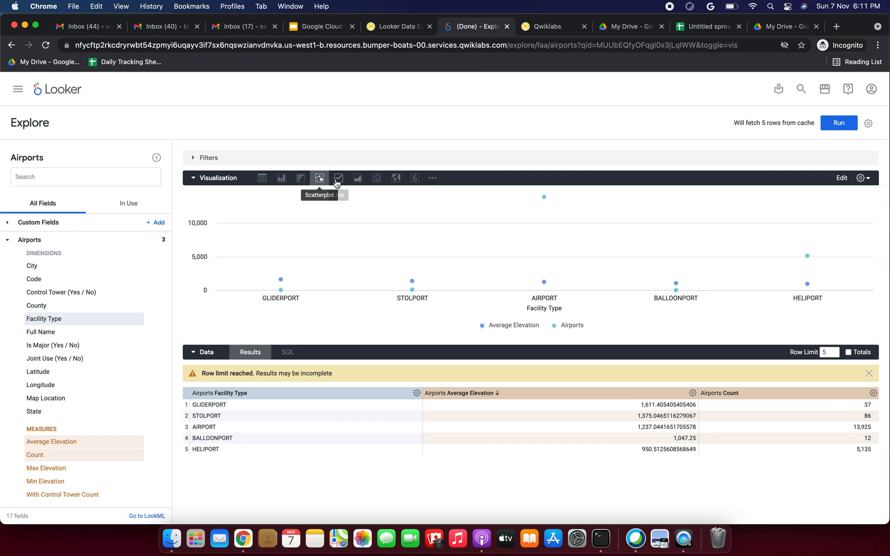
left_click(337, 180)
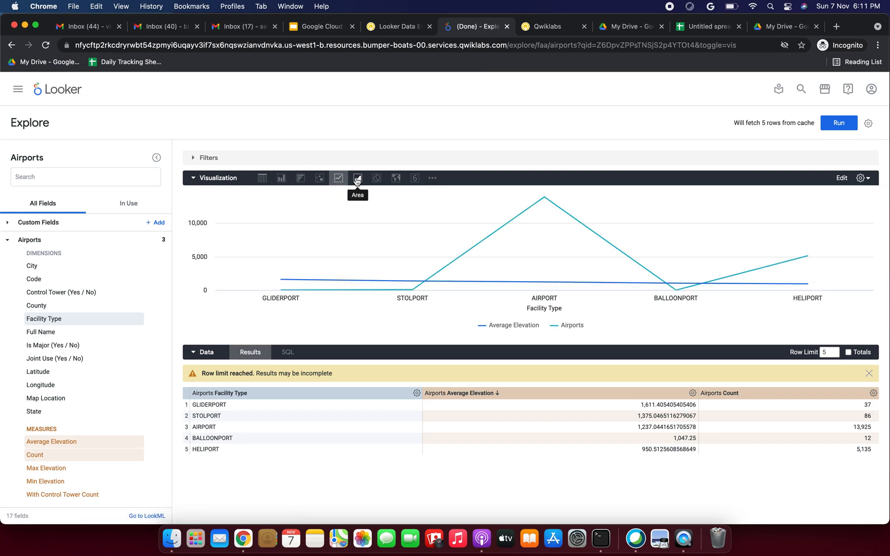
left_click(357, 179)
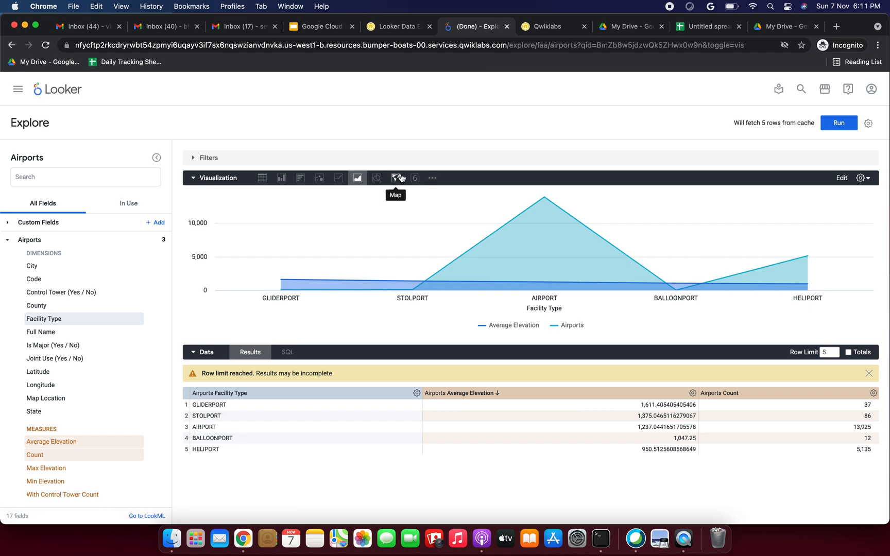
left_click(301, 182)
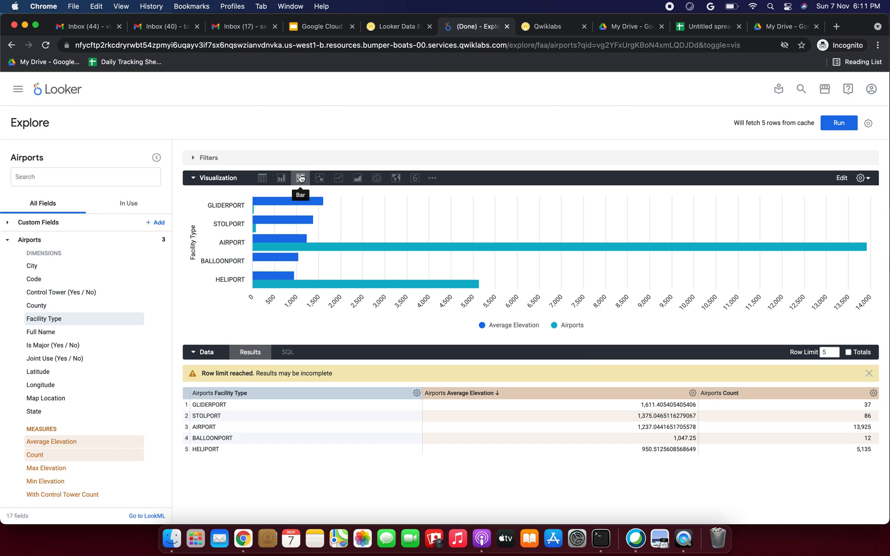
Read the lab's instruction on chart settings and open the visualization's edit settings.
left_click(410, 26)
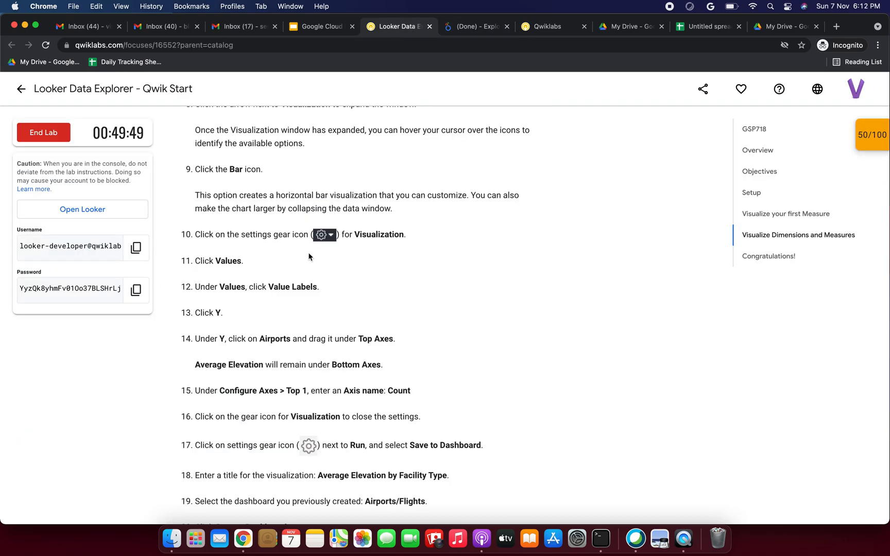
scroll(274, 253, "down", 2)
scroll(274, 252, "up", 2)
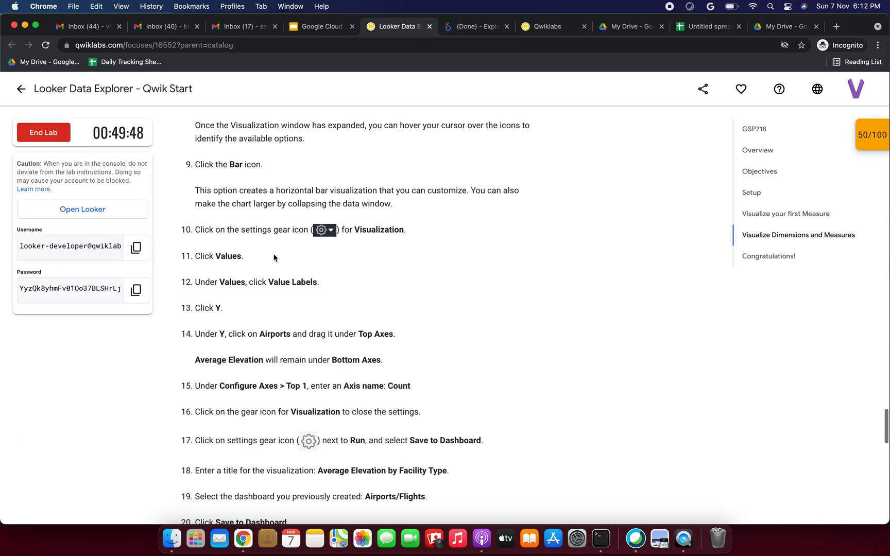
left_click_drag(196, 230, 294, 230)
left_click(362, 229)
left_click_drag(363, 230, 401, 230)
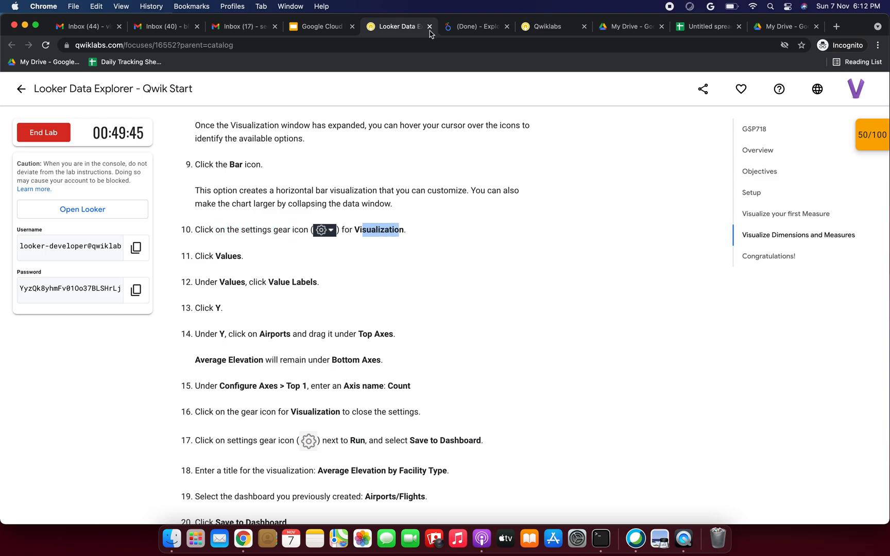
left_click(476, 26)
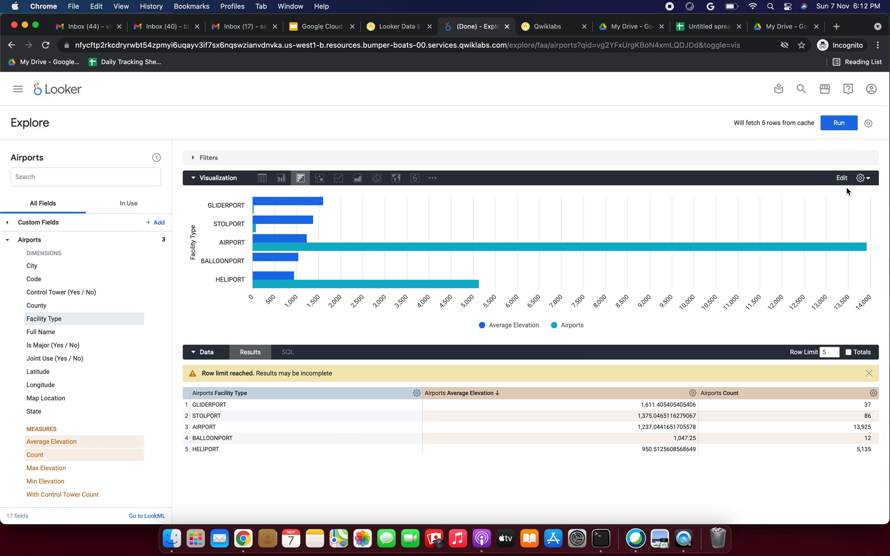
left_click(861, 179)
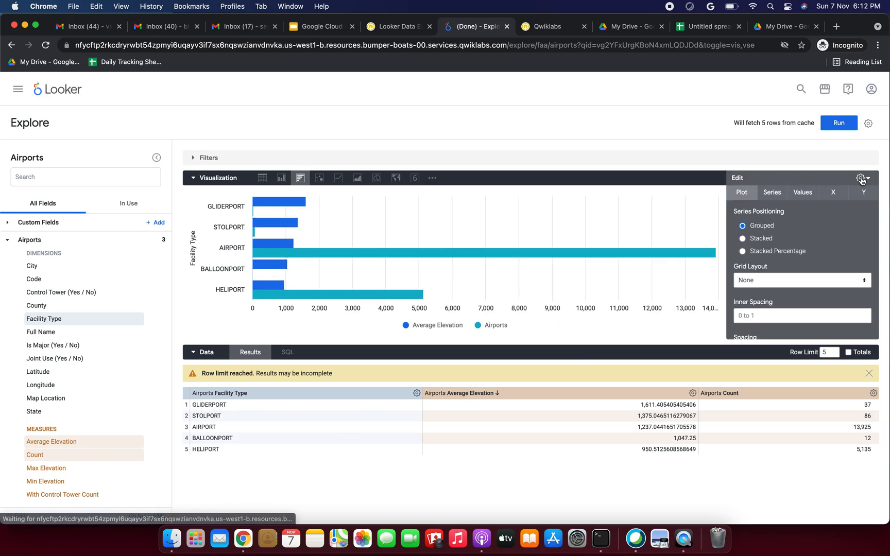
Read the lab's next chart settings instruction and show the Values settings of the Airports bar chart.
left_click(401, 27)
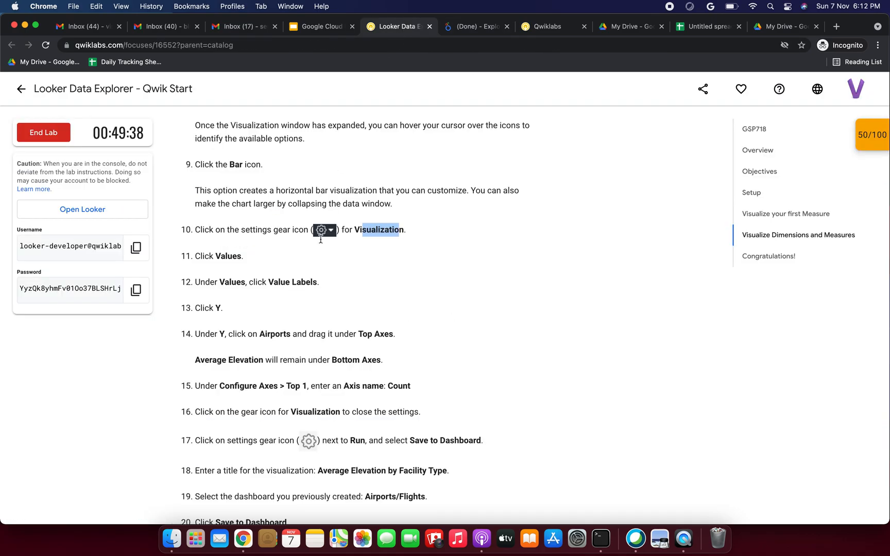
scroll(315, 282, "down", 2)
left_click(461, 30)
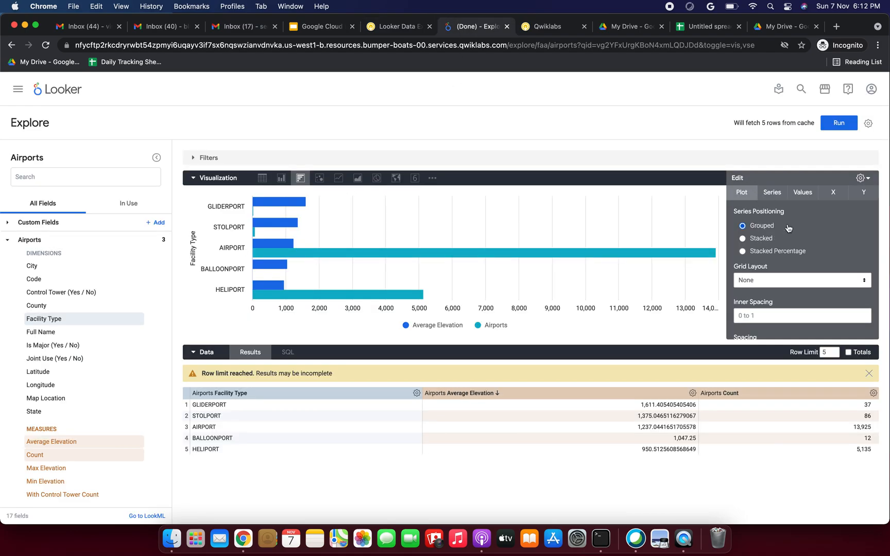
left_click(802, 193)
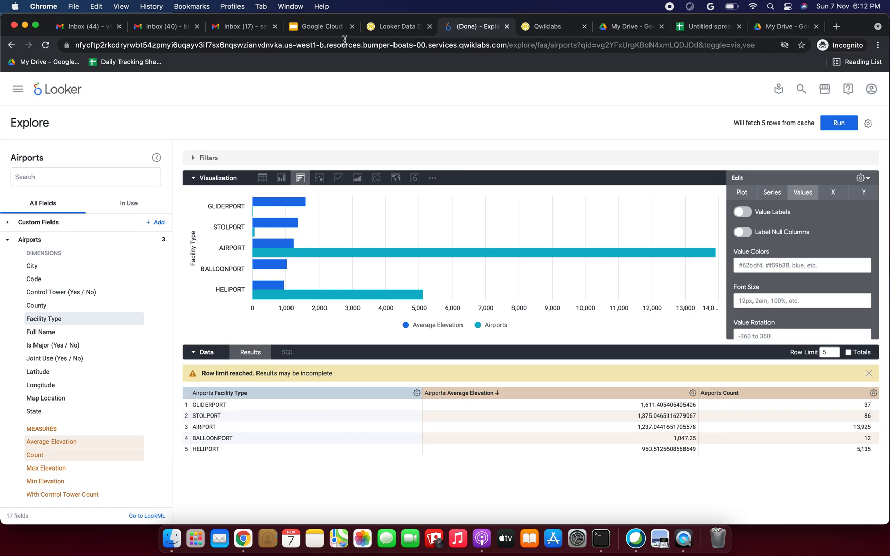
Read the lab's Value Labels instruction and turn on Value Labels for the bar chart.
left_click(403, 28)
scroll(287, 272, "down", 1)
left_click_drag(267, 209, 325, 209)
left_click(559, 27)
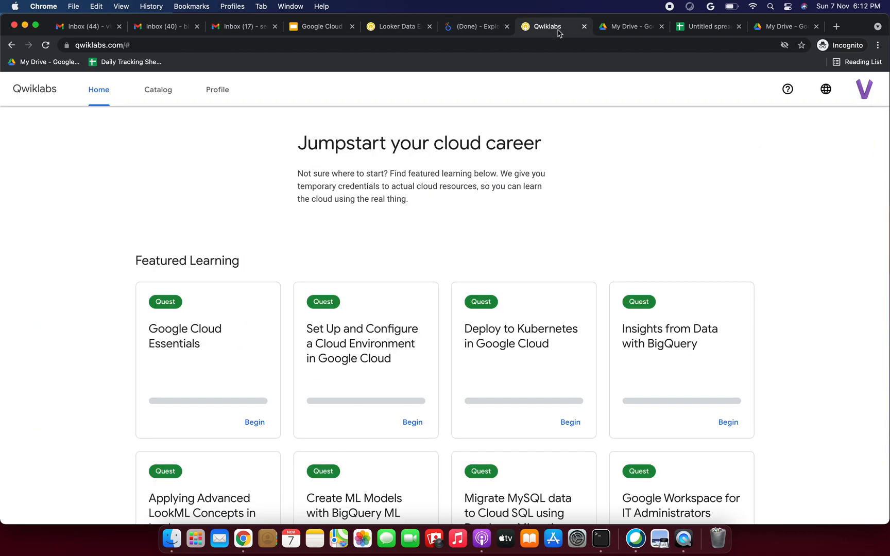
left_click(481, 31)
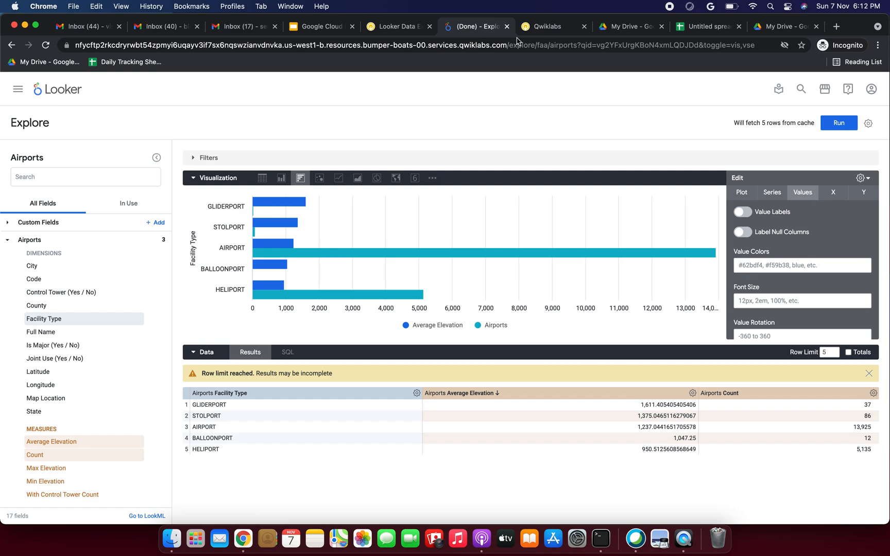
left_click(743, 212)
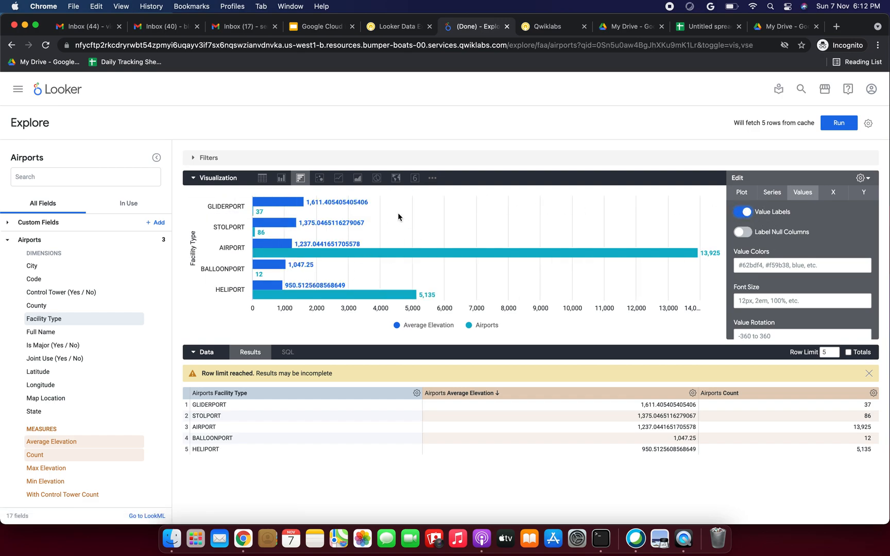
Read the lab's instruction on the Y settings and show the chart's Y axis settings.
left_click(399, 27)
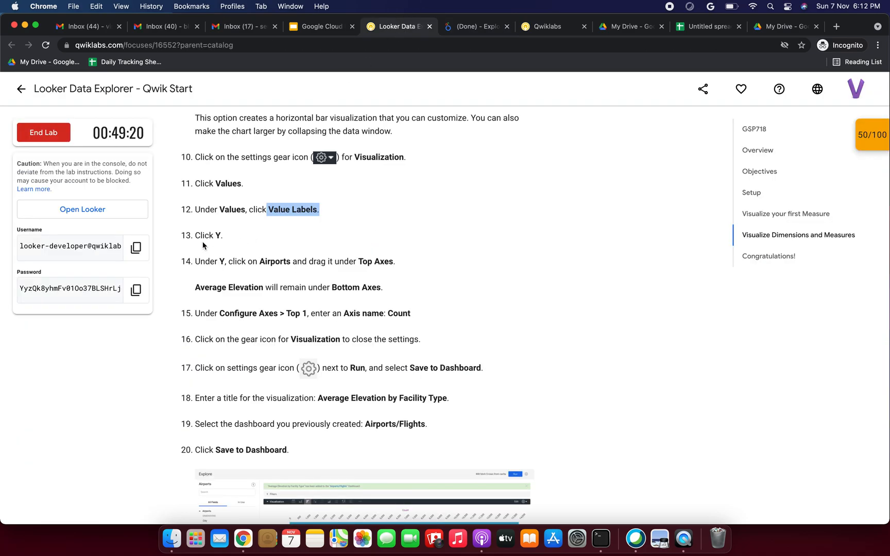
left_click_drag(201, 237, 233, 242)
left_click(486, 26)
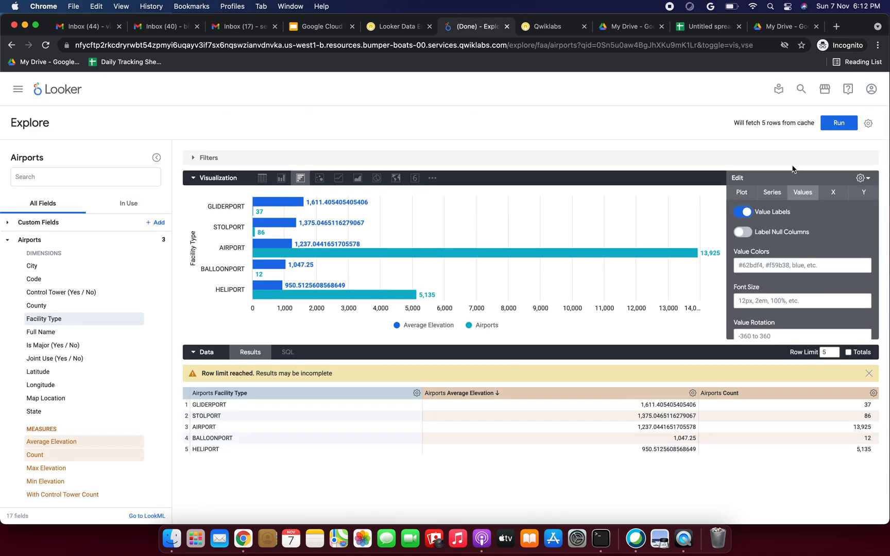
left_click(862, 193)
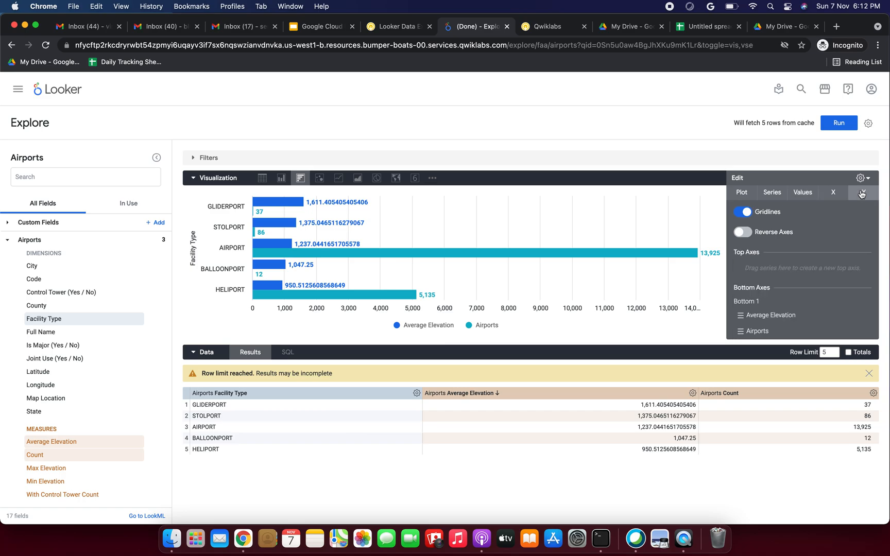
Read the lab's axis placement instruction and move the Airports series from Bottom Axes to Top Axes.
left_click(397, 24)
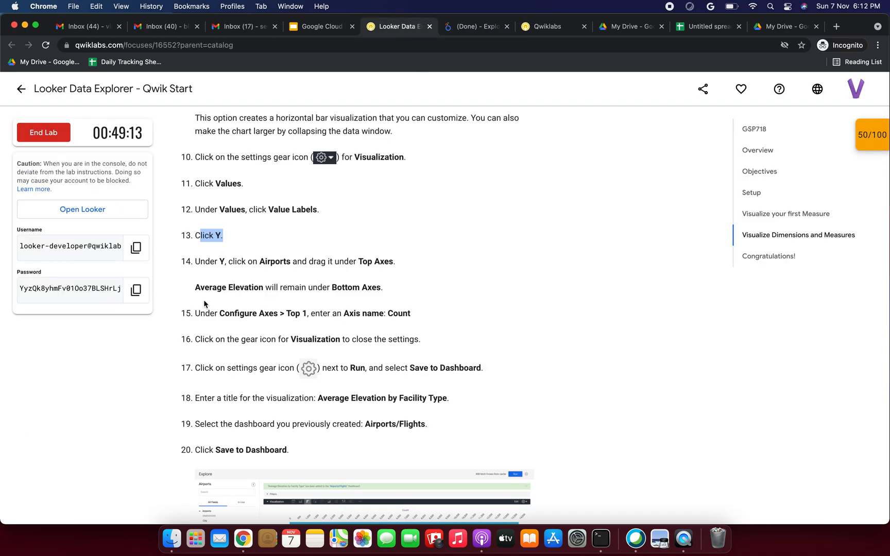
left_click_drag(202, 264, 359, 260)
left_click_drag(216, 287, 381, 287)
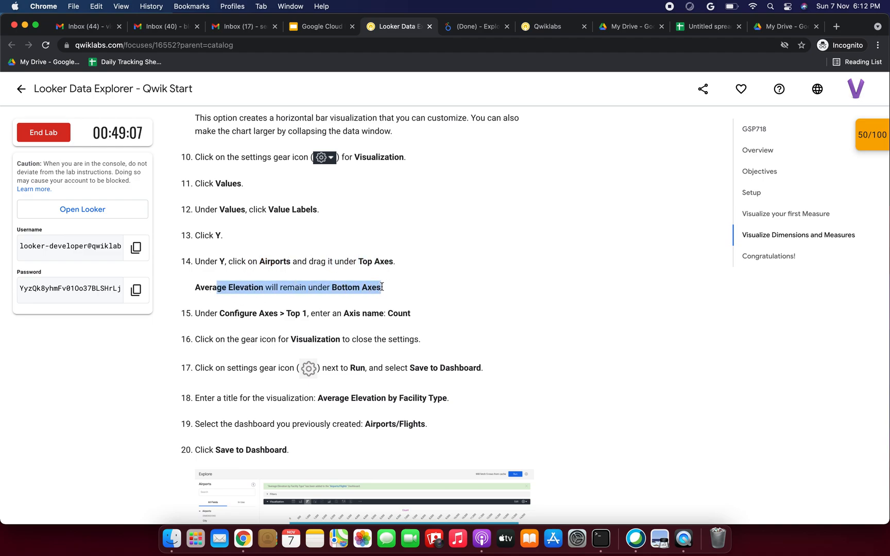
left_click(398, 281)
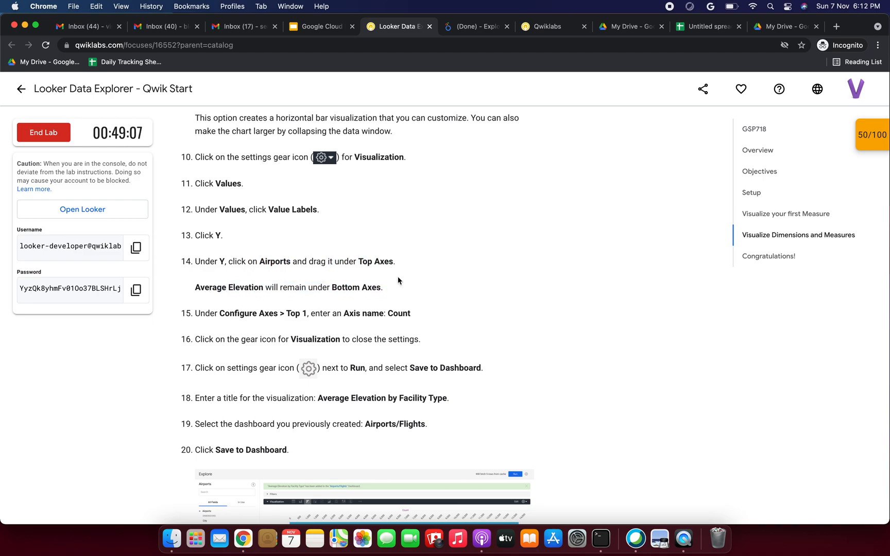
left_click(486, 29)
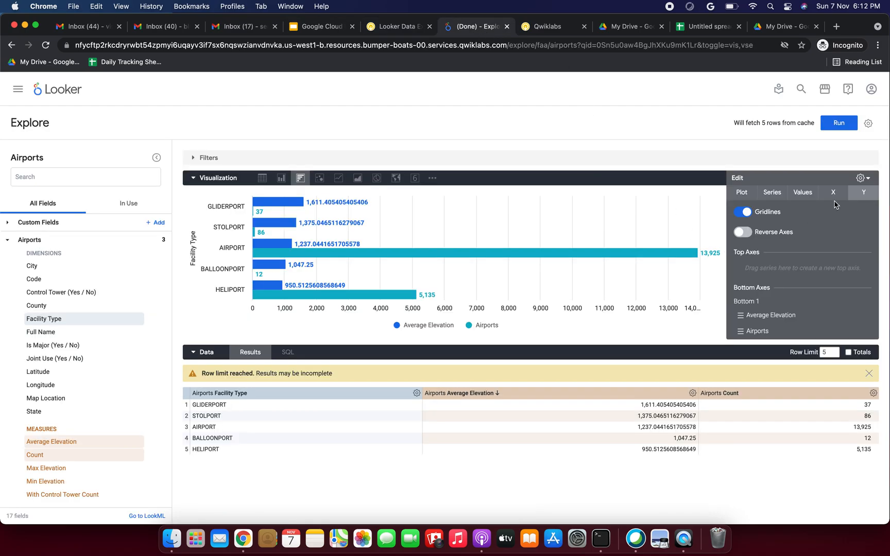
scroll(791, 265, "down", 2)
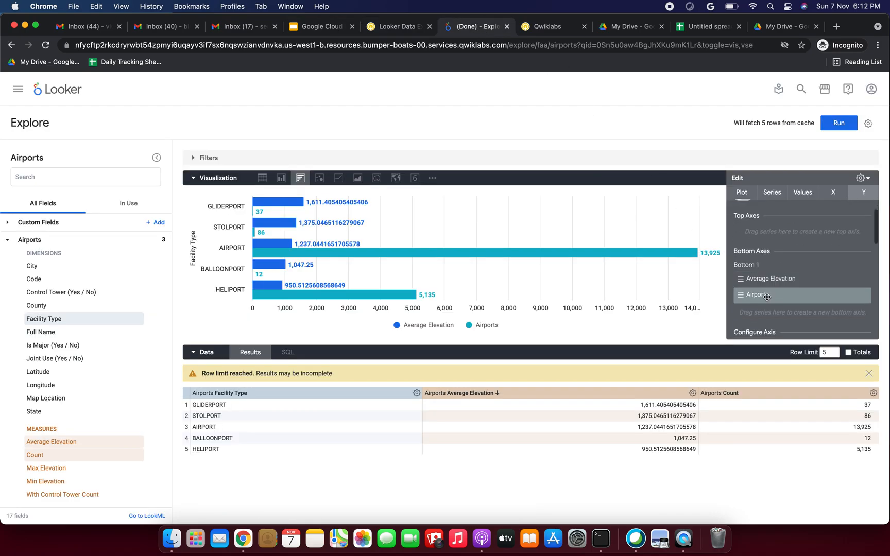
left_click_drag(772, 297, 770, 237)
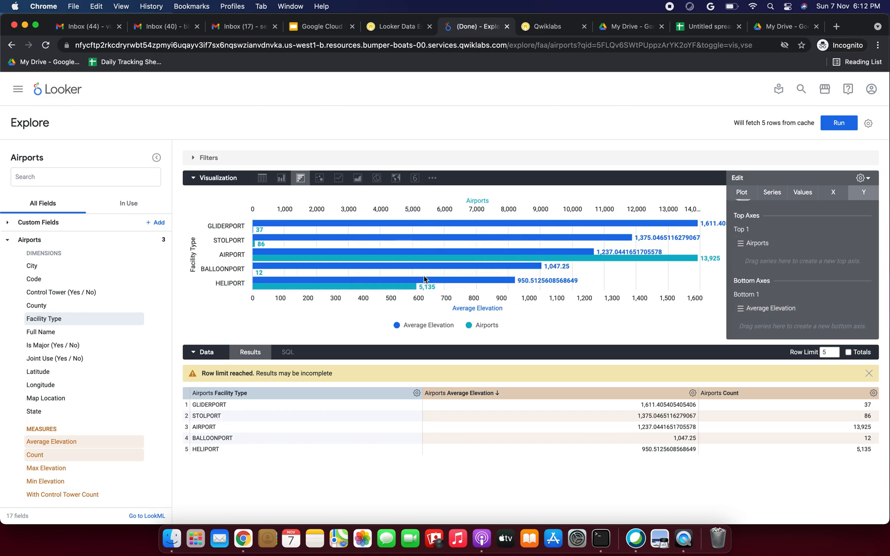
Check the lab's note on Average Elevation against the series listed under the chart's Bottom Axes.
left_click(393, 28)
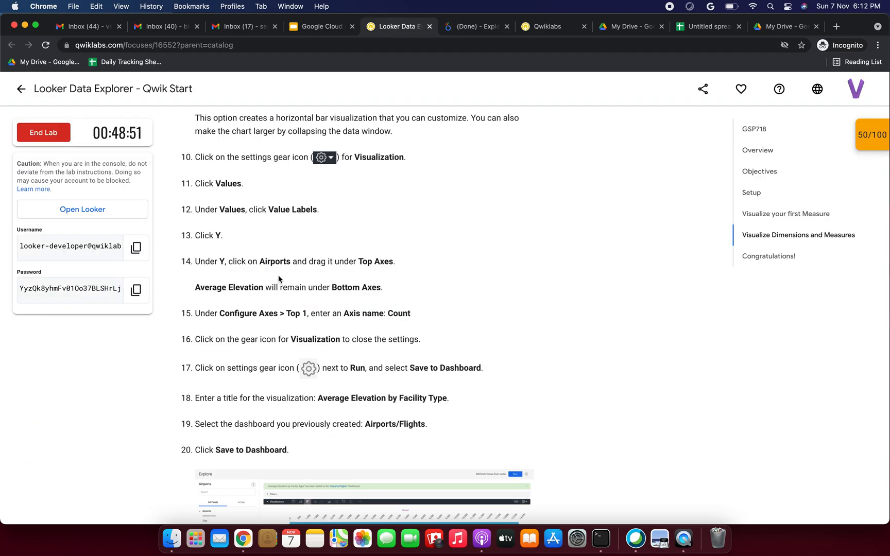
scroll(279, 268, "down", 2)
left_click_drag(217, 251, 364, 252)
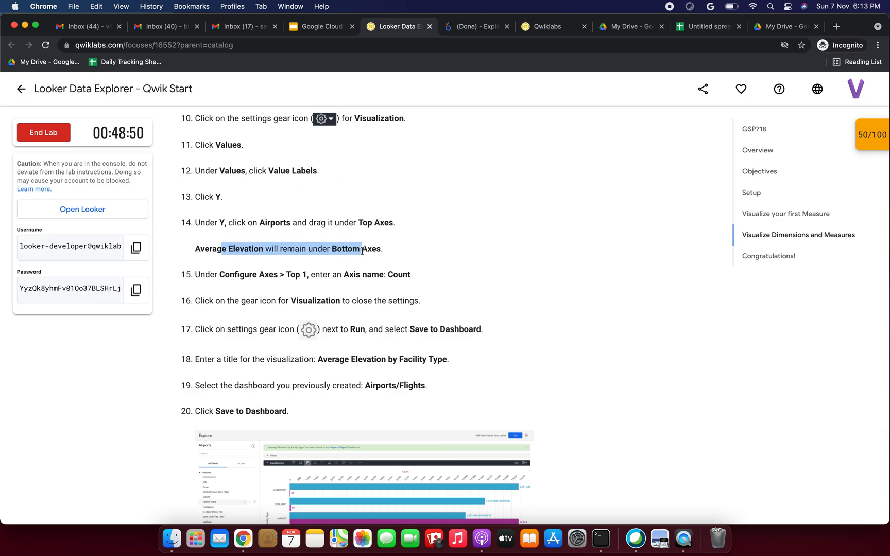
left_click(464, 30)
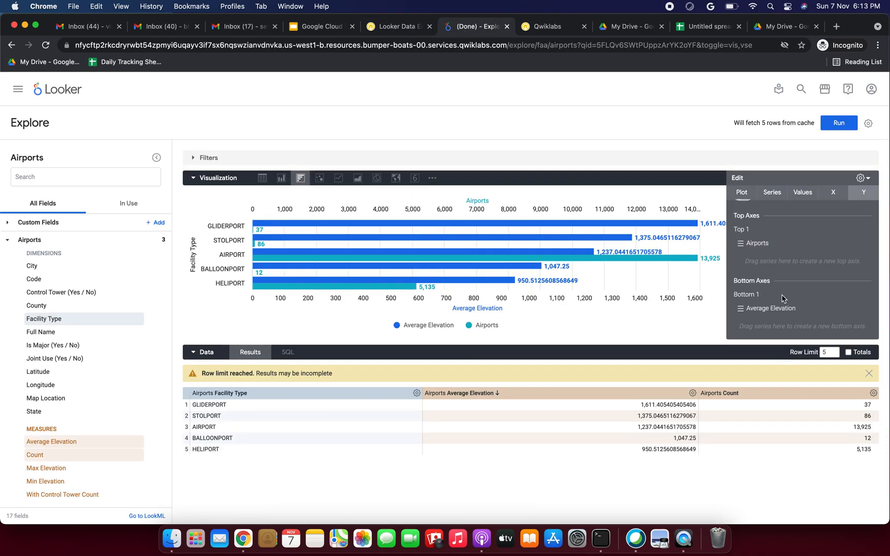
scroll(782, 298, "down", 1)
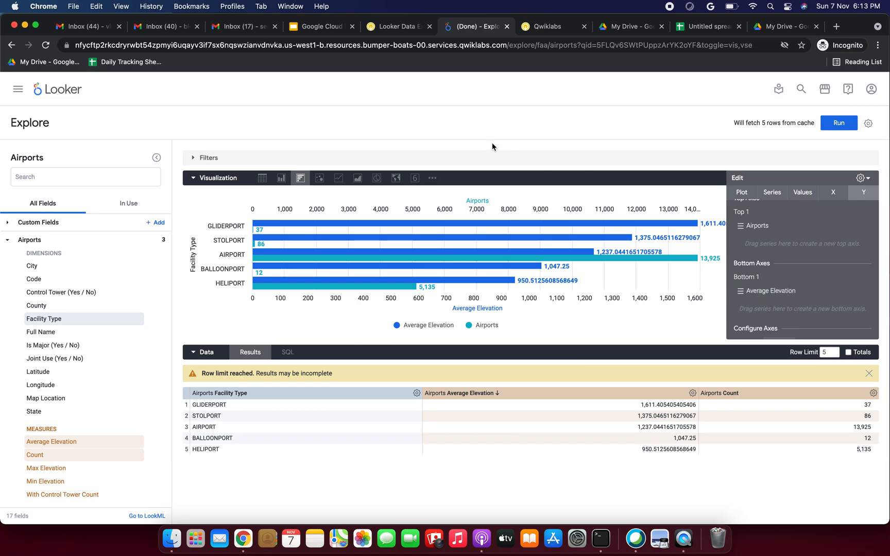
Read the lab's axis naming instruction and set the Top 1 axis name to Count.
left_click(396, 28)
scroll(266, 273, "down", 2)
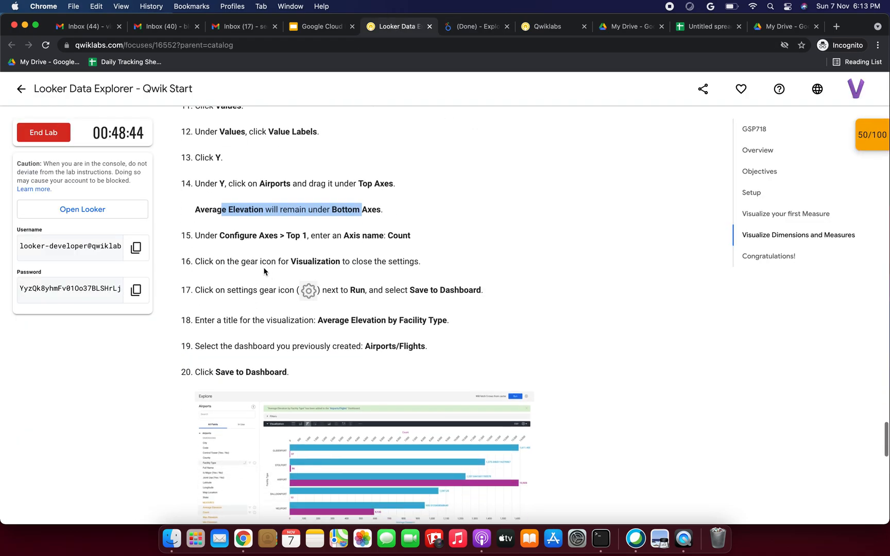
left_click_drag(199, 236, 308, 237)
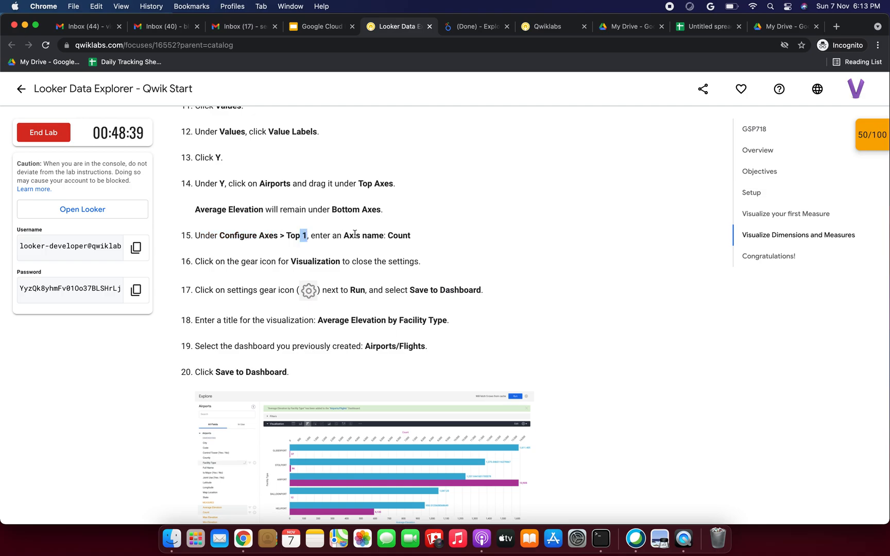
double_click(400, 234)
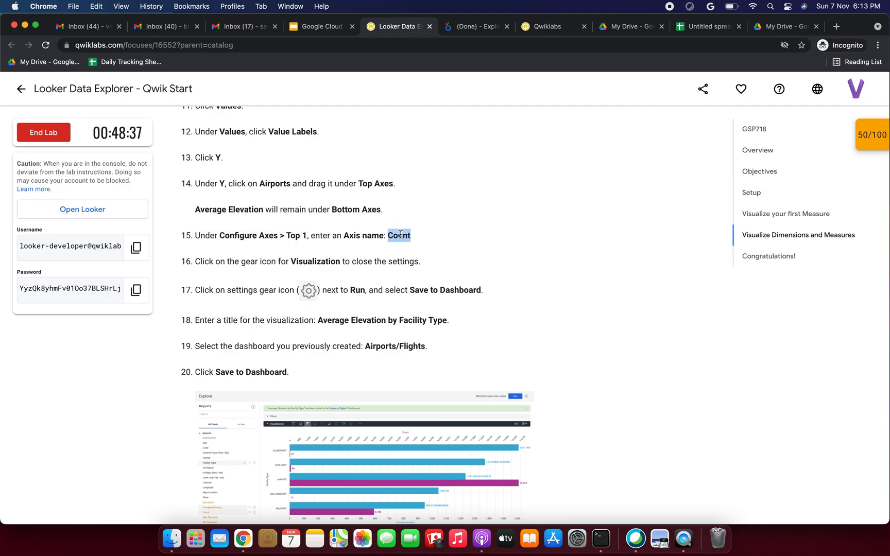
left_click(479, 28)
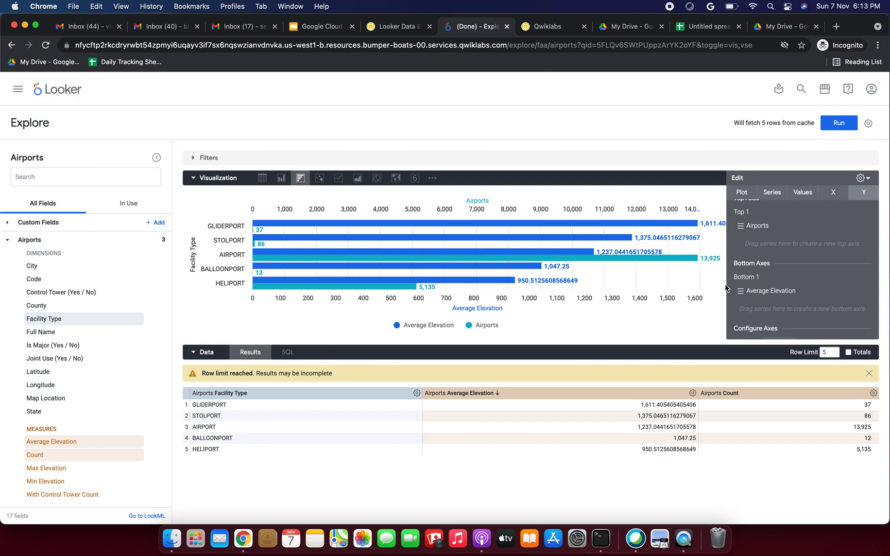
scroll(777, 284, "down", 2)
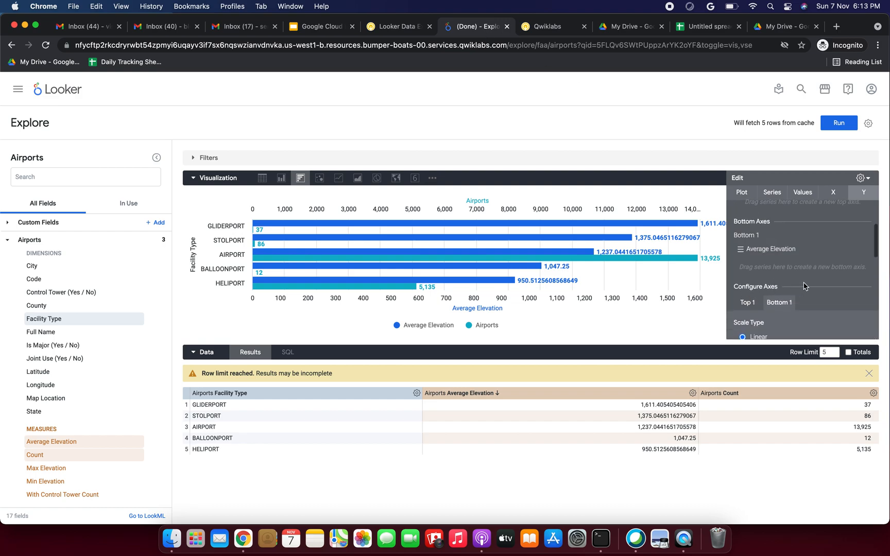
scroll(802, 286, "down", 3)
left_click(748, 249)
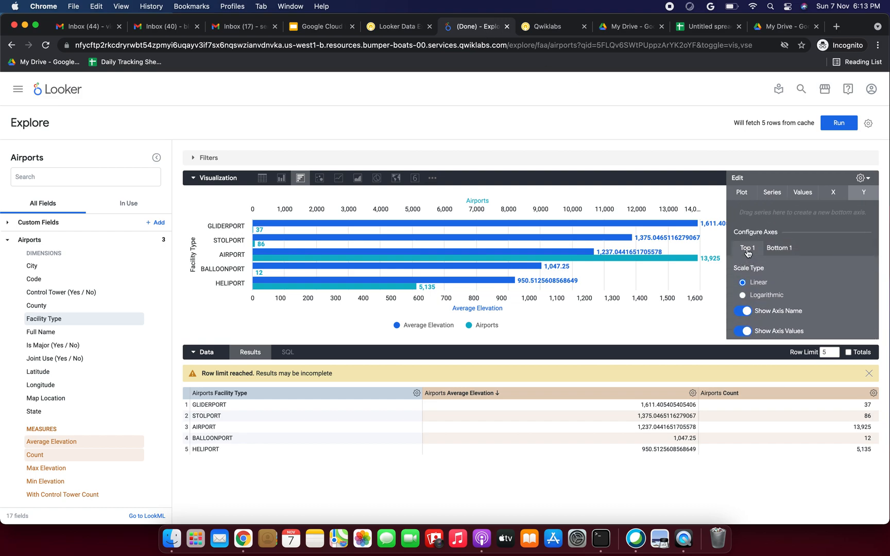
scroll(788, 278, "down", 4)
left_click(767, 271)
type("Count")
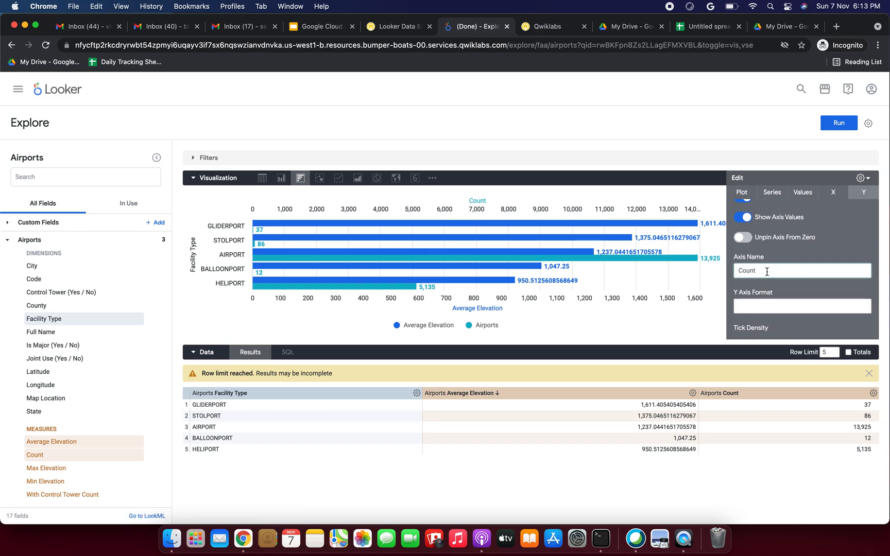
Read the lab's instruction on closing the chart settings and collapse the Visualization section.
left_click(386, 30)
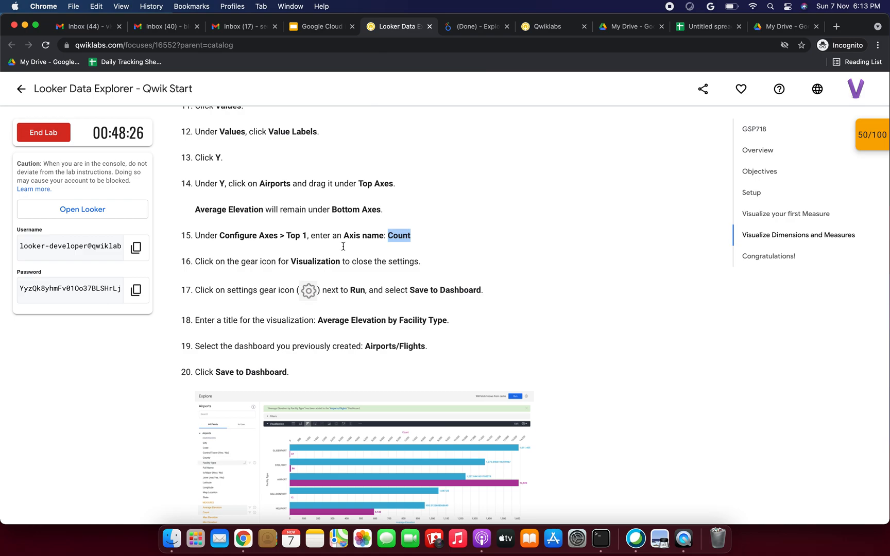
left_click_drag(205, 262, 424, 261)
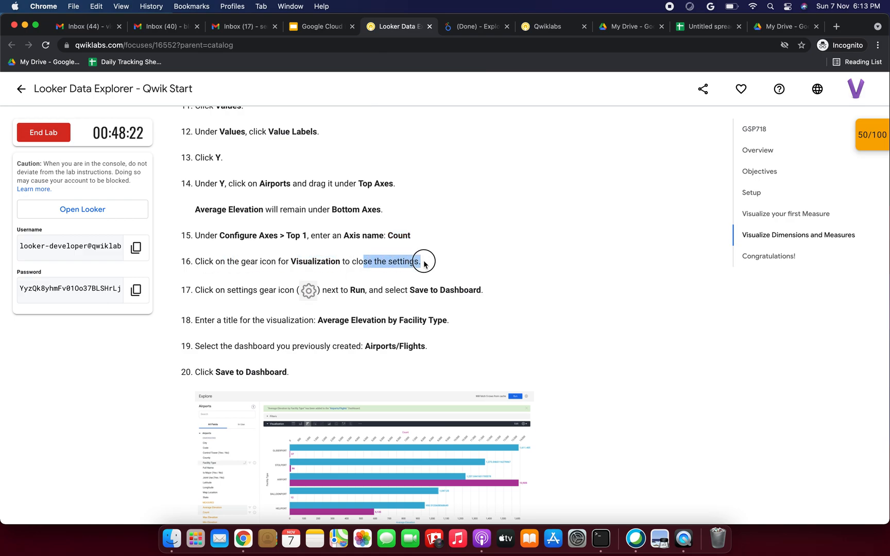
left_click(471, 26)
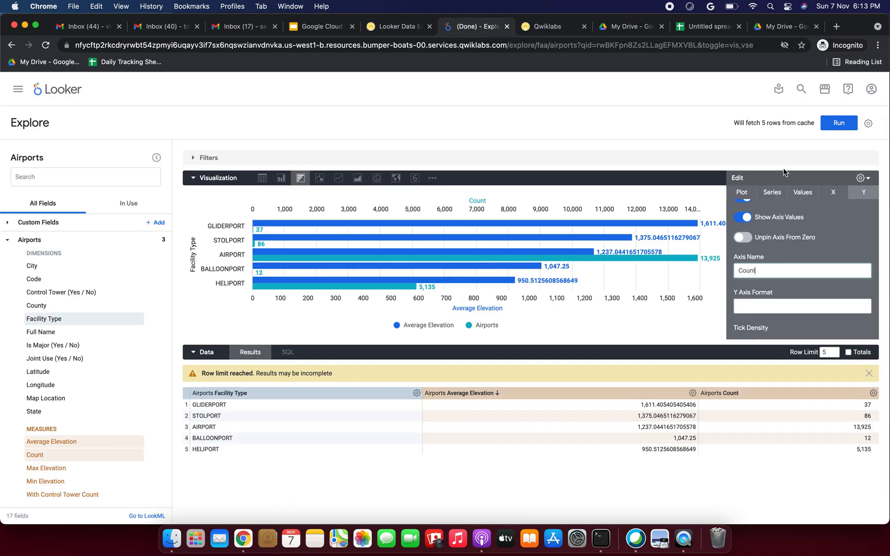
left_click(194, 179)
Read the lab's Save to Dashboard instruction and begin saving the Explore in Looker to a dashboard.
left_click(392, 28)
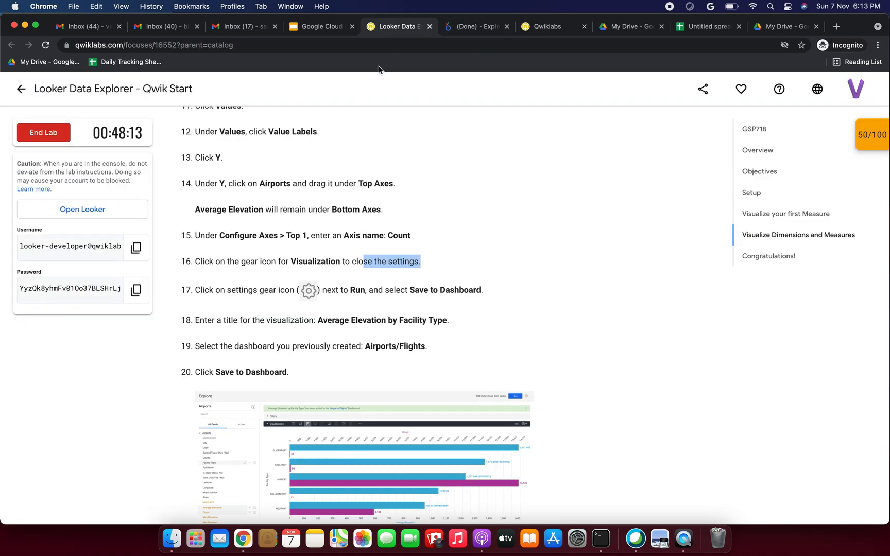
left_click_drag(201, 291, 456, 287)
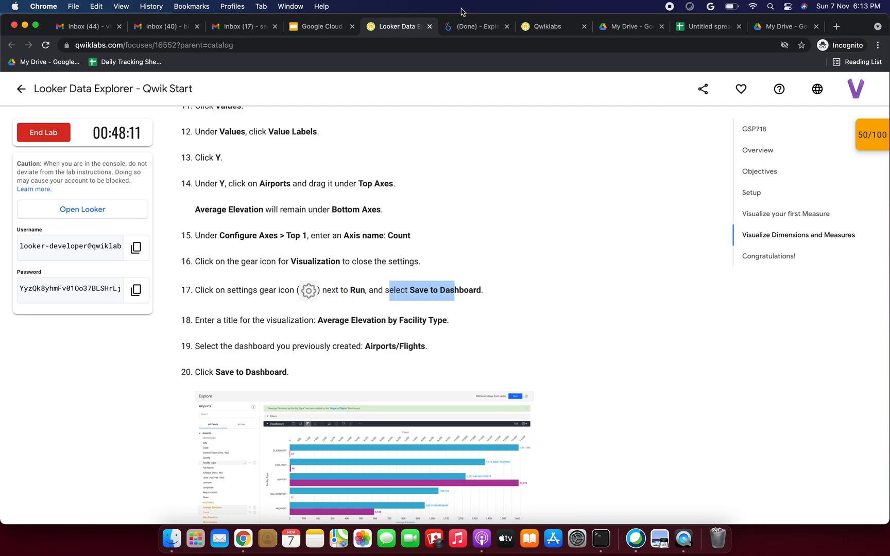
left_click(472, 30)
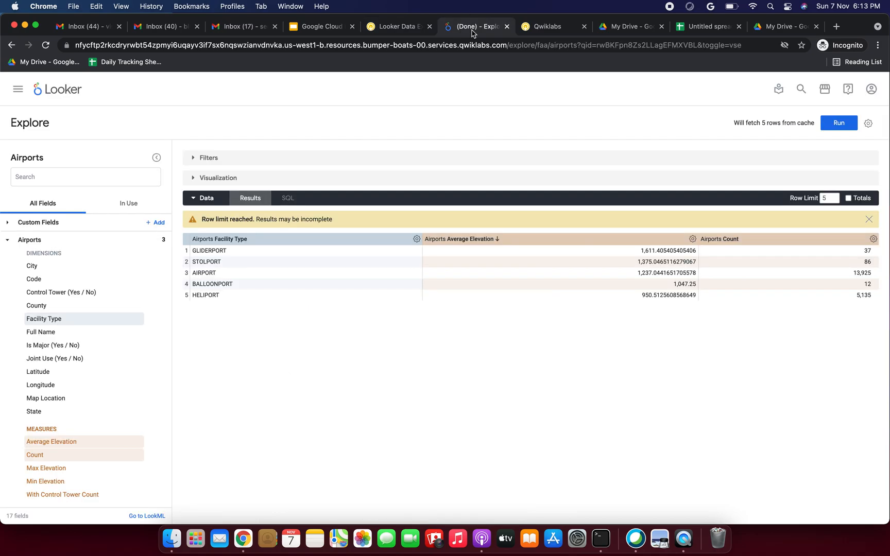
left_click(868, 125)
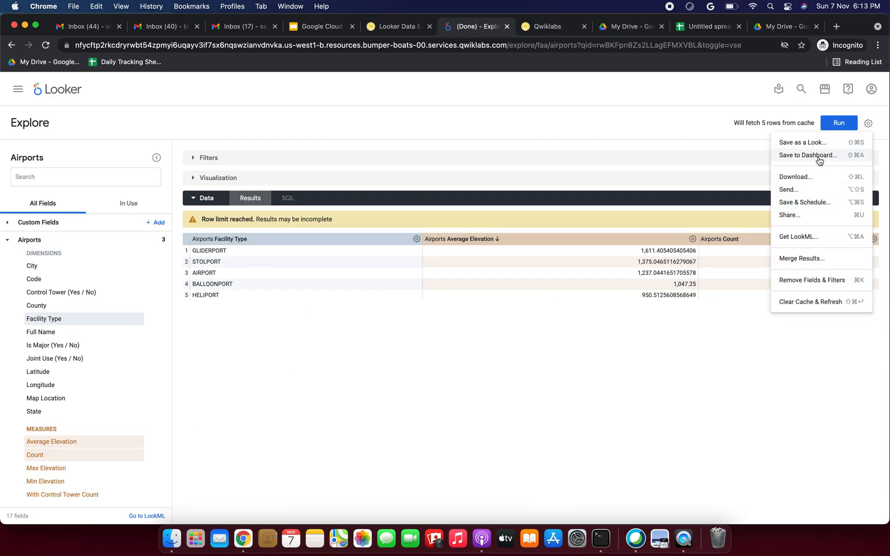
left_click(868, 124)
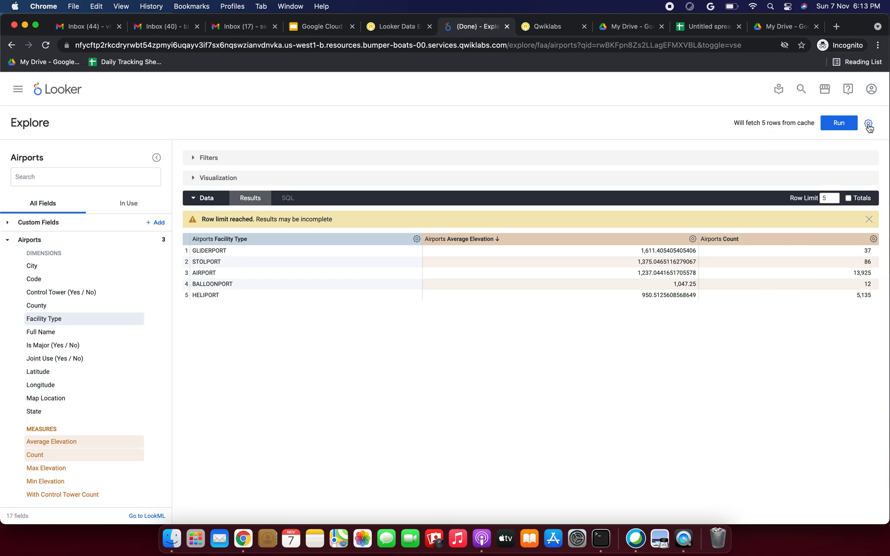
left_click(869, 124)
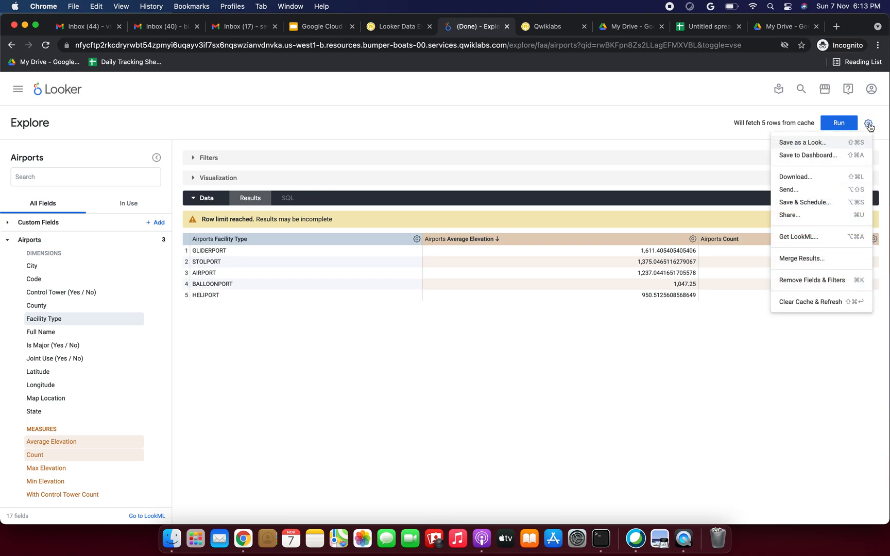
left_click(820, 160)
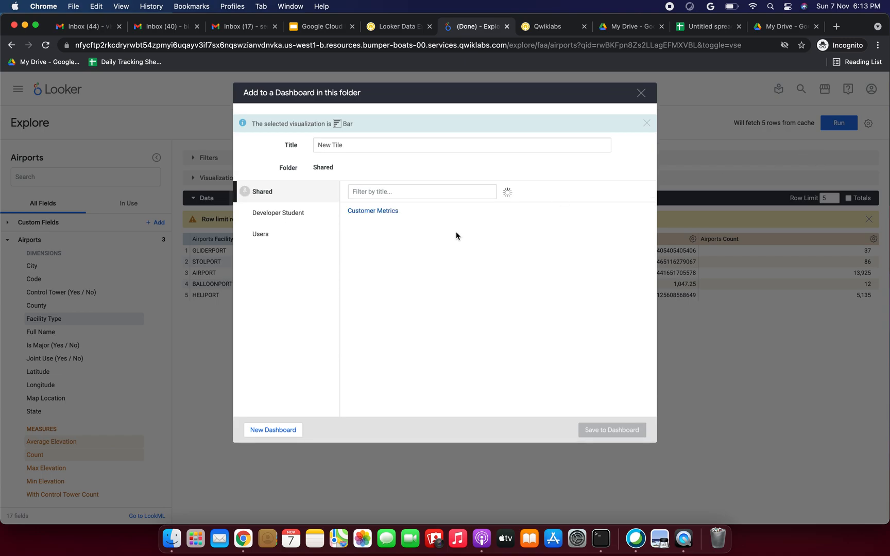
Copy the visualization title from the lab instructions and set the tile title to "Average Elevation by Facility Type".
left_click(398, 27)
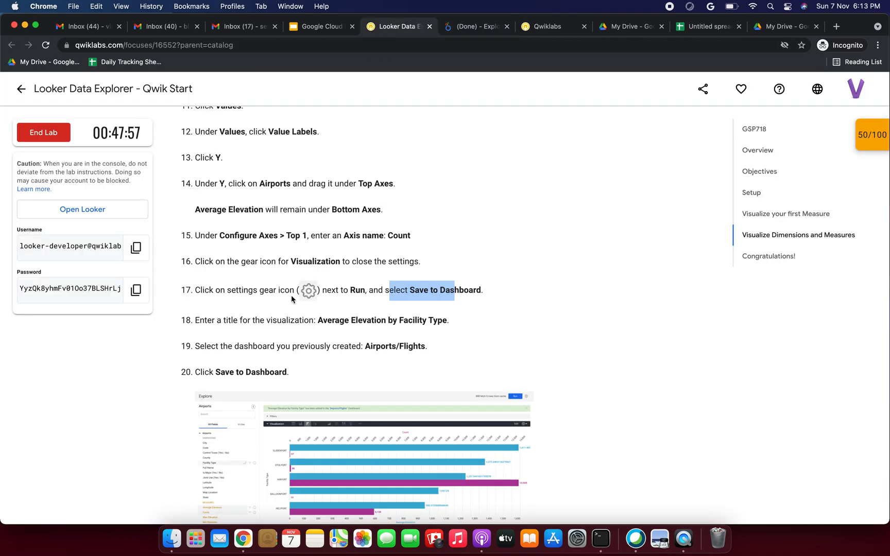
scroll(227, 331, "down", 3)
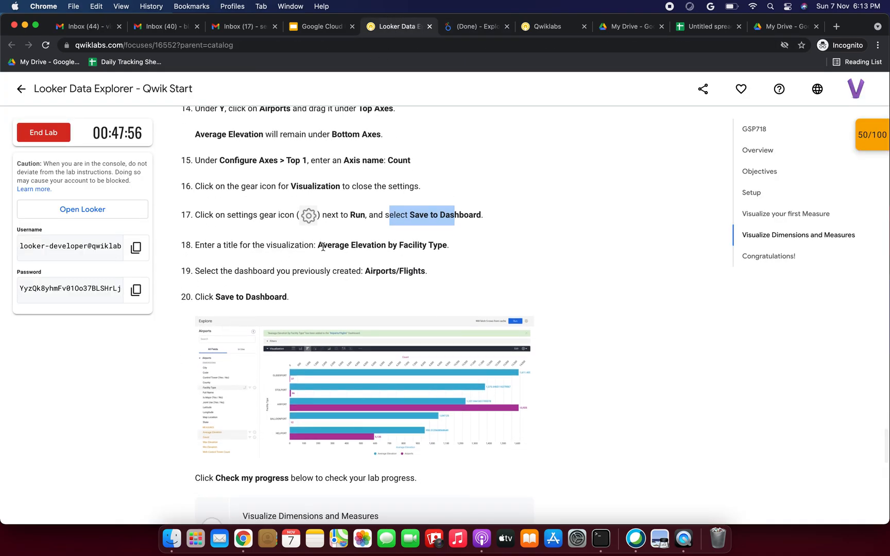
left_click_drag(318, 245, 447, 241)
key("super+c")
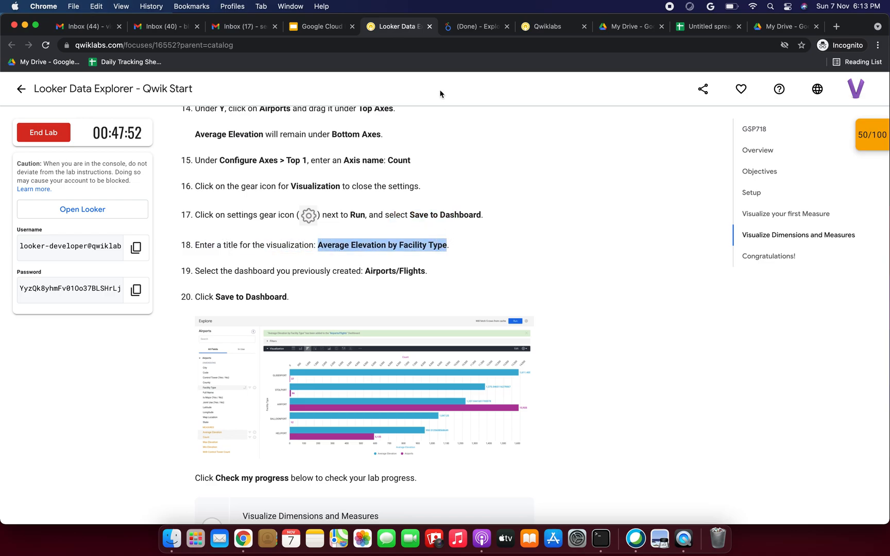
left_click(474, 29)
left_click(342, 145)
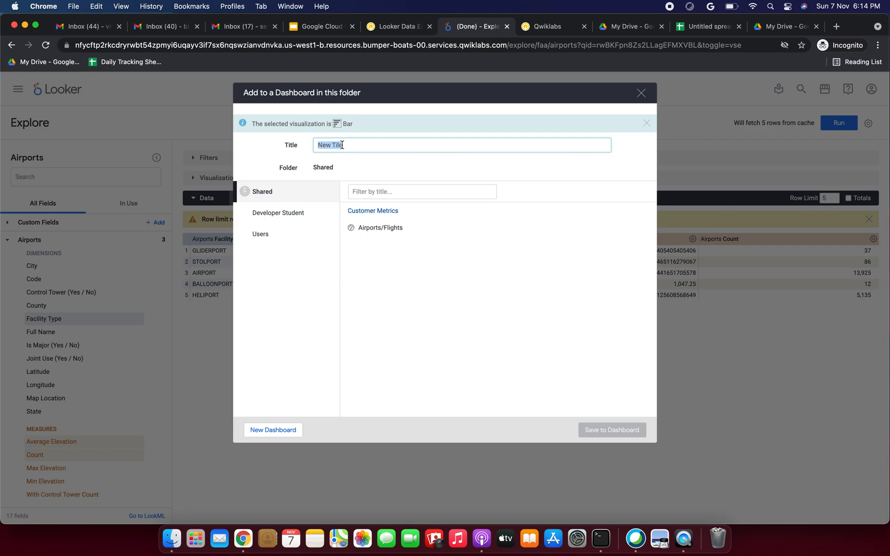
key("super+v")
Read the lab's instruction on the target dashboard and choose the existing Airports/Flights dashboard in the Shared folder.
left_click(400, 30)
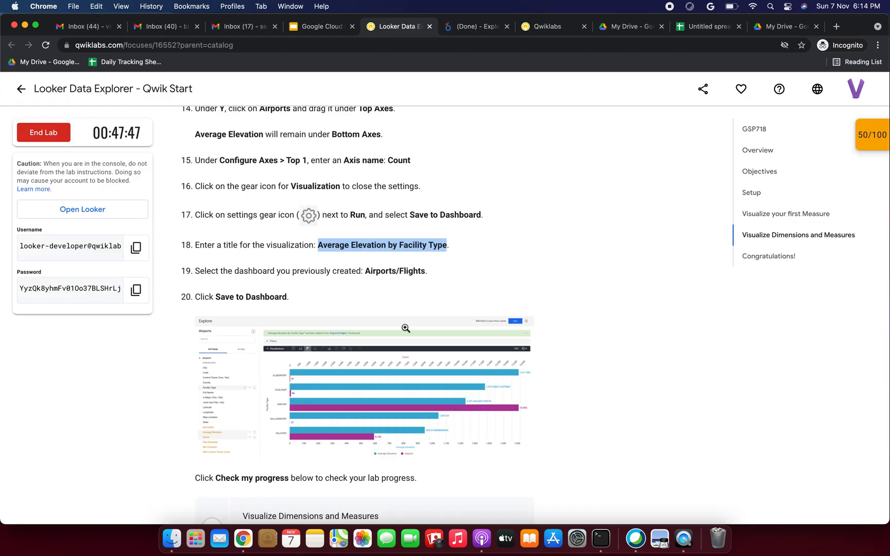
left_click_drag(215, 272, 312, 272)
left_click_drag(372, 272, 418, 271)
left_click(475, 28)
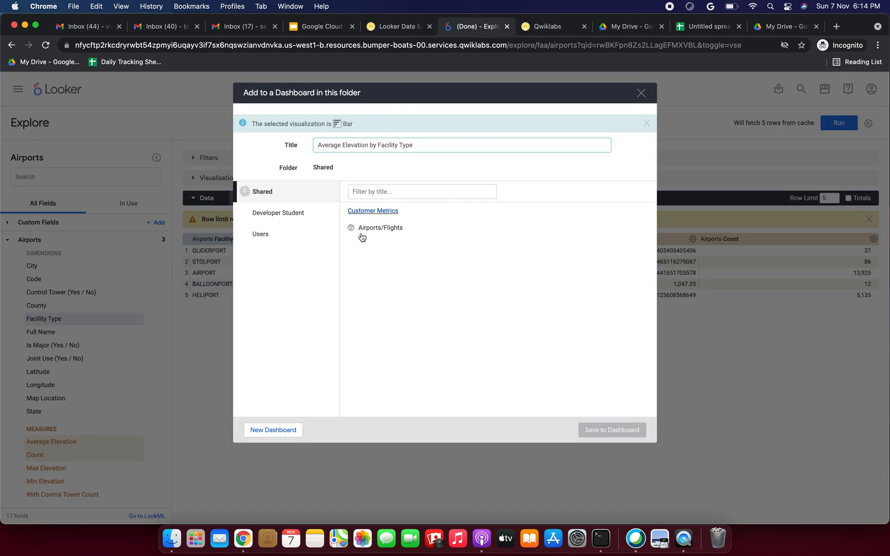
left_click(388, 229)
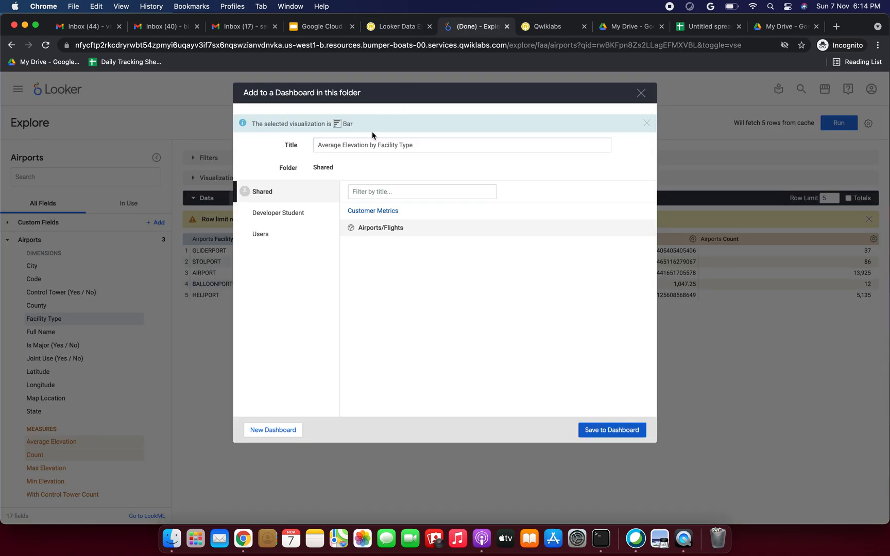
Read the lab's final save instruction and save the tile to the chosen dashboard.
left_click(389, 28)
scroll(309, 258, "down", 2)
left_click(199, 241)
left_click_drag(199, 241, 290, 244)
left_click(476, 28)
left_click(606, 431)
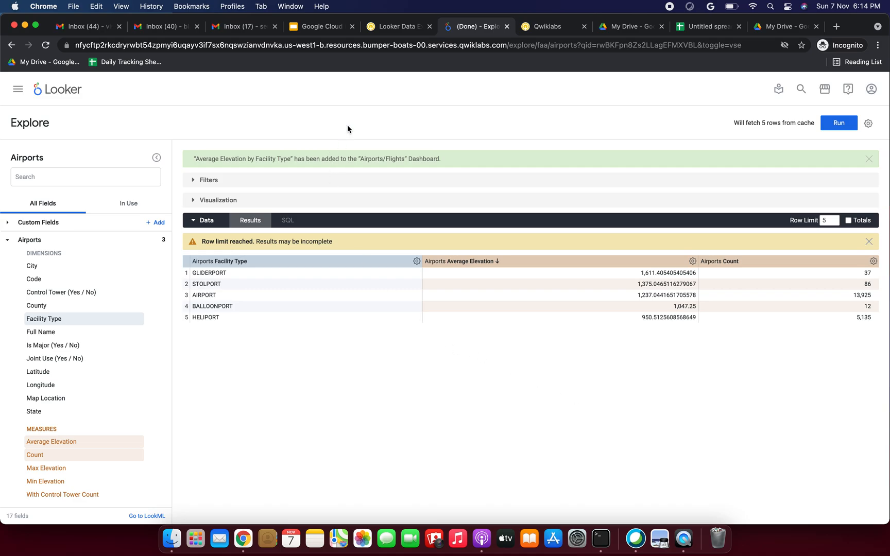
Expand the Visualization section and compare the bar chart with the lab's reference screenshot.
left_click(192, 205)
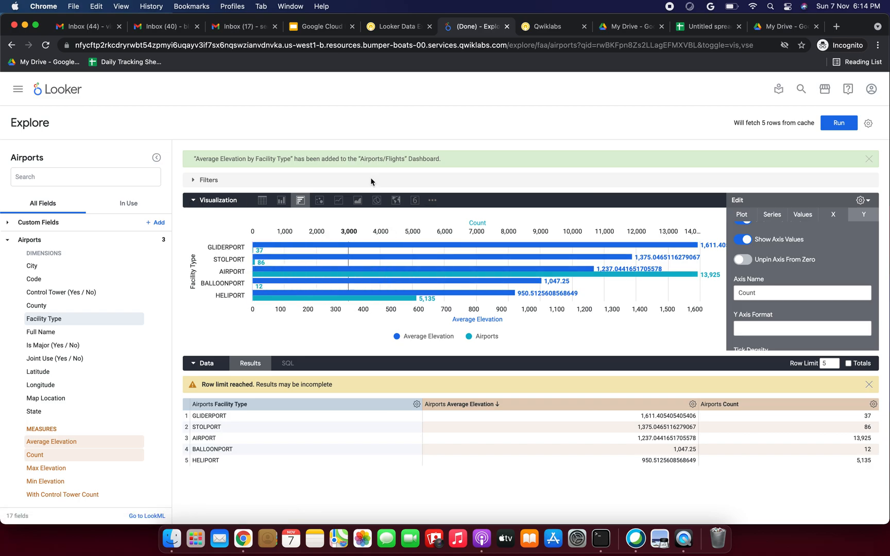
left_click(392, 26)
scroll(339, 271, "down", 1)
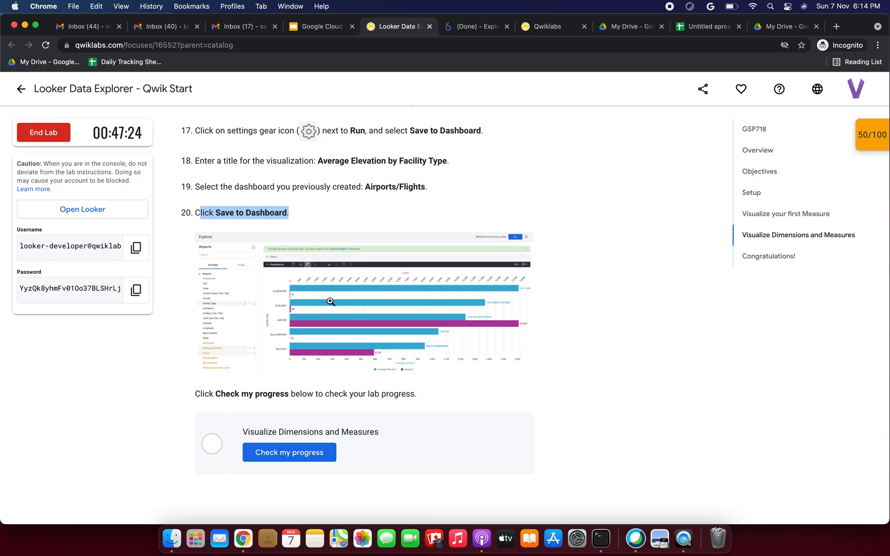
scroll(330, 301, "down", 3)
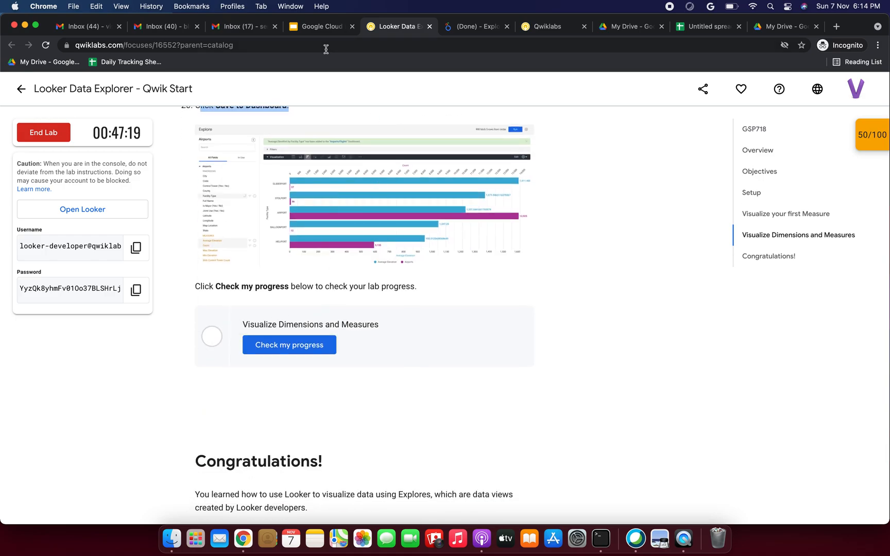
left_click(484, 27)
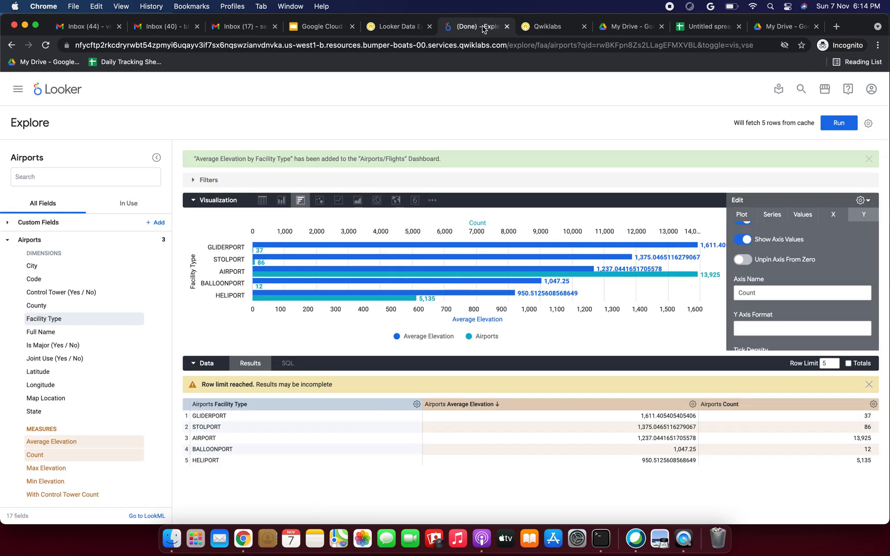
left_click(391, 27)
left_click(458, 28)
left_click(397, 33)
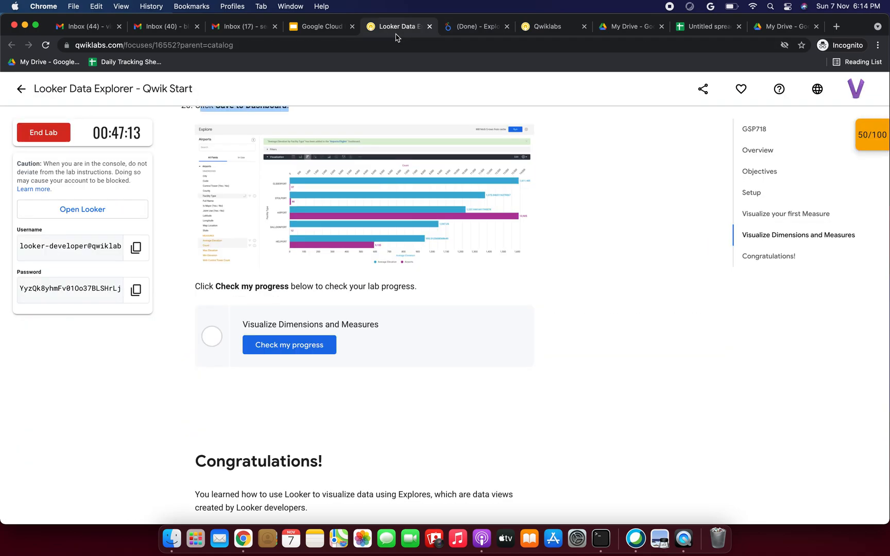
Check the lab progress for Visualize Dimensions and Measures and look through the closing sections before returning to the lab's beginning.
left_click(302, 344)
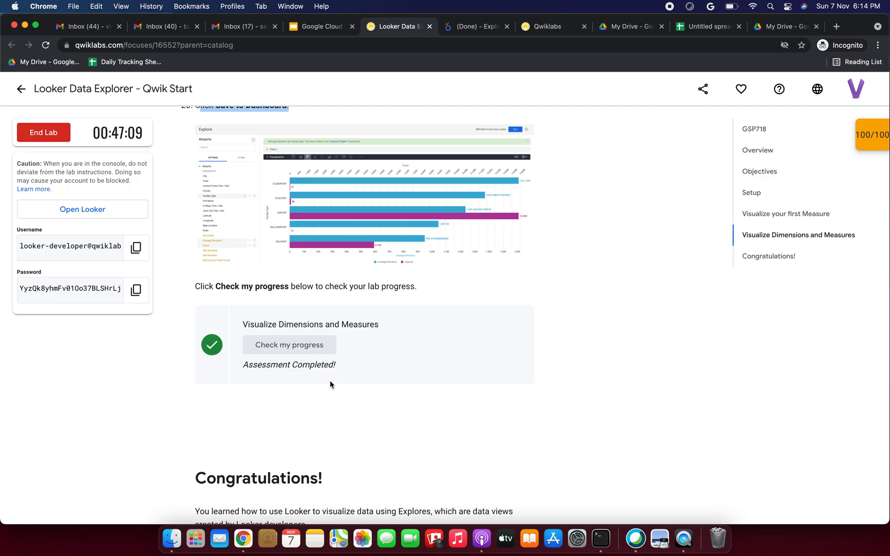
scroll(330, 381, "down", 3)
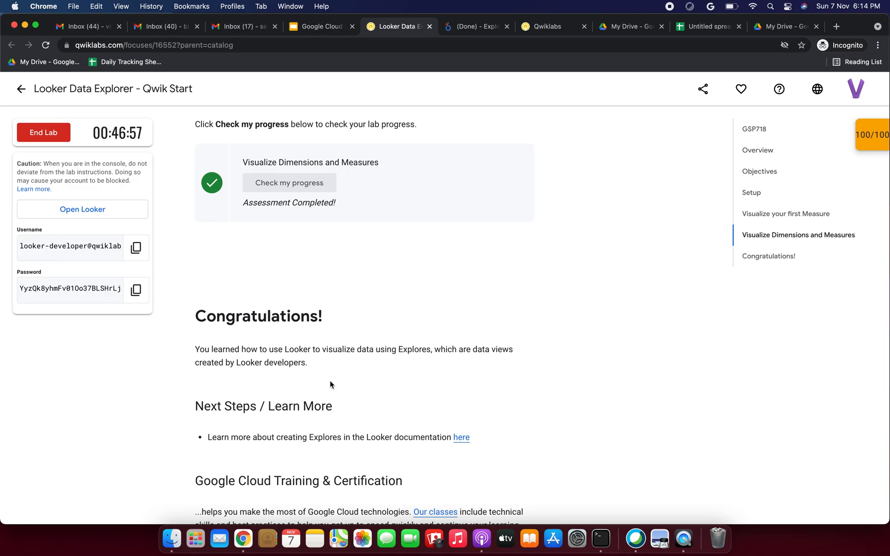
scroll(330, 380, "down", 4)
scroll(330, 380, "up", 20)
scroll(330, 380, "up", 15)
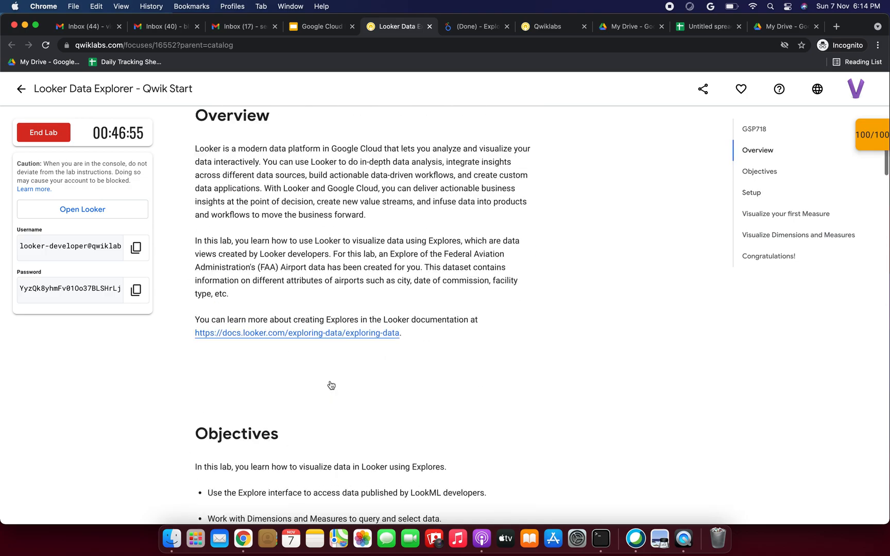
In the Google Slides deck, replace the slide's "Link" display text with "Looker Data Explorer - Qwik Start", copied from the lab page's title.
left_click(320, 31)
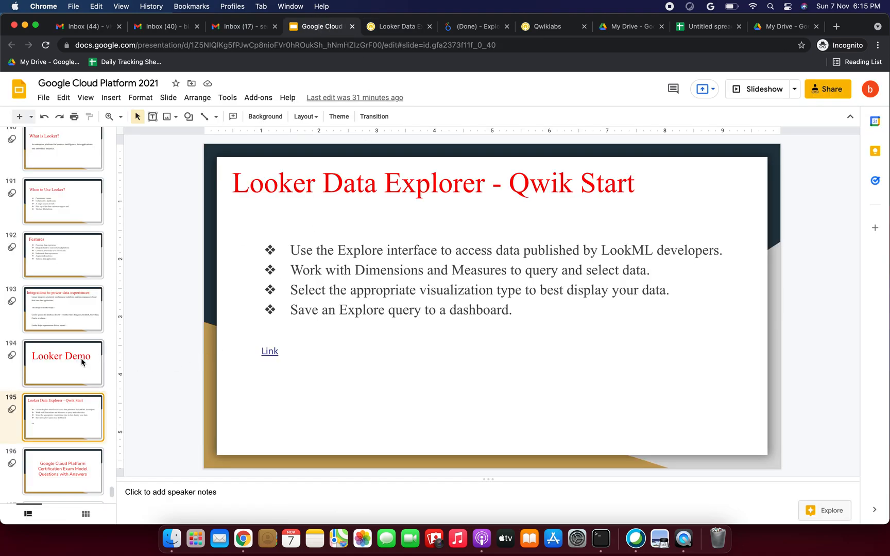
left_click(404, 29)
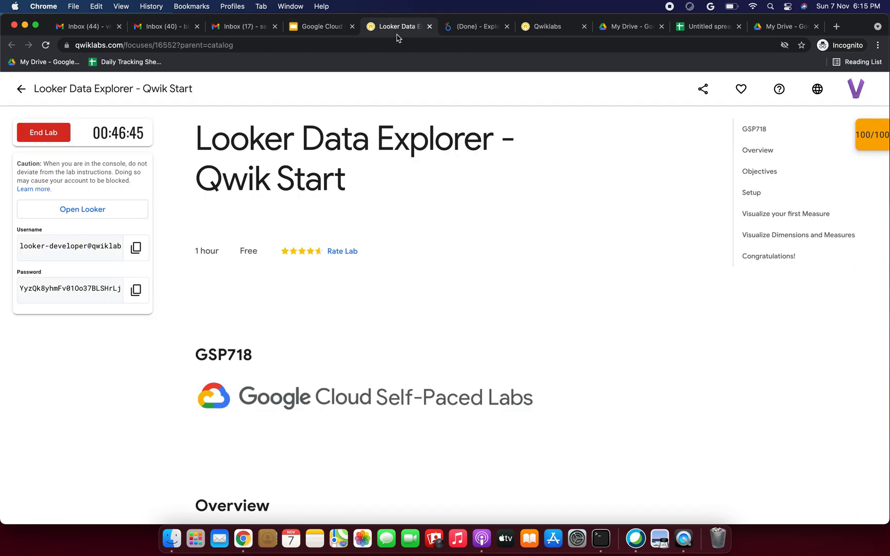
left_click_drag(341, 190, 200, 146)
key("super+c")
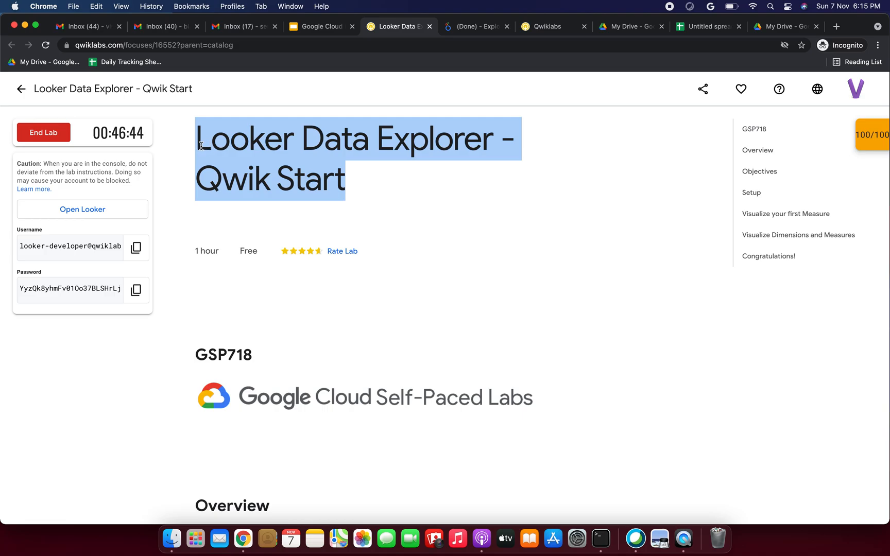
left_click(335, 28)
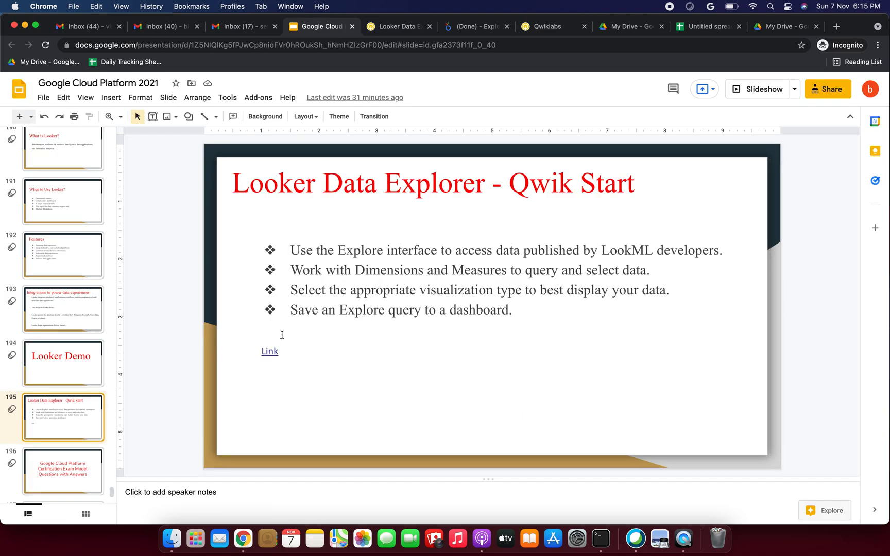
left_click(268, 351)
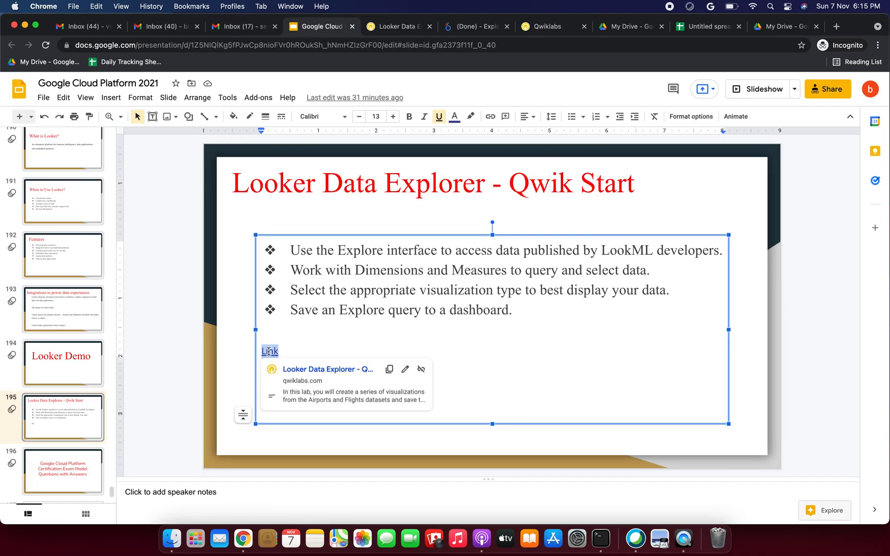
left_click(404, 370)
double_click(332, 383)
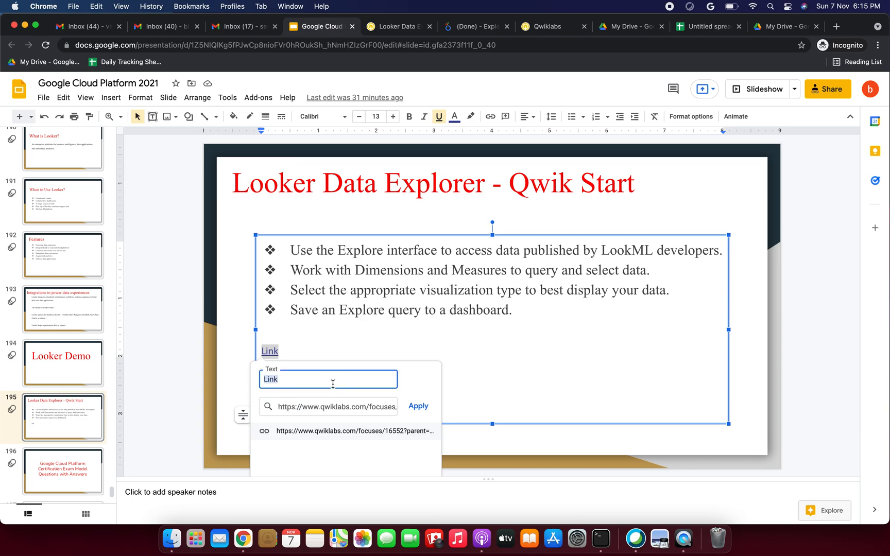
key("super+v")
left_click(420, 406)
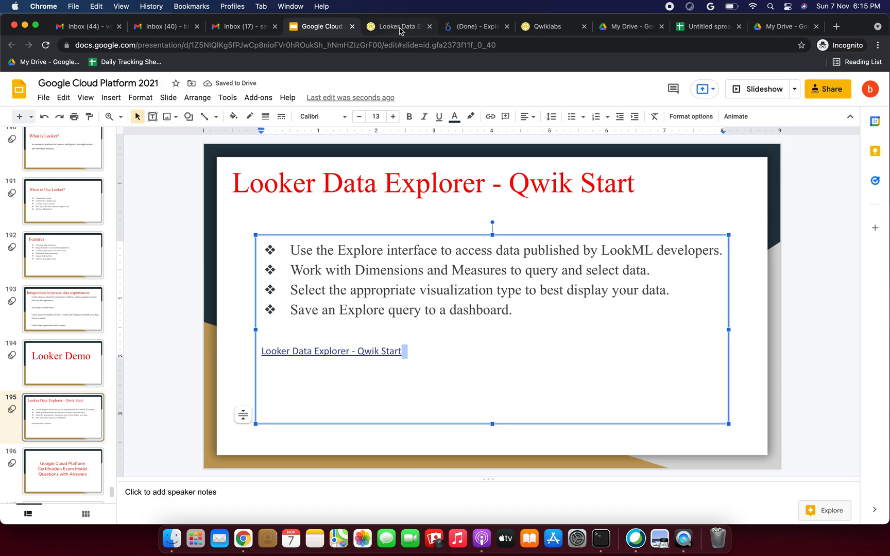
Present the deck as a slideshow from the current slide and go back to the Looker Demo slide.
left_click(751, 92)
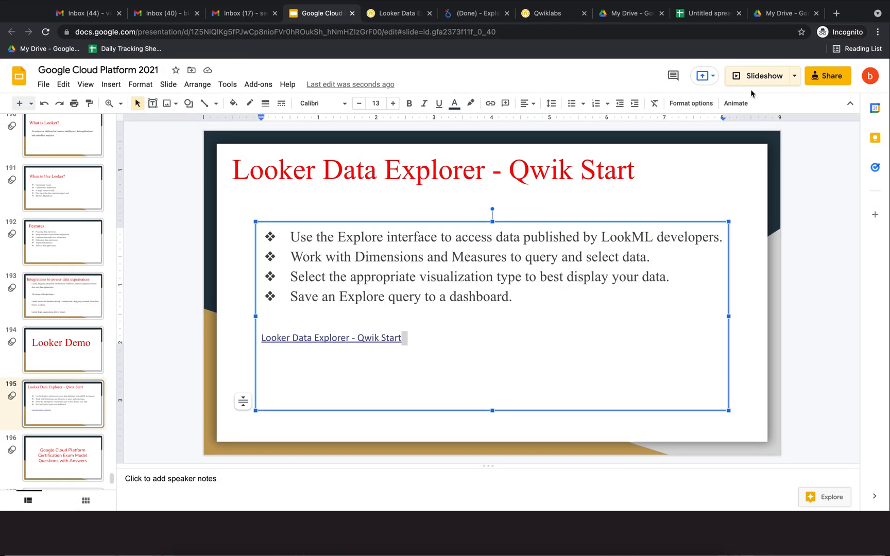
key("Left")
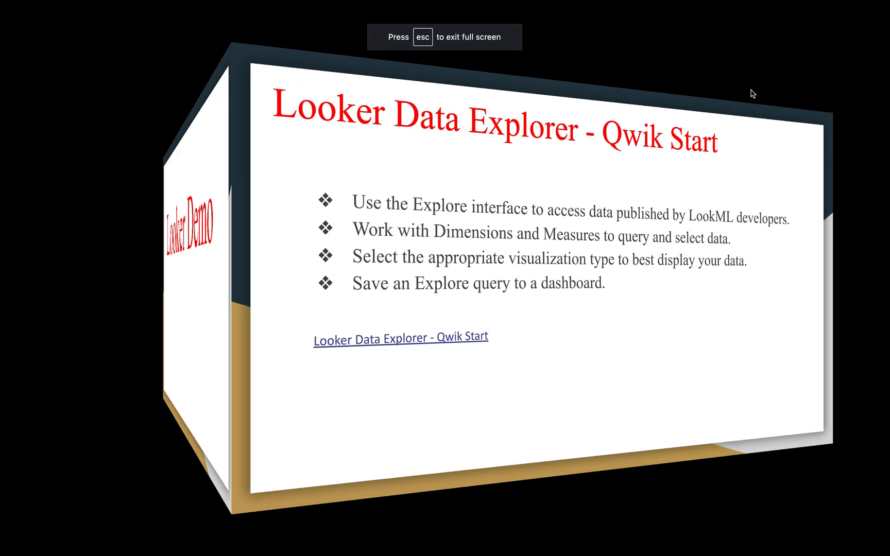